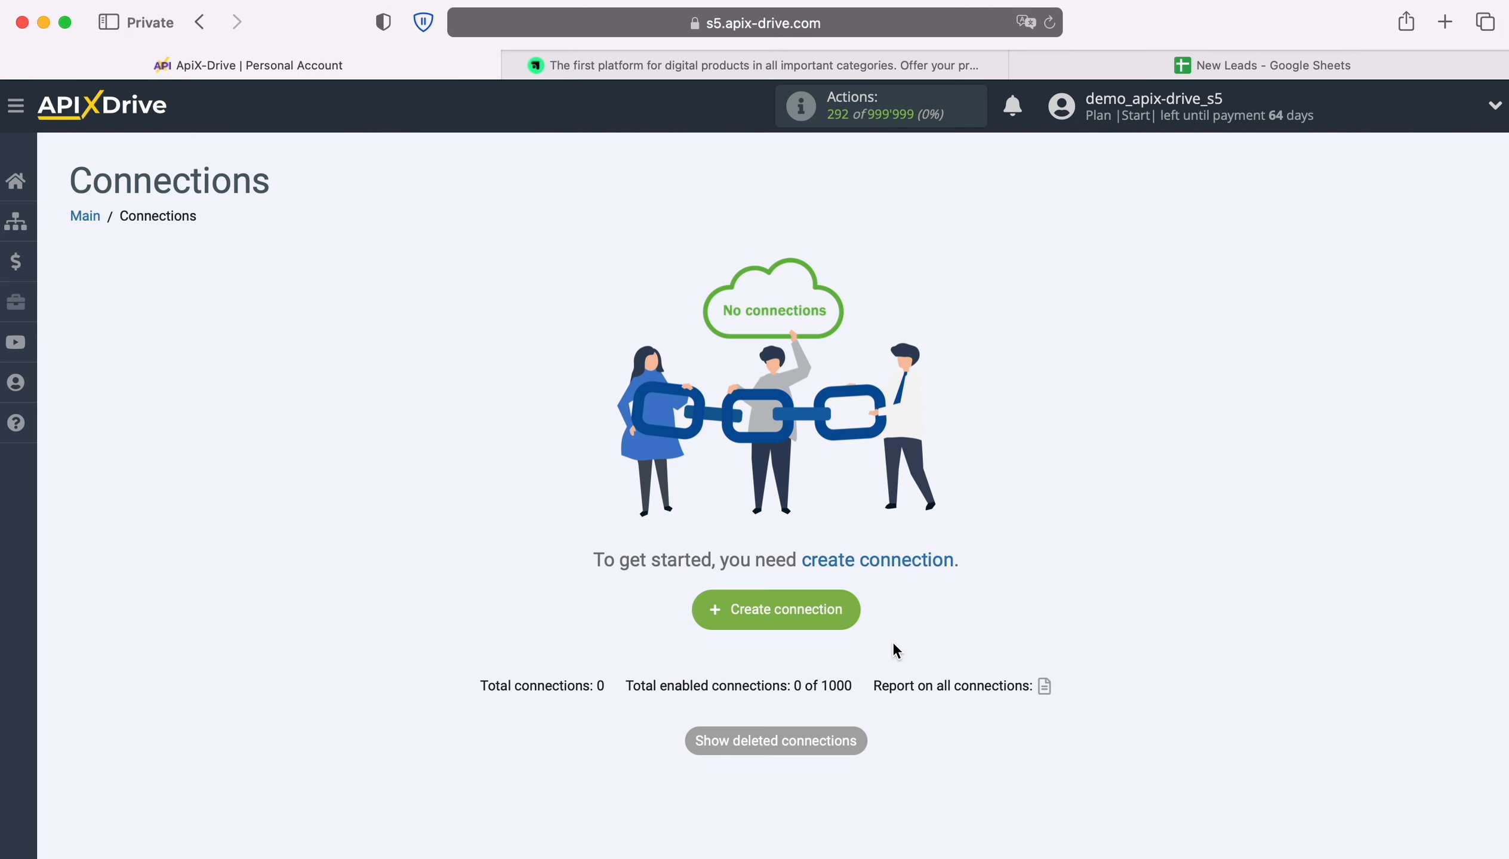
Start a new connection with Elopage as the data source system
click(850, 611)
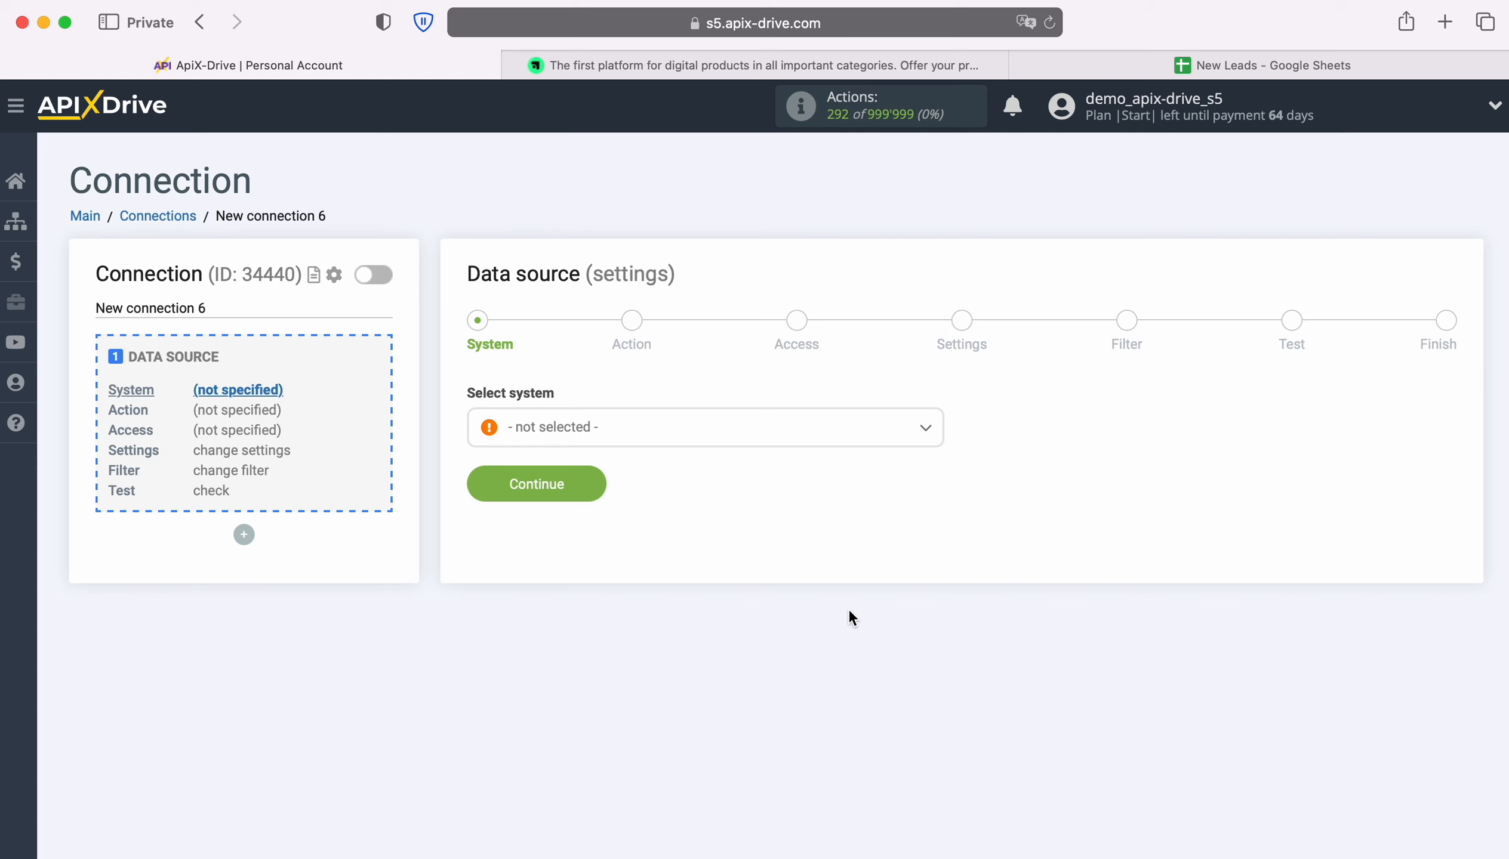
click(704, 428)
scroll(809, 633, down, 3)
scroll(810, 633, down, 10)
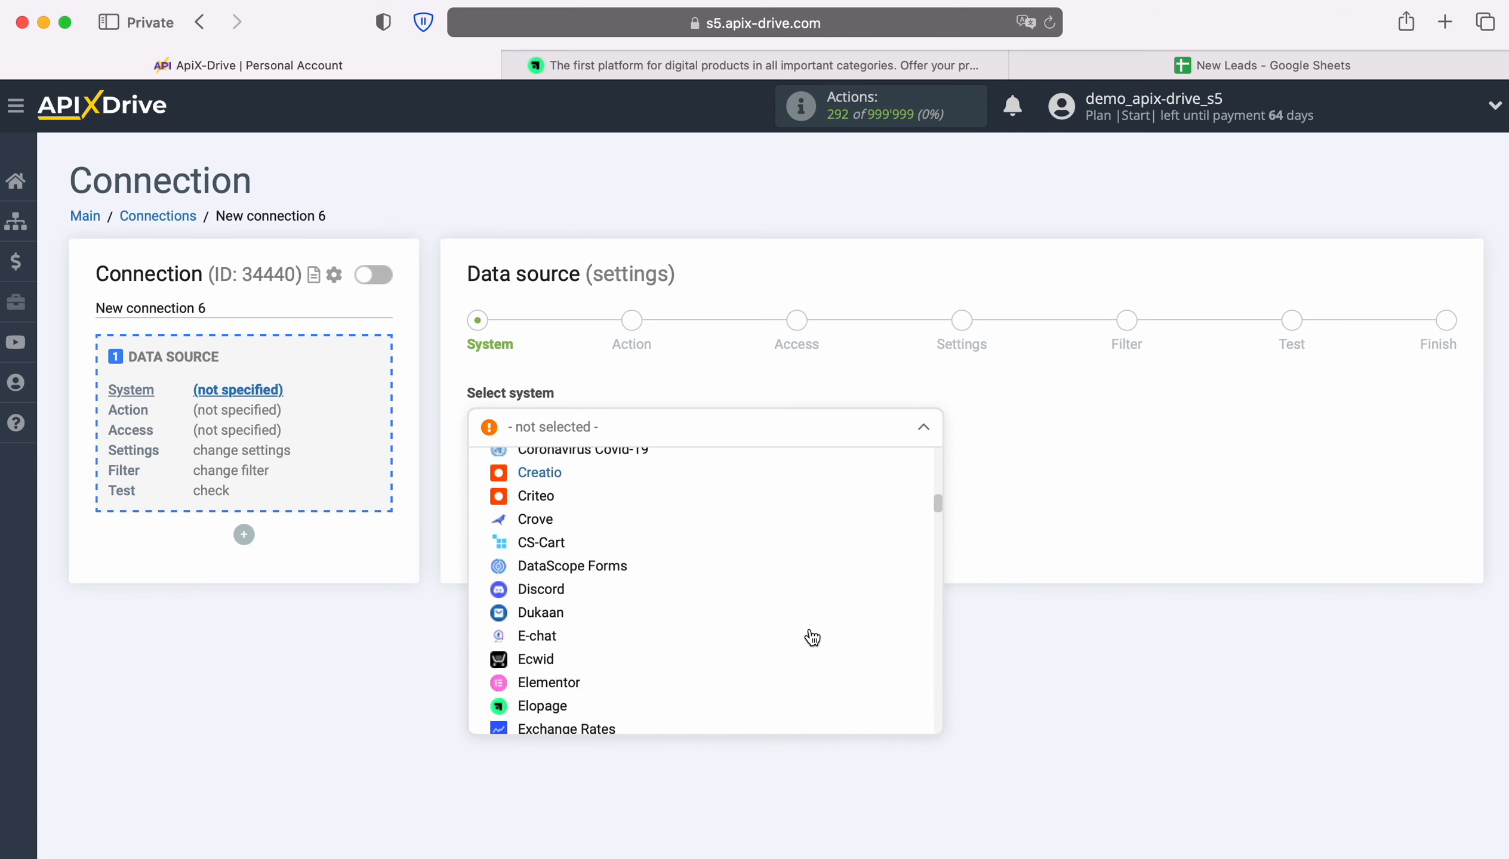
click(531, 601)
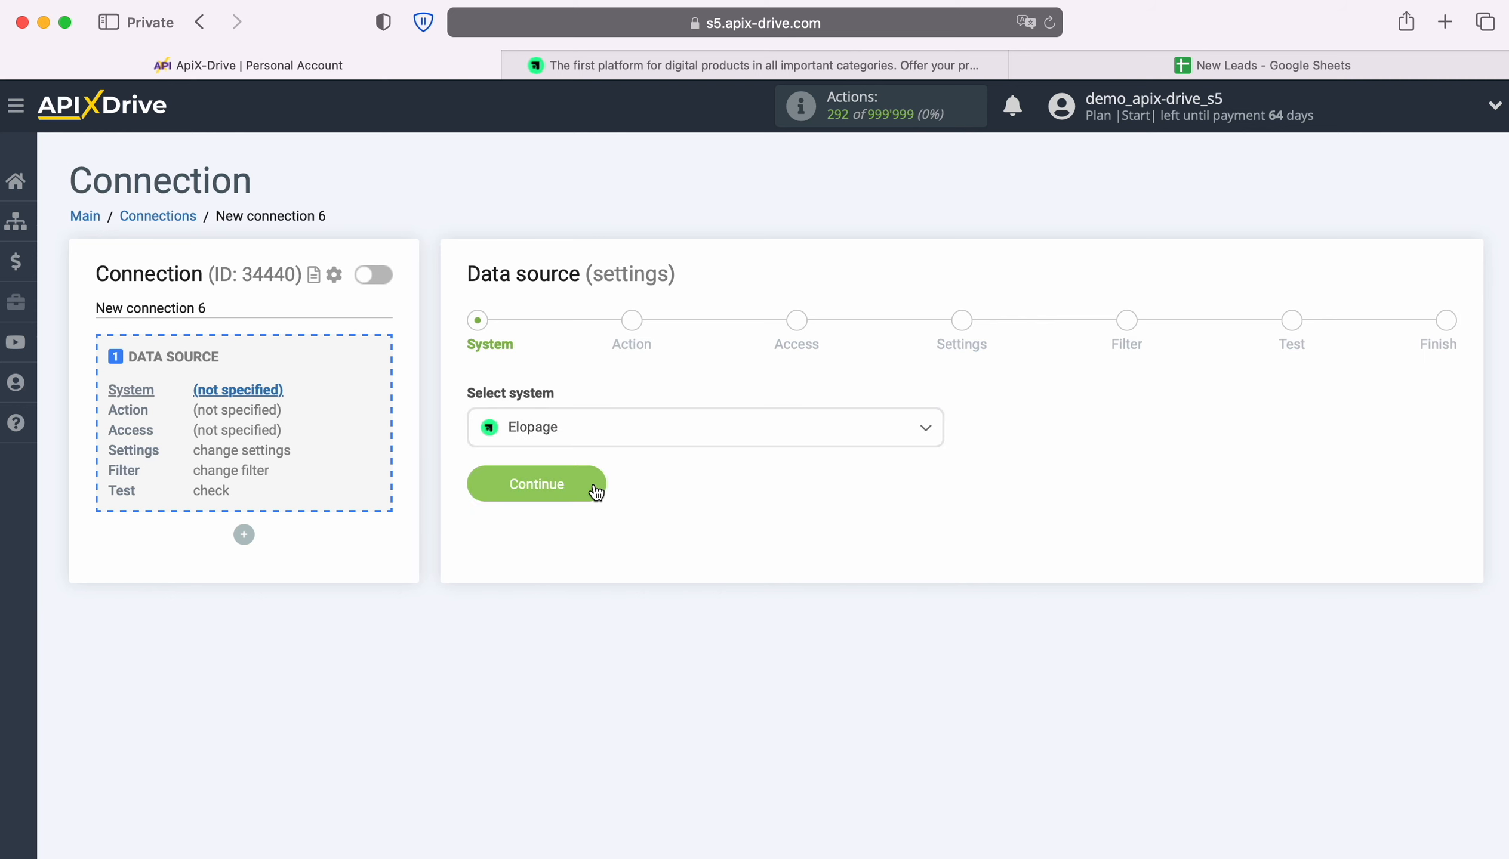
click(593, 486)
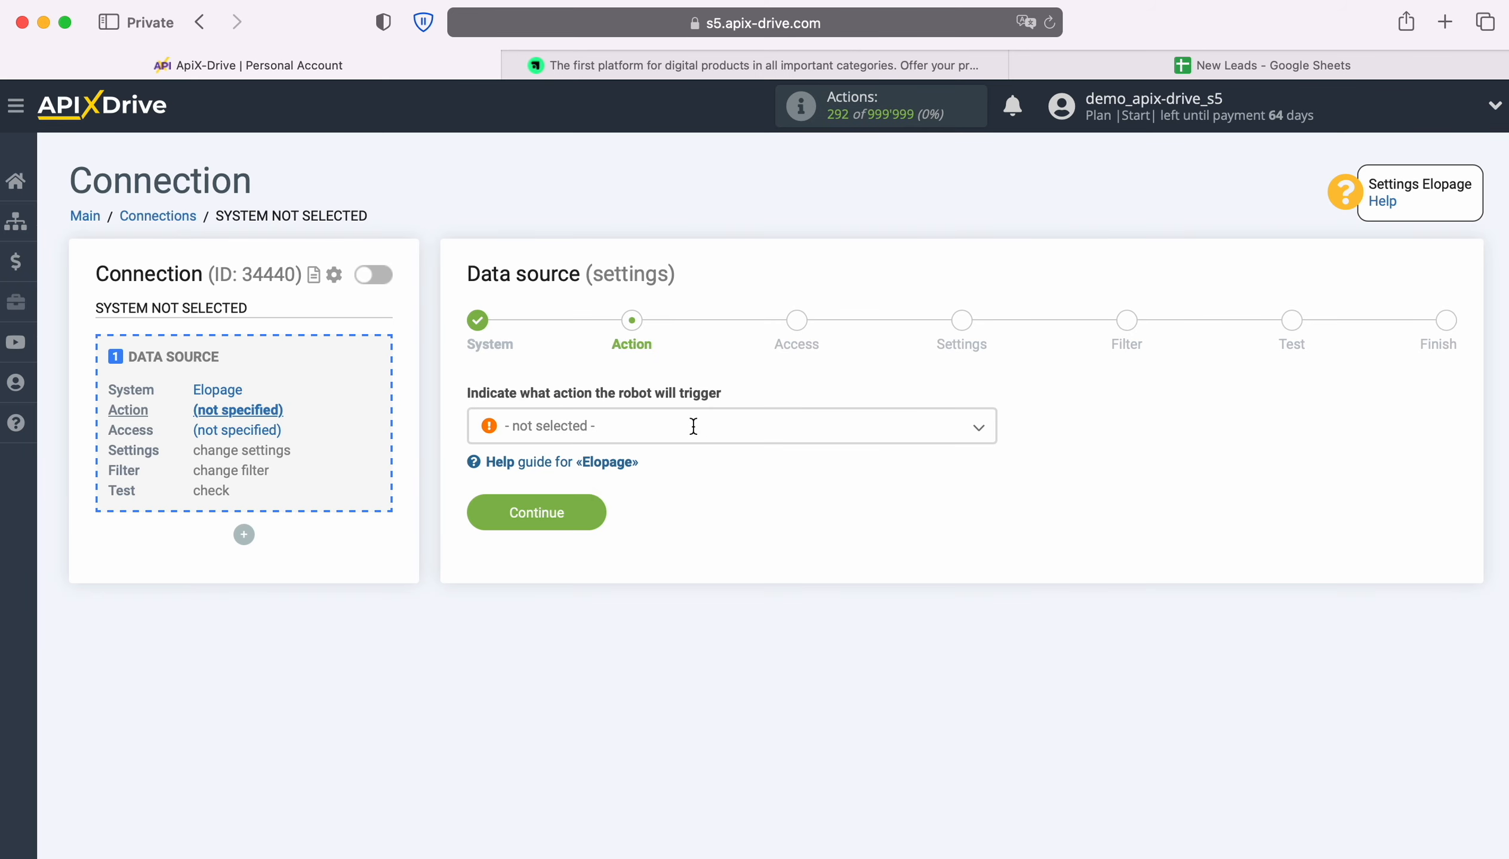
Set the Elopage source action to Get DATA
click(695, 431)
click(574, 530)
click(594, 512)
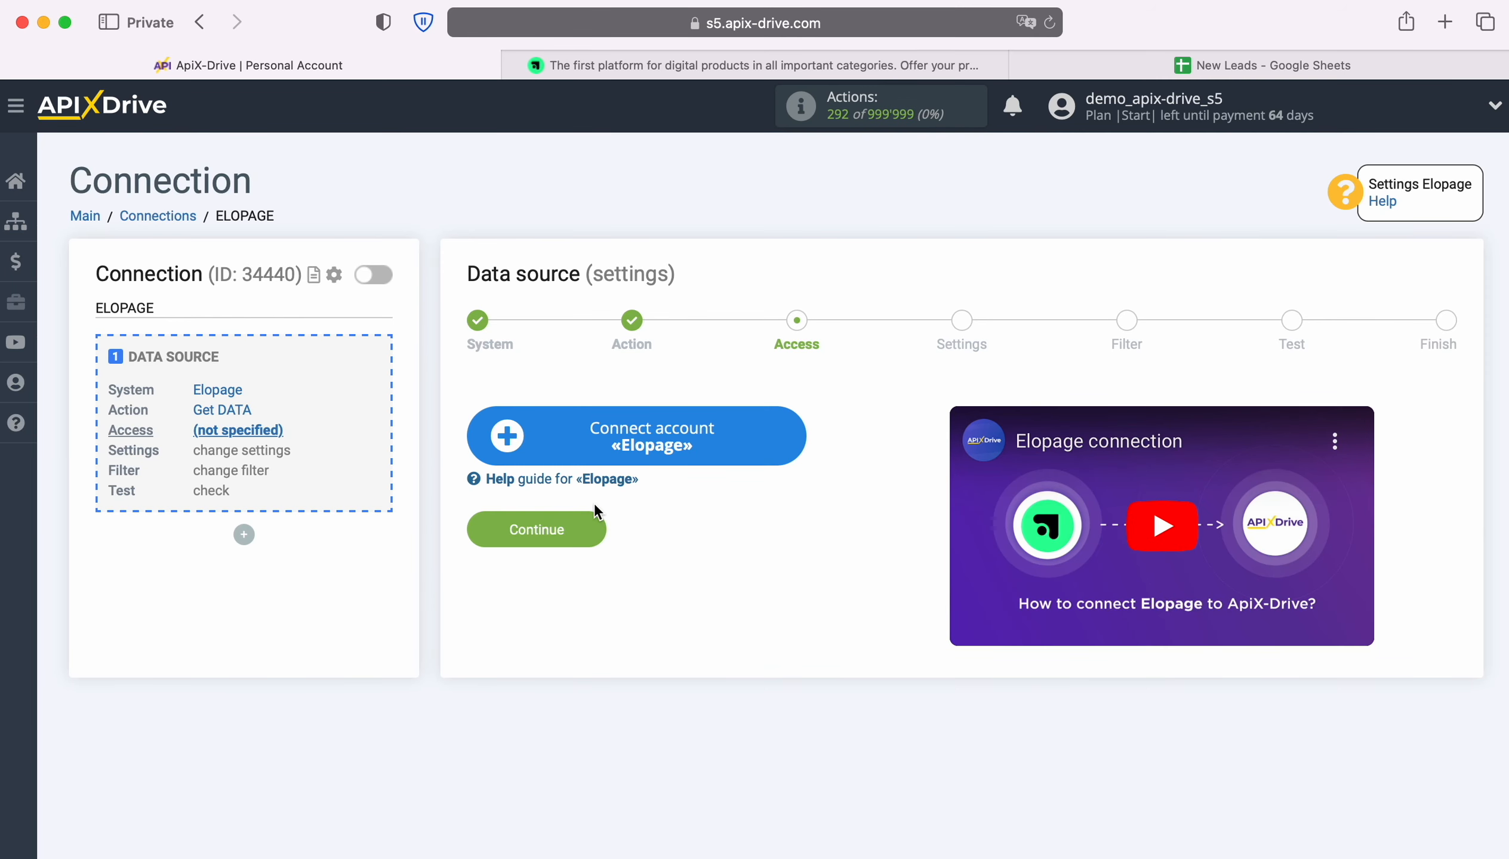
Connect a new Elopage account and select it as the source login
click(779, 436)
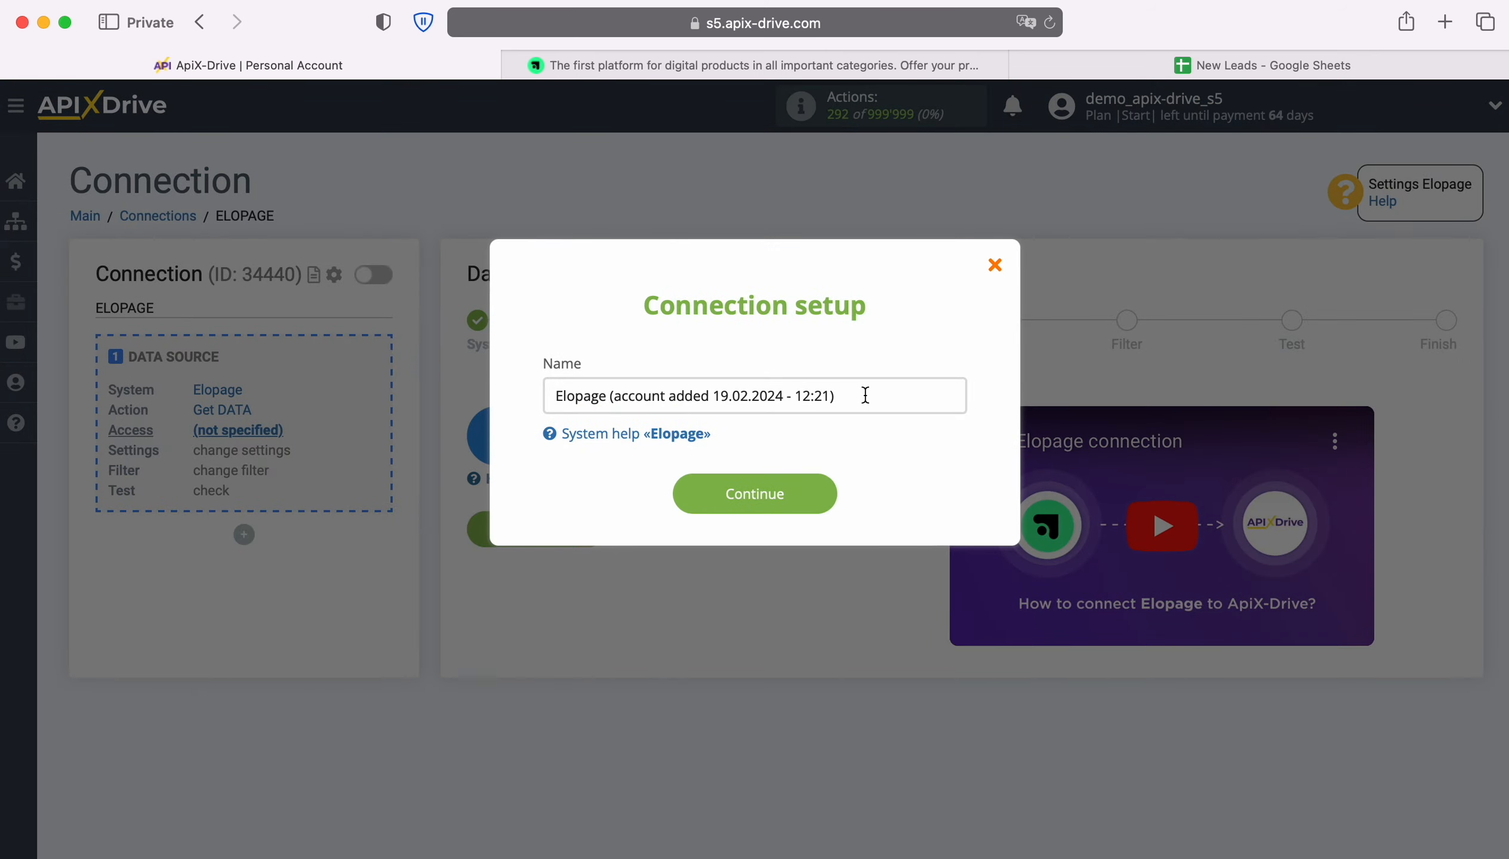
click(866, 395)
shift+click(551, 395)
click(529, 392)
click(834, 492)
click(862, 477)
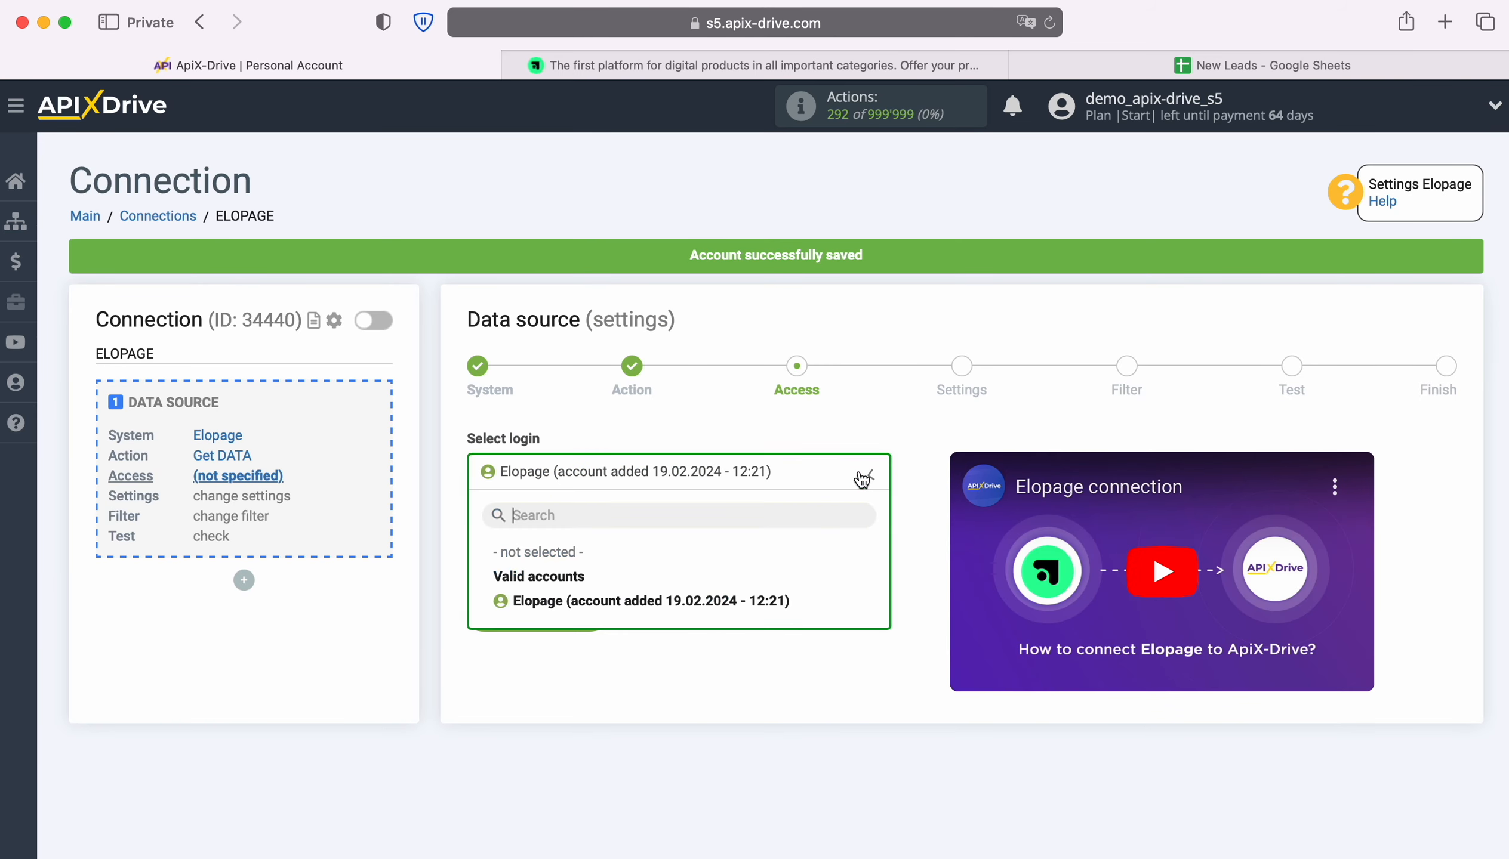
click(780, 603)
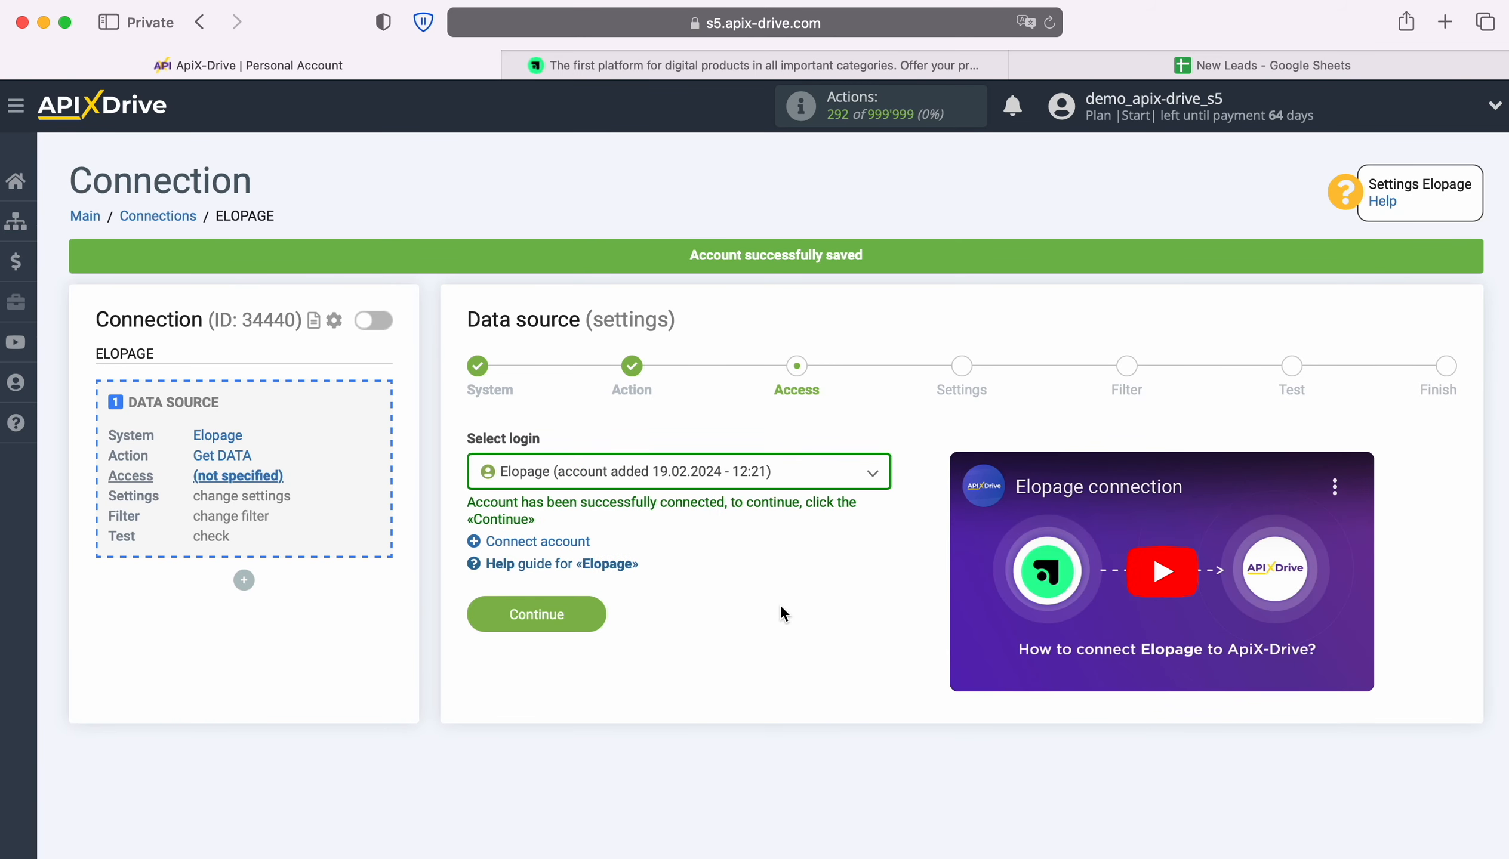
click(592, 612)
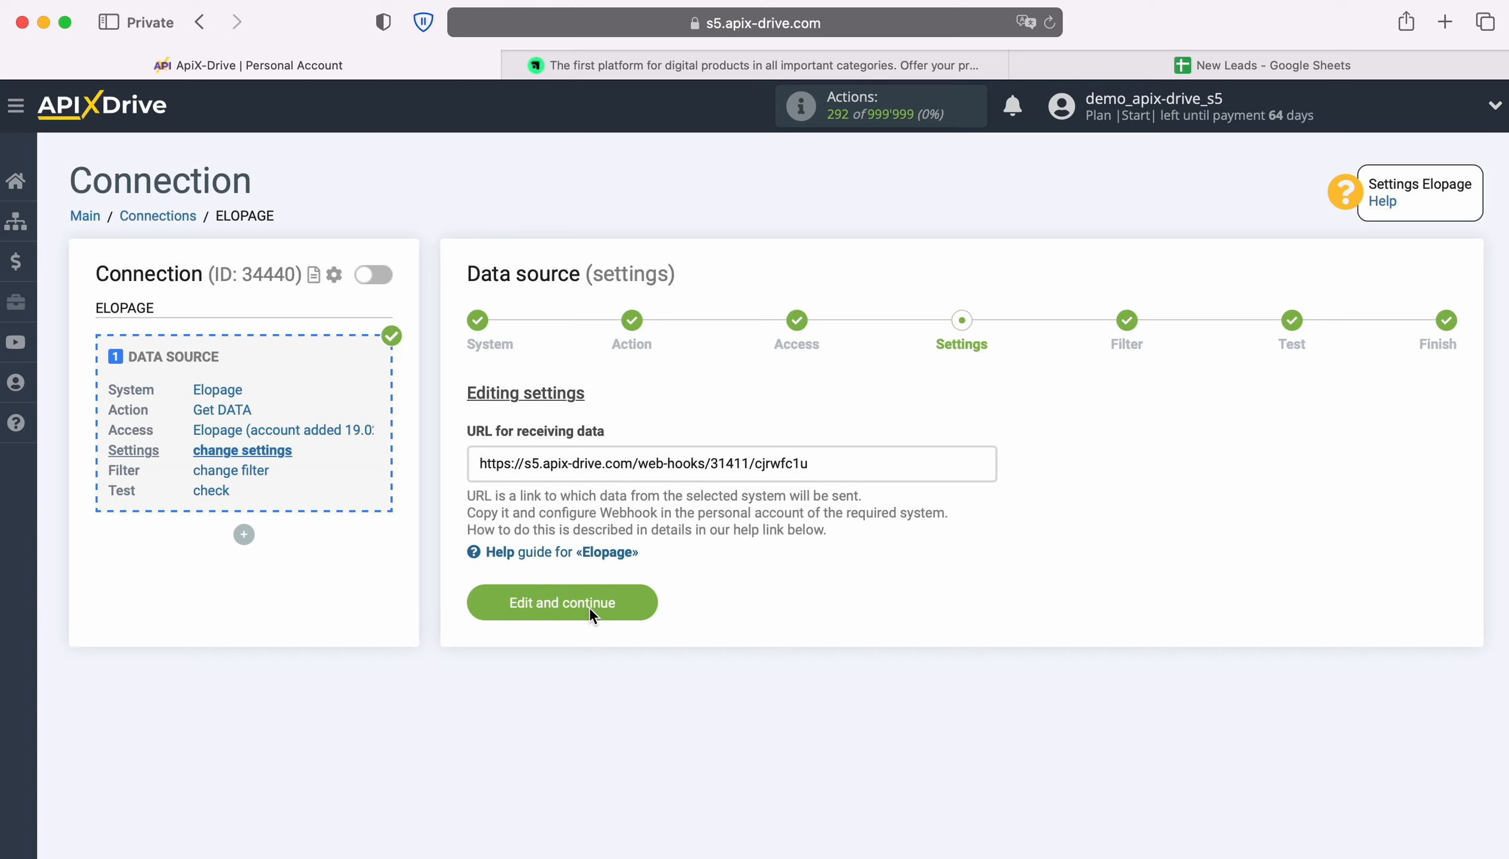
Copy the webhook receiving URL from the source settings into the clipboard
triple_click(765, 474)
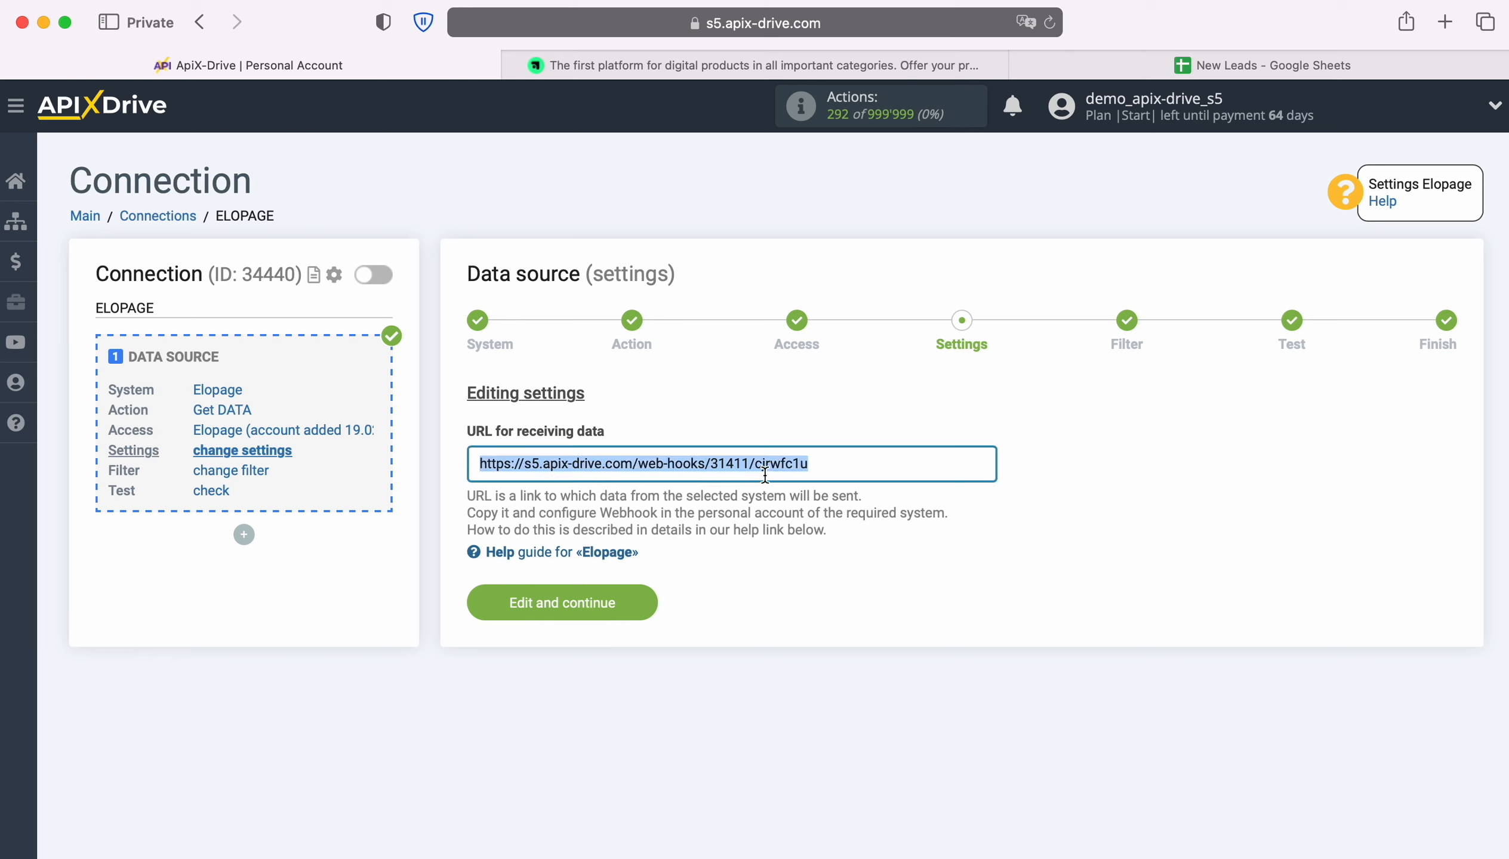
right_click(792, 465)
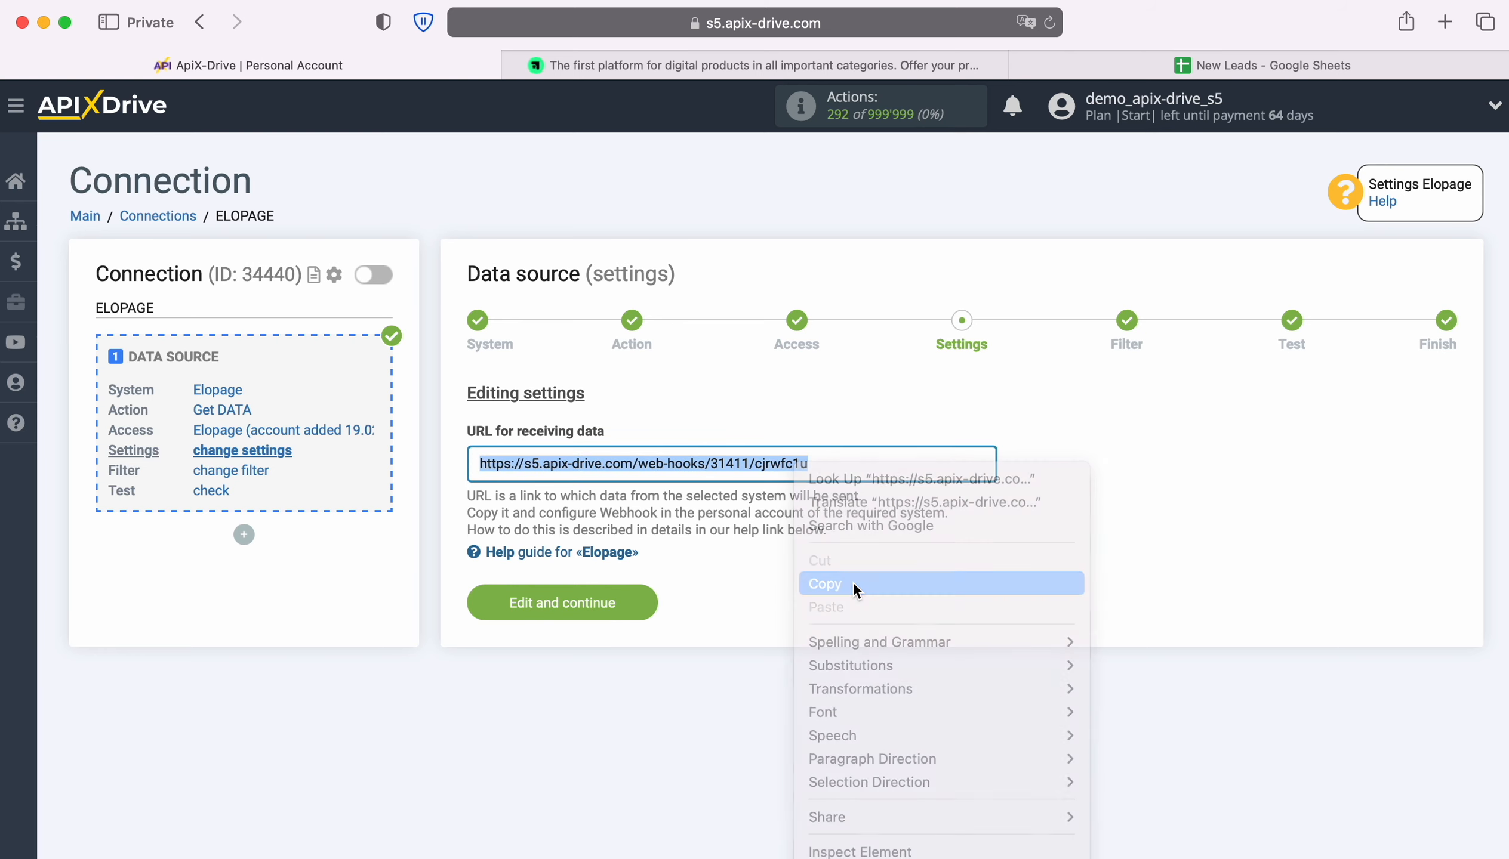
click(852, 584)
click(616, 67)
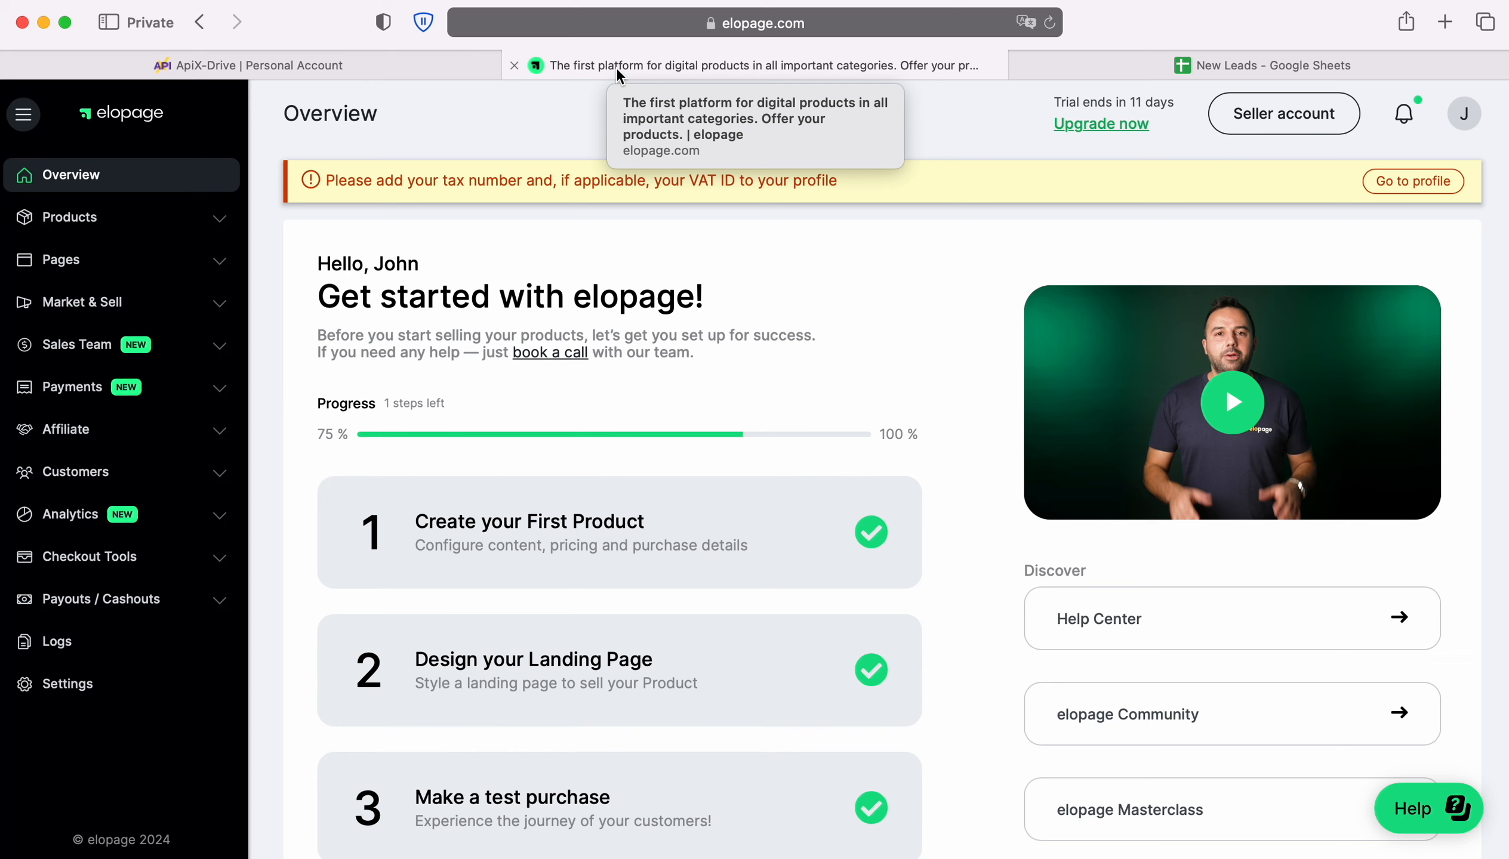
Create and save an Elopage webhook named 'ApiX-Drive' using the pasted ApiX-Drive URL
click(200, 303)
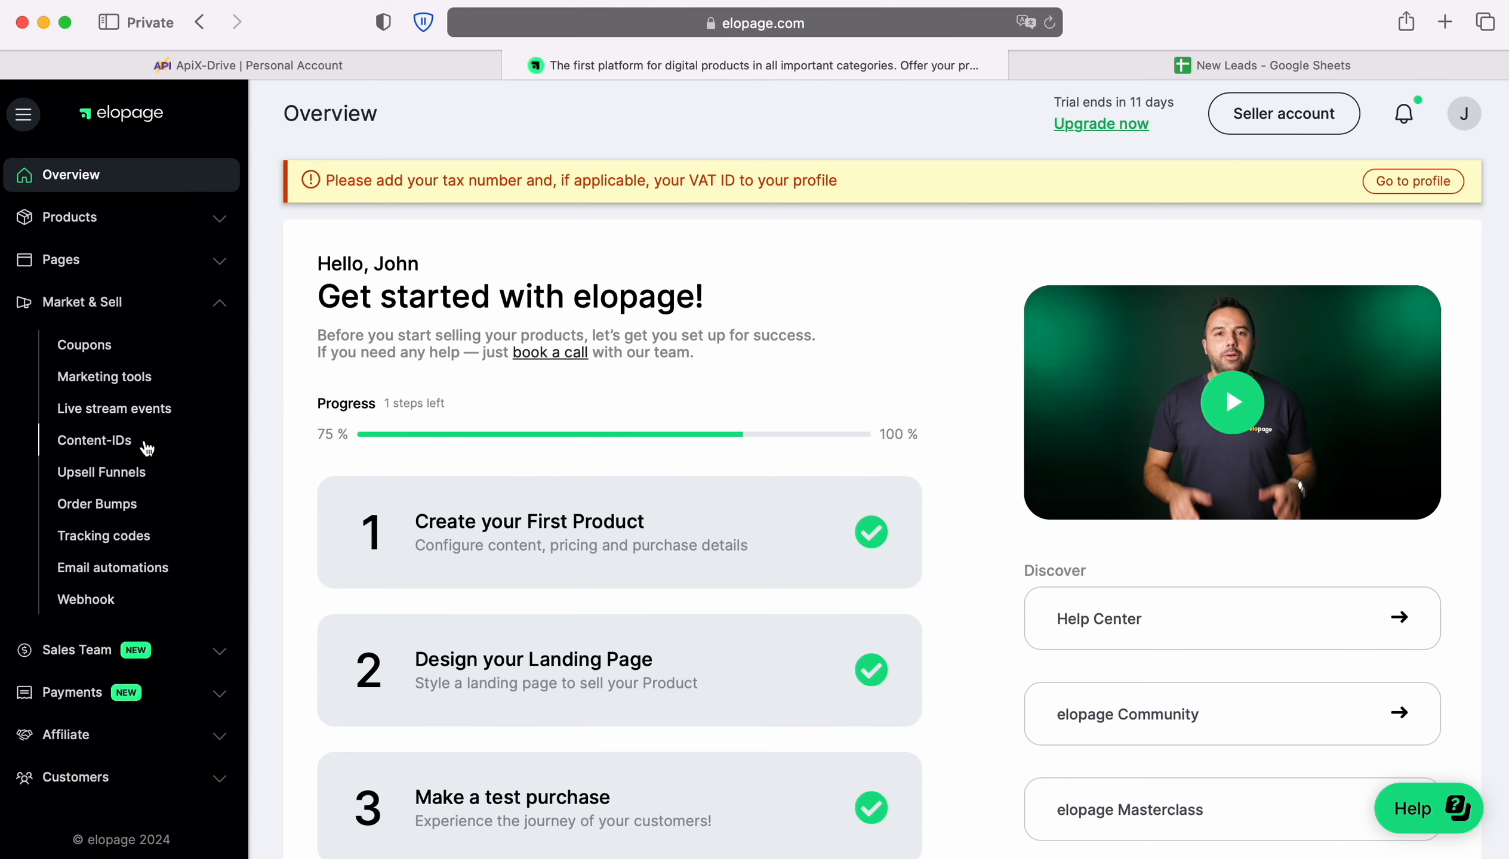
click(86, 602)
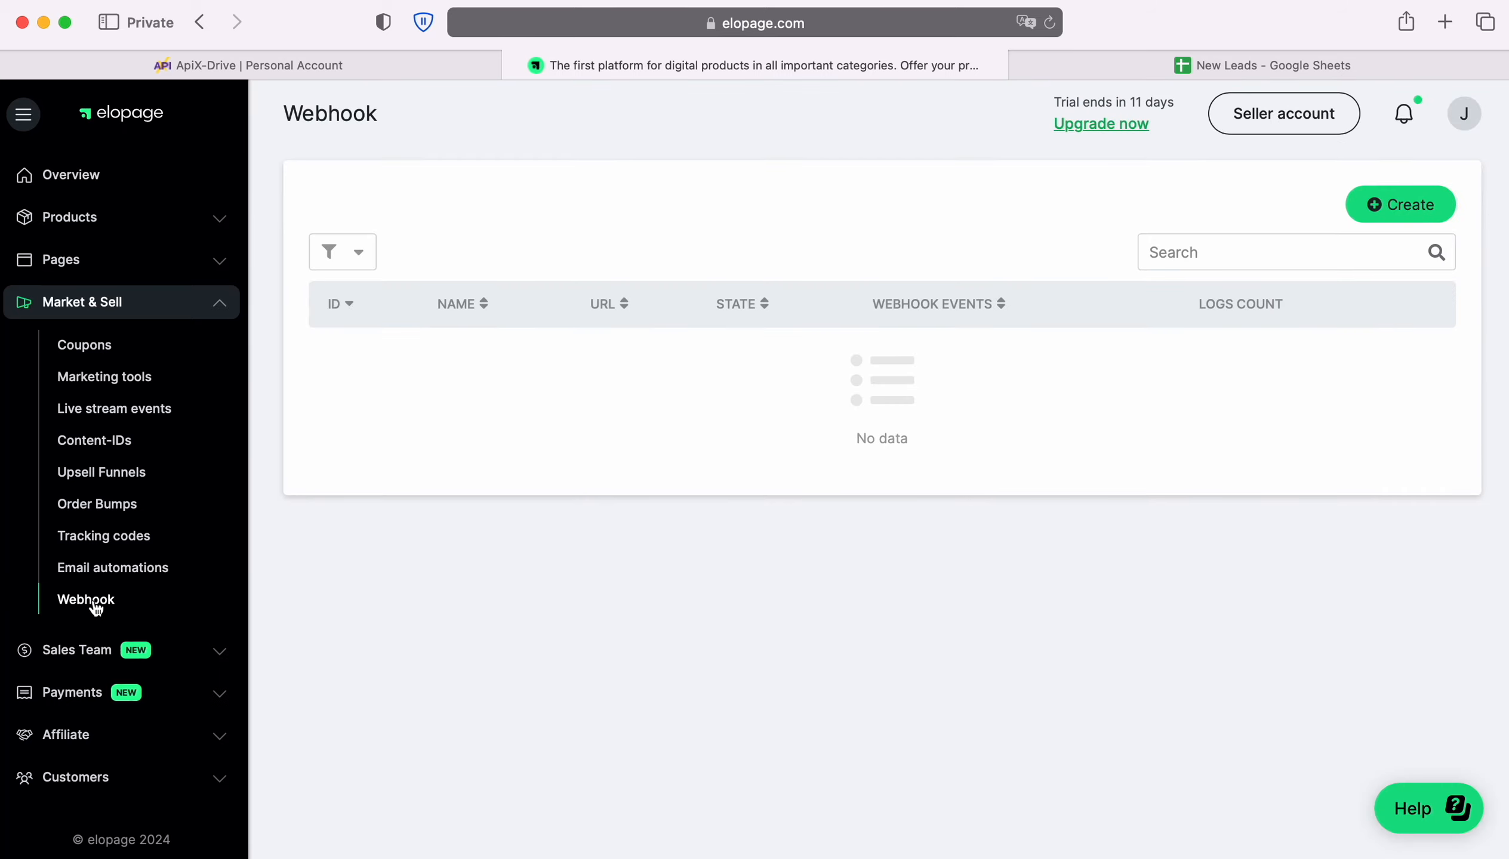
click(1429, 204)
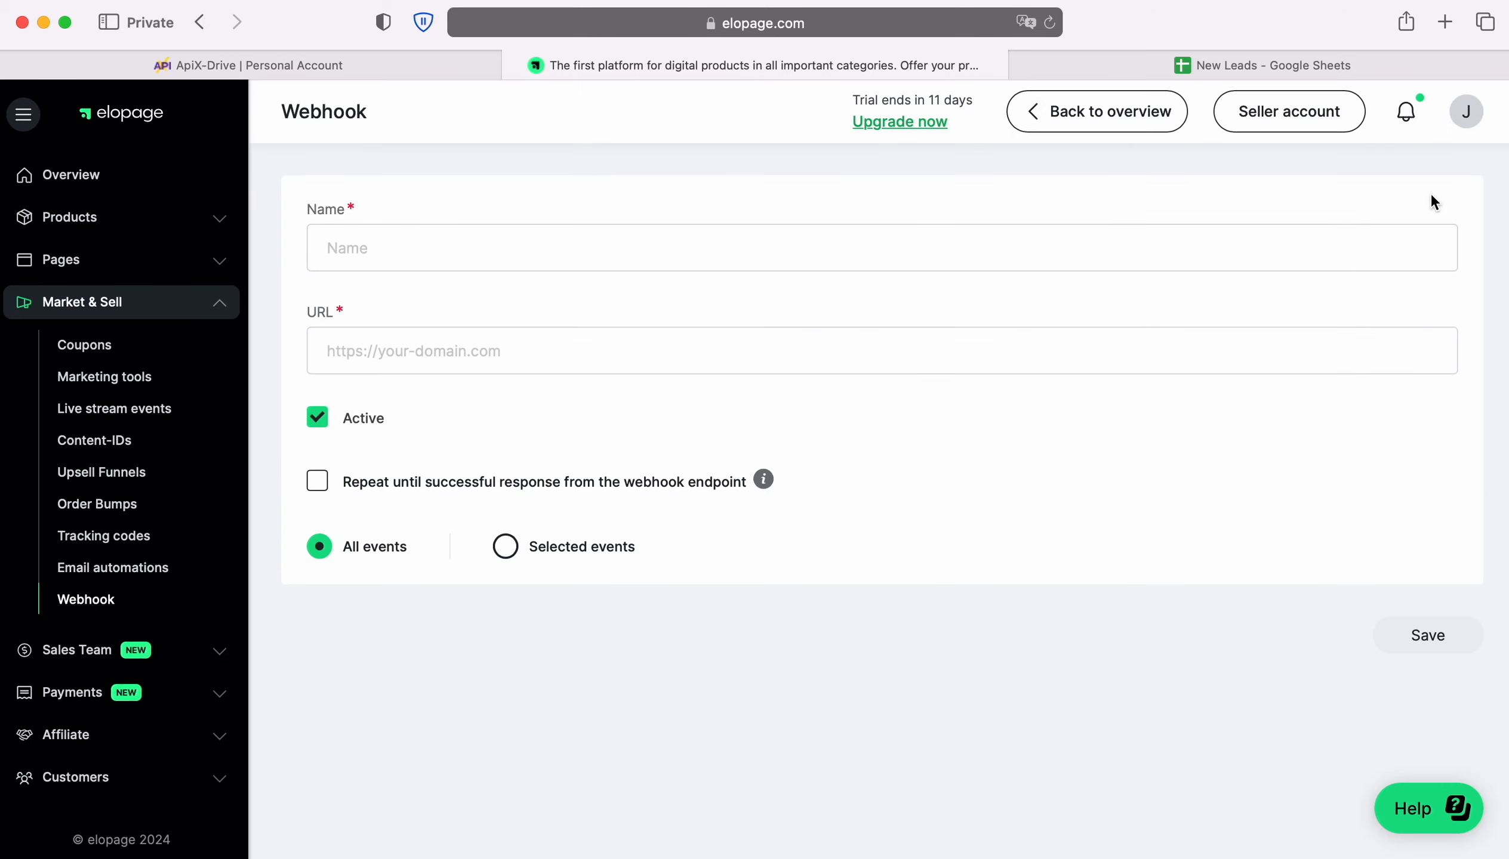
click(1008, 245)
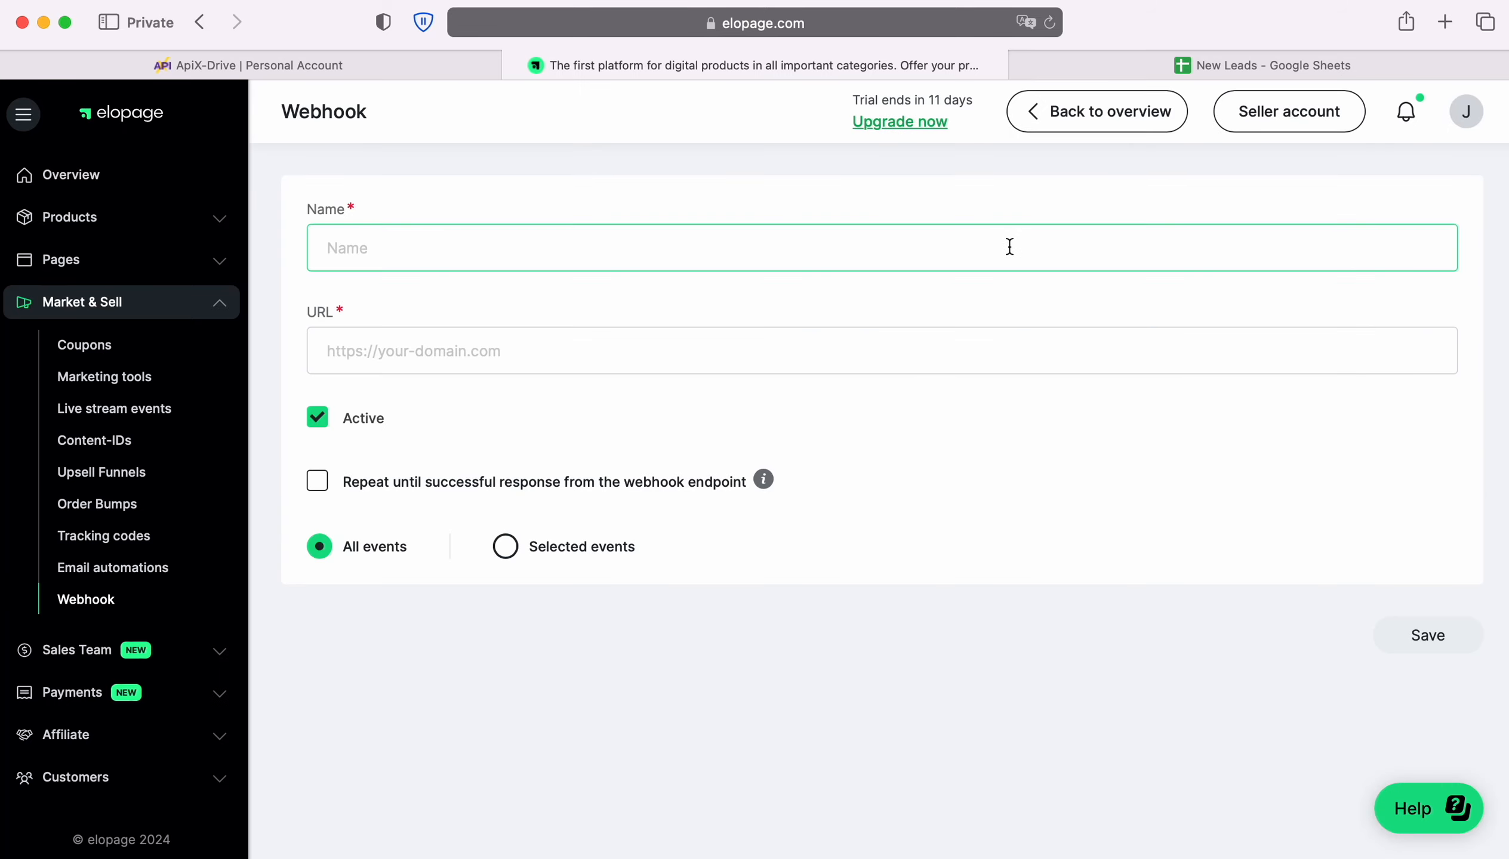
text(ApiX-Drive)
right_click(495, 349)
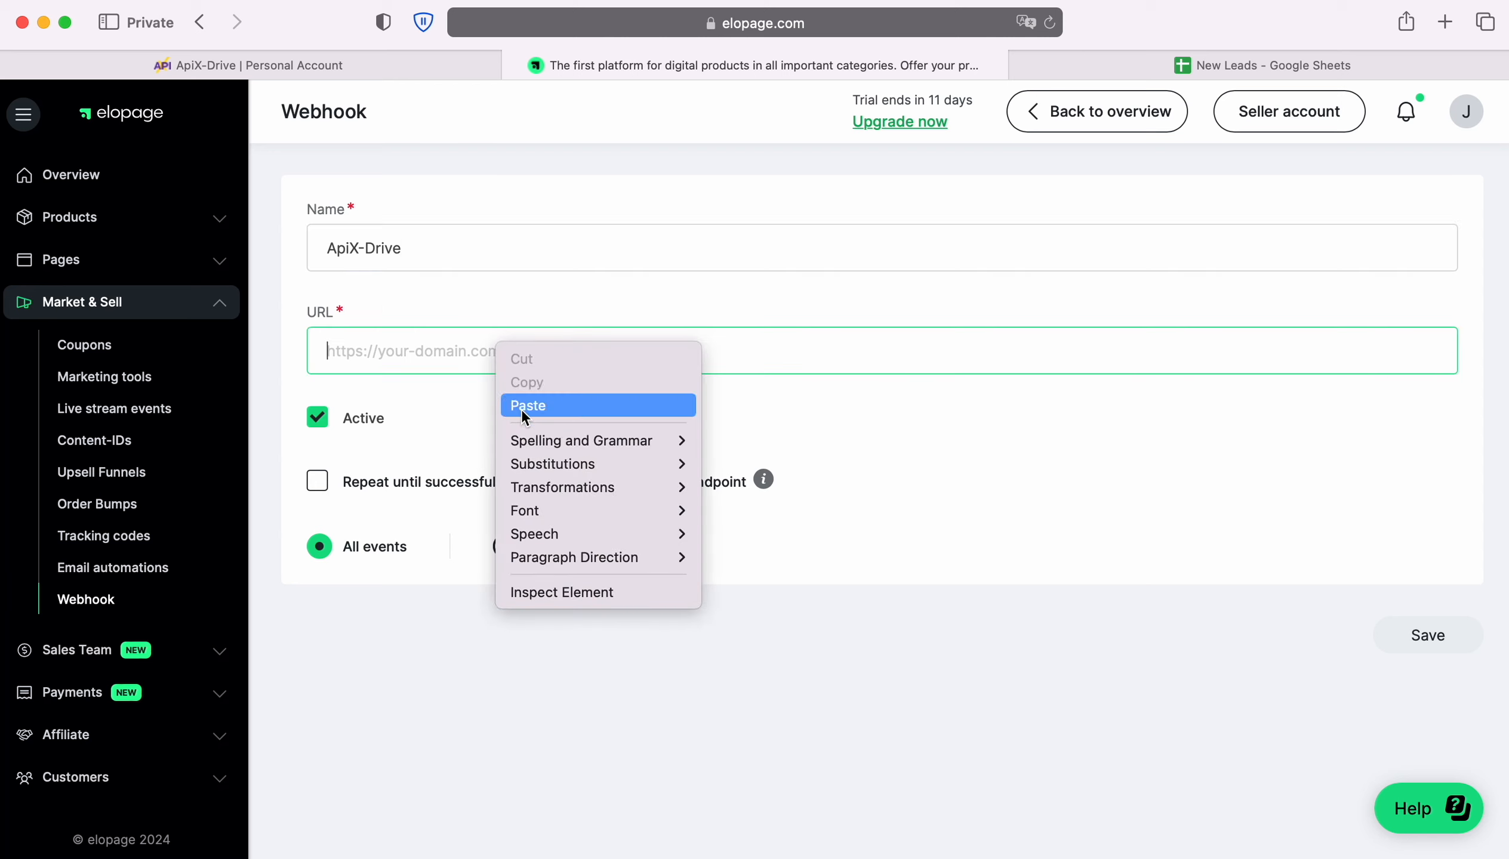
click(521, 407)
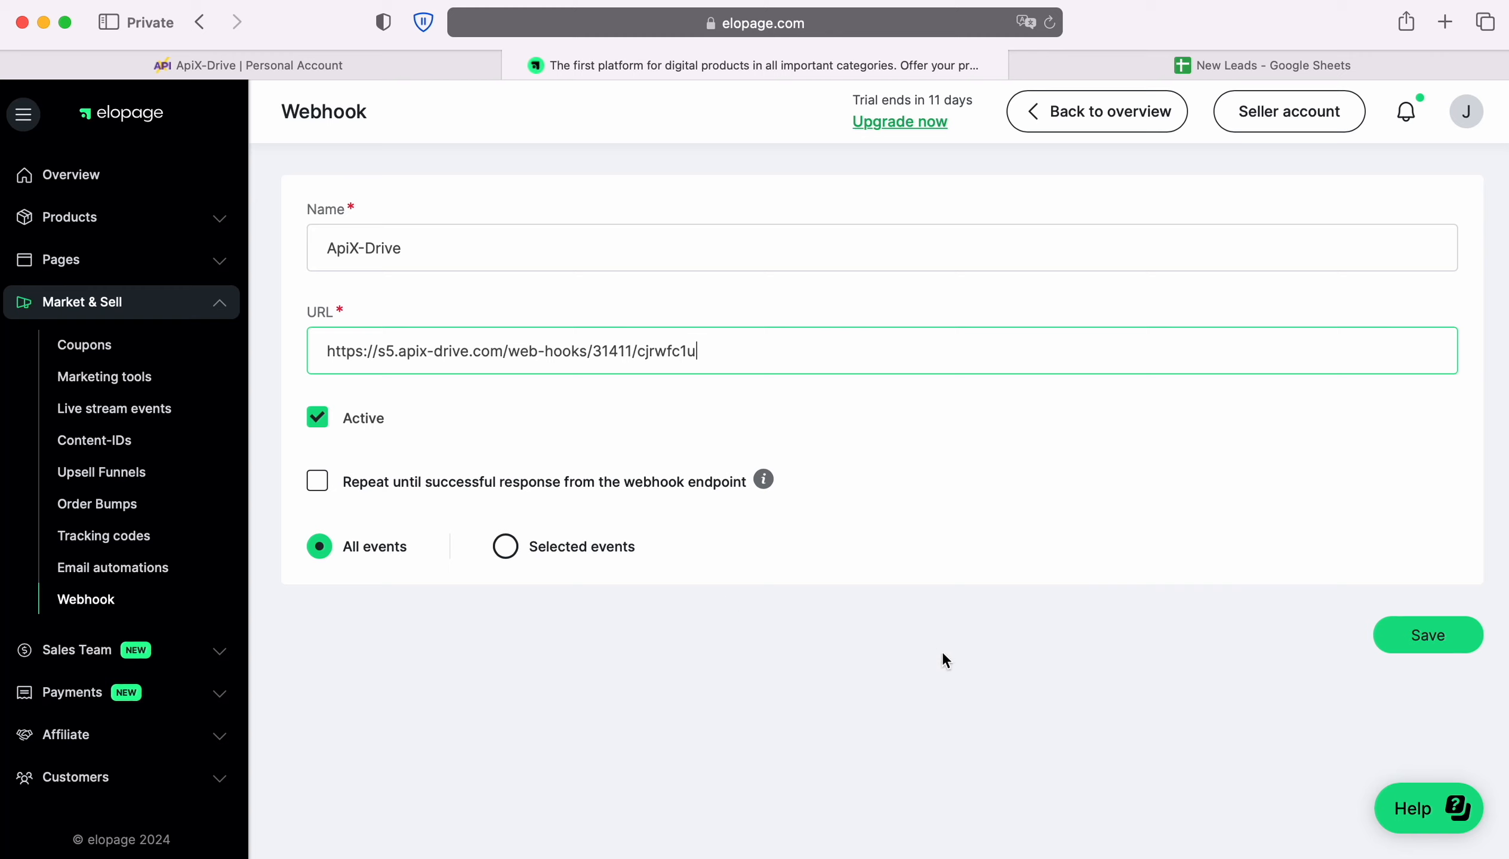
click(1461, 633)
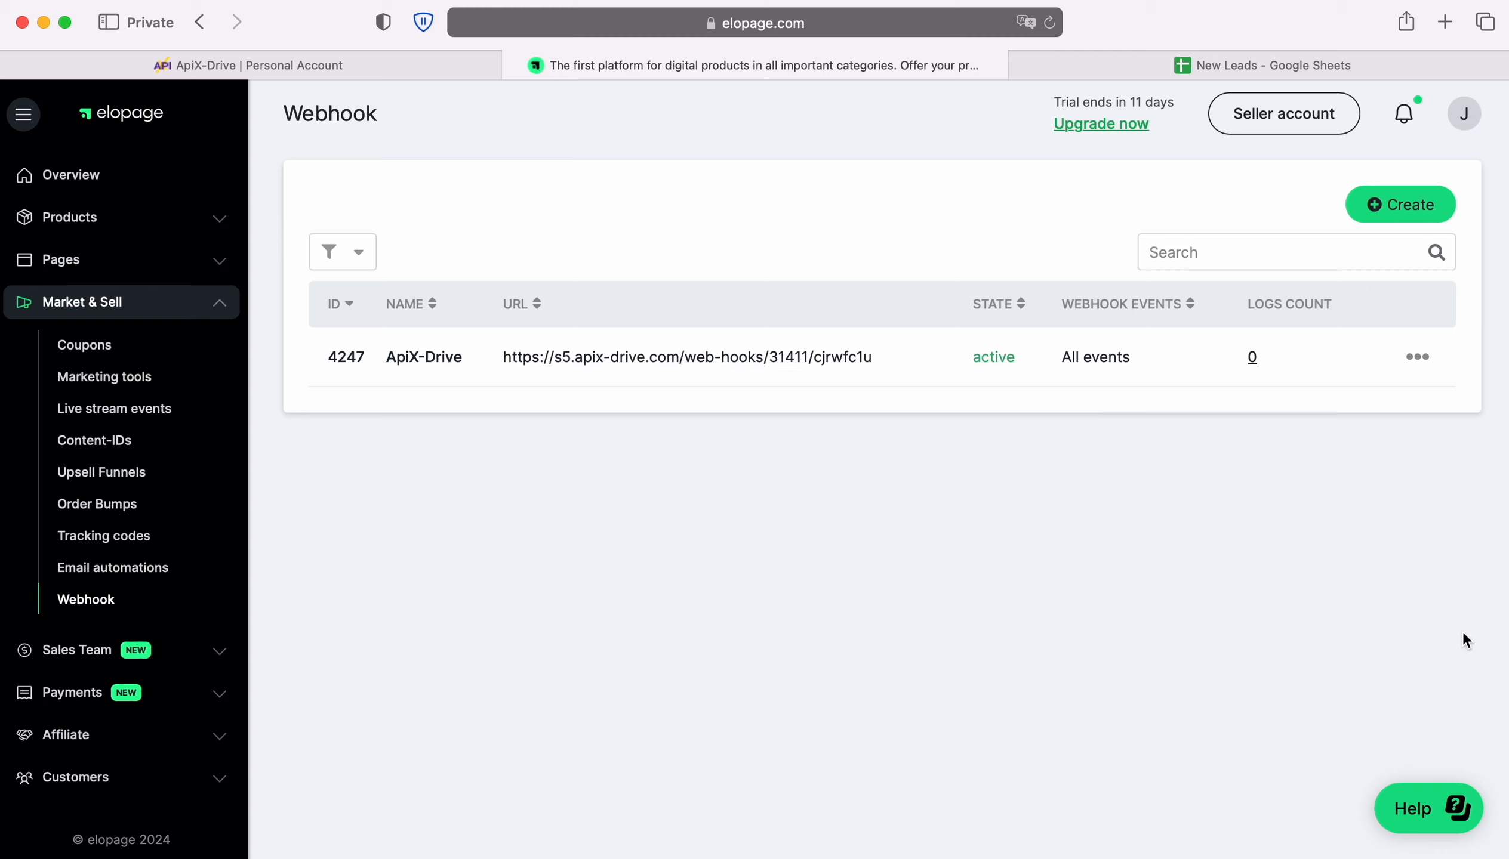
Preview the Main page shop and open the order form for the Integration product
click(121, 260)
click(113, 302)
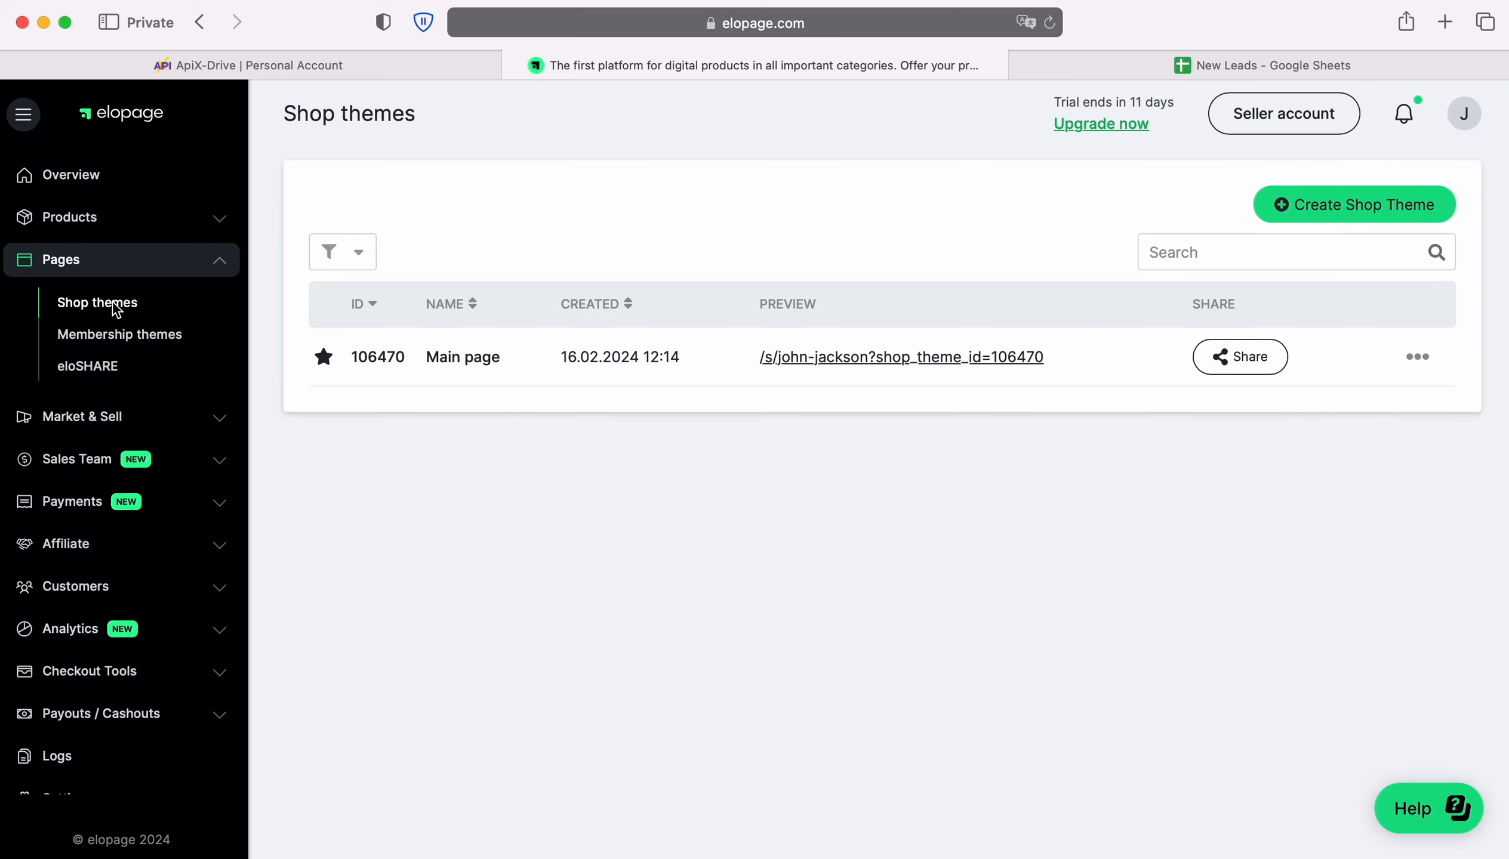
click(844, 357)
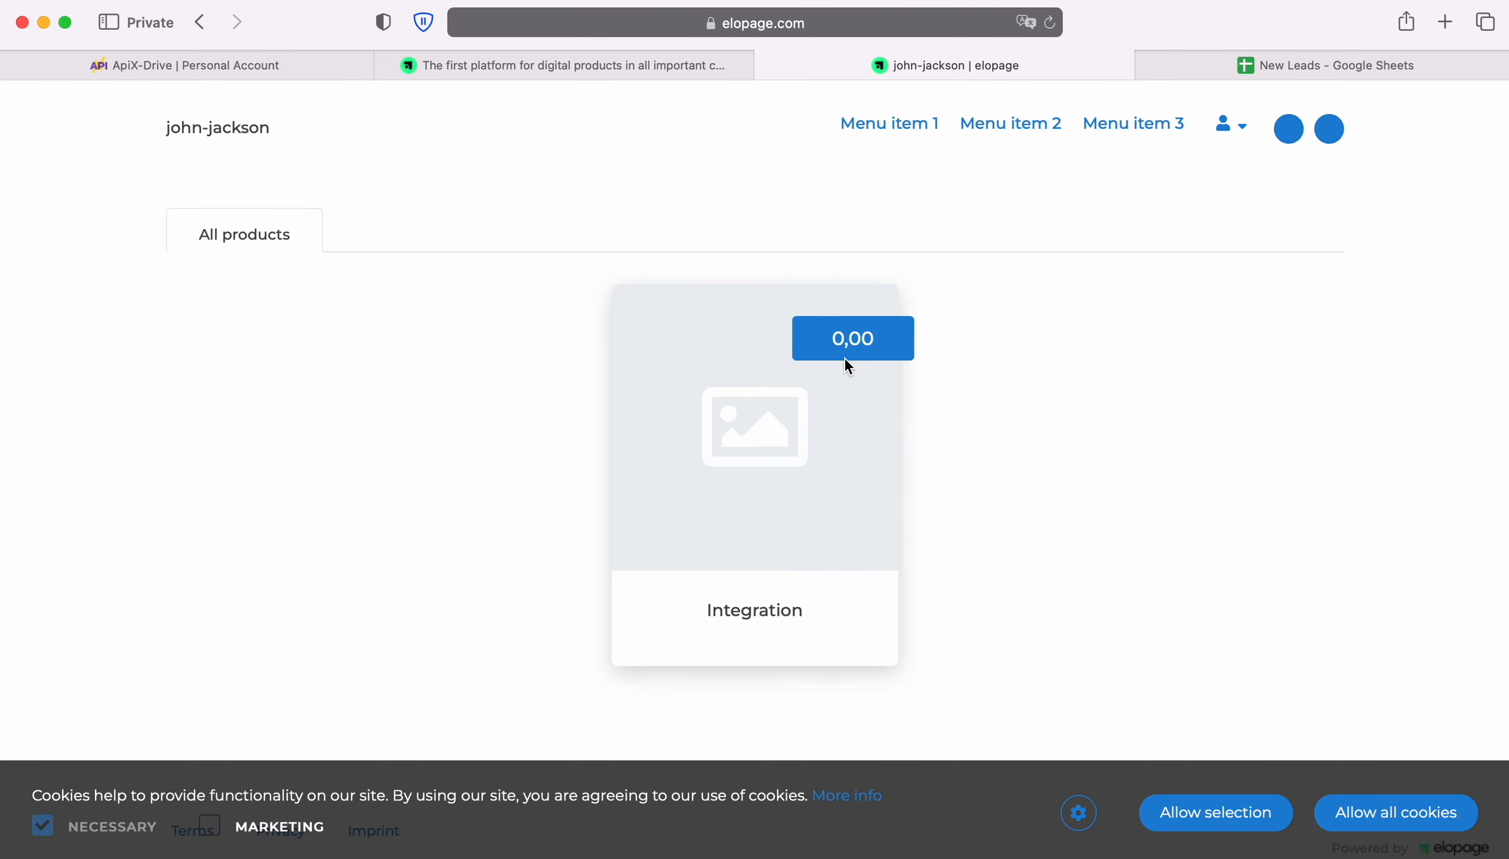
click(766, 461)
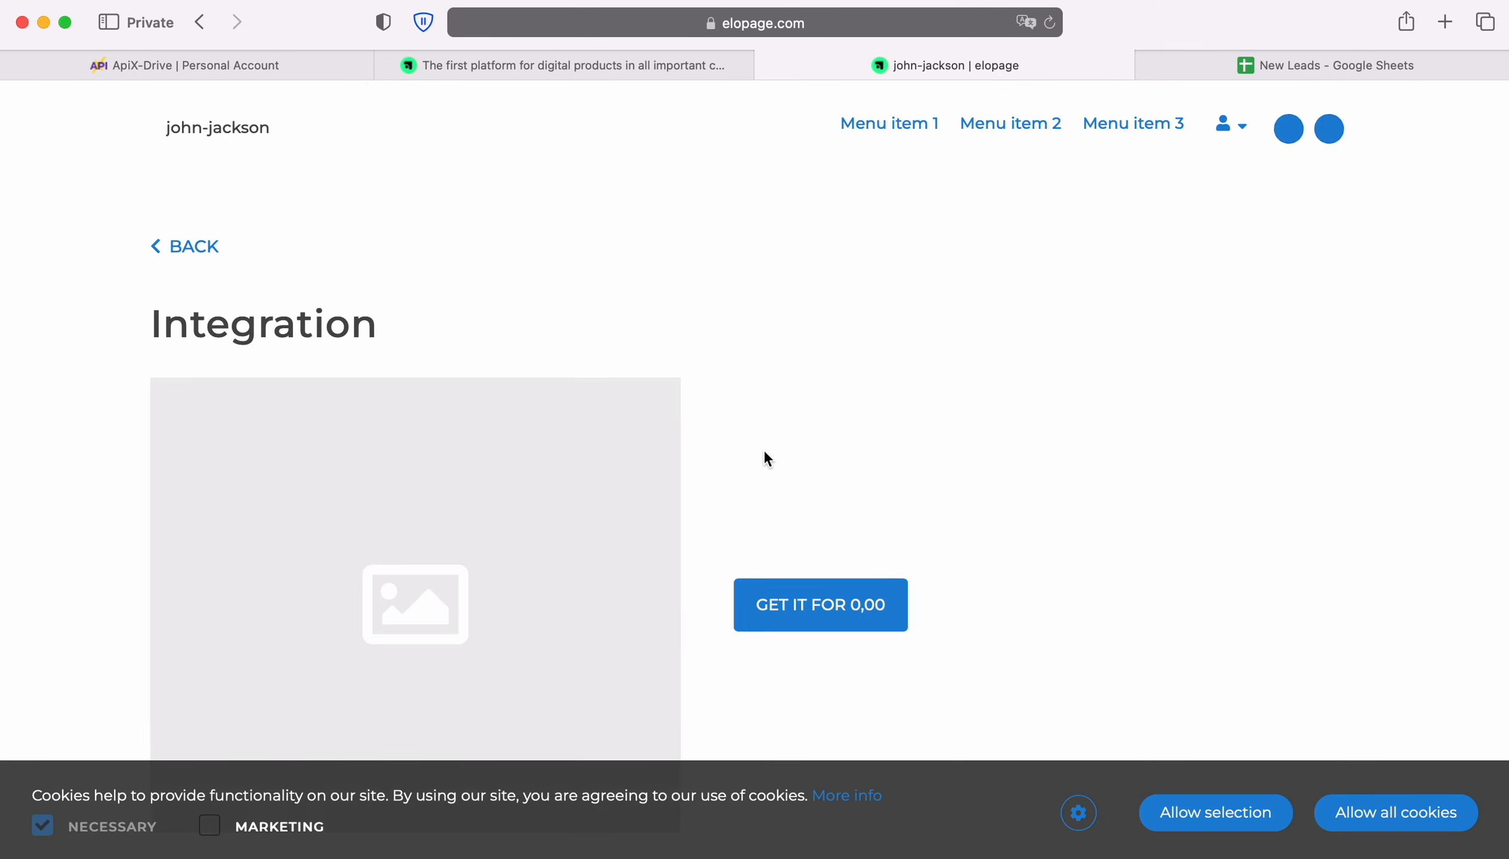
scroll(766, 456, down, 2)
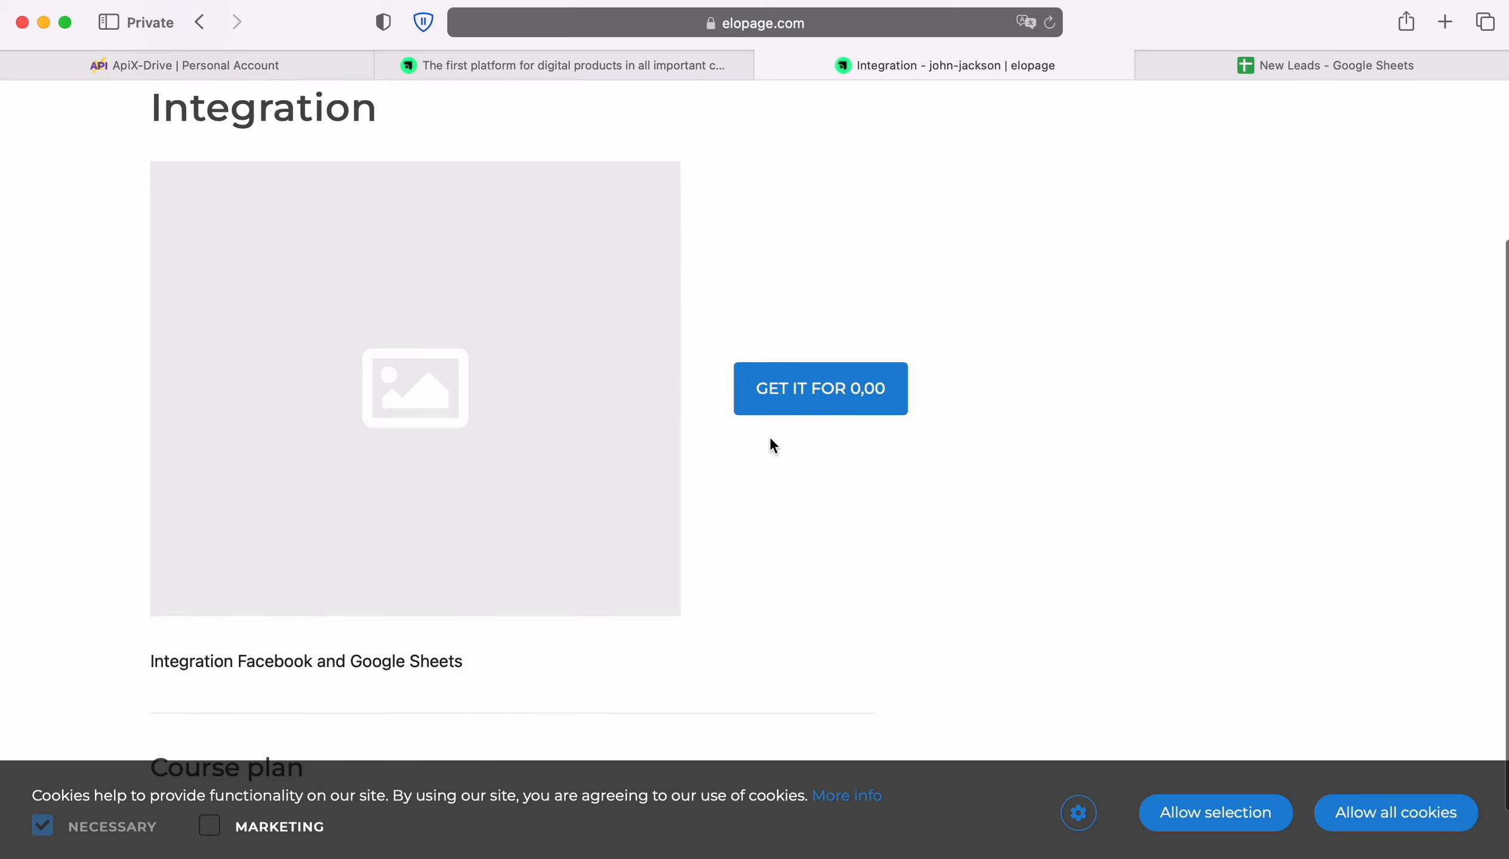
click(799, 396)
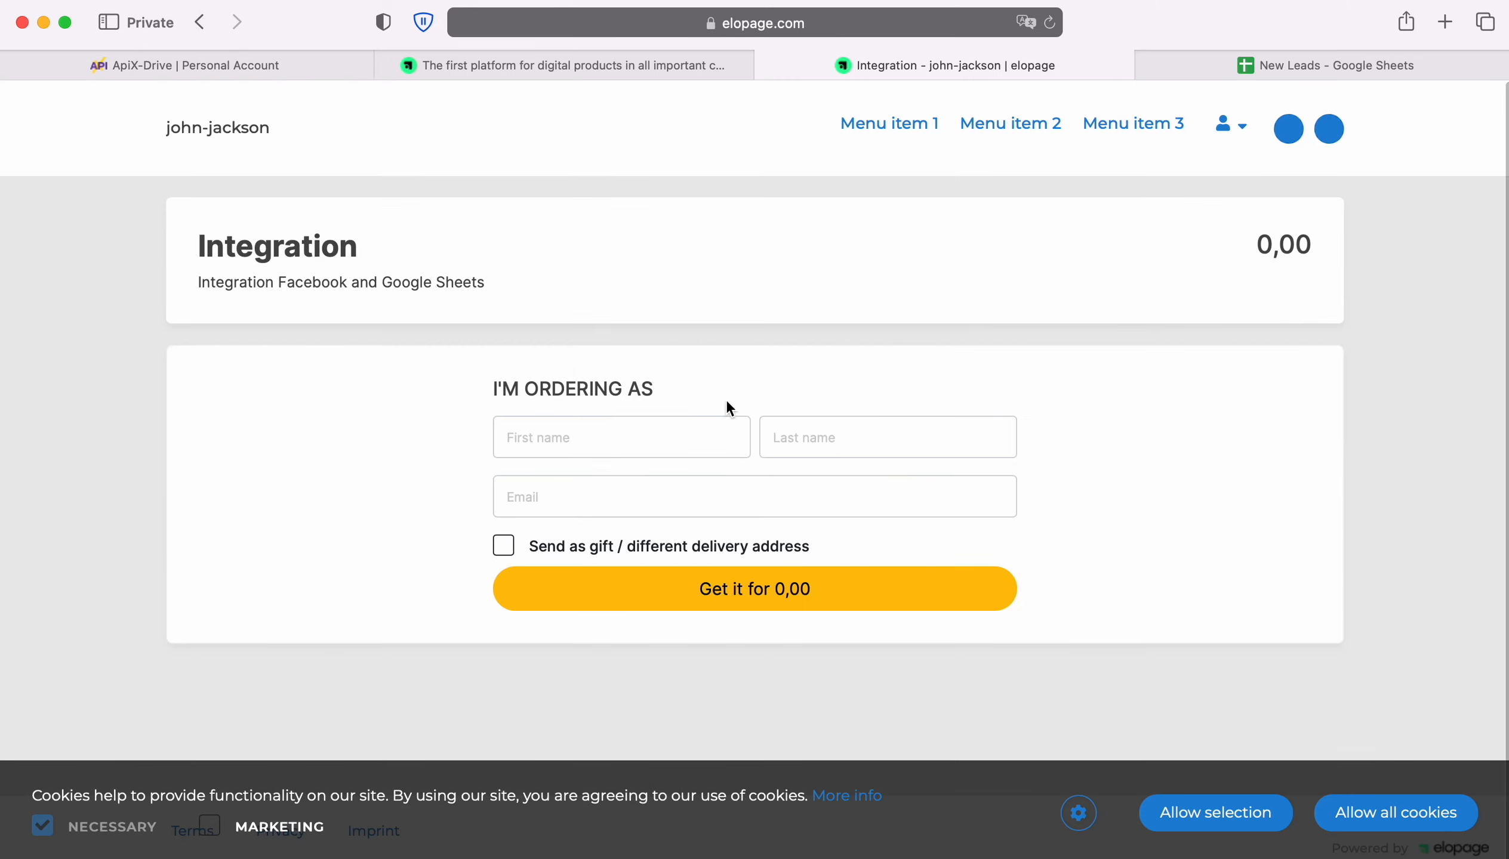
Enter the buyer's first name, last name and e-mail, then place the free 0,00 order
click(631, 442)
key(Tab)
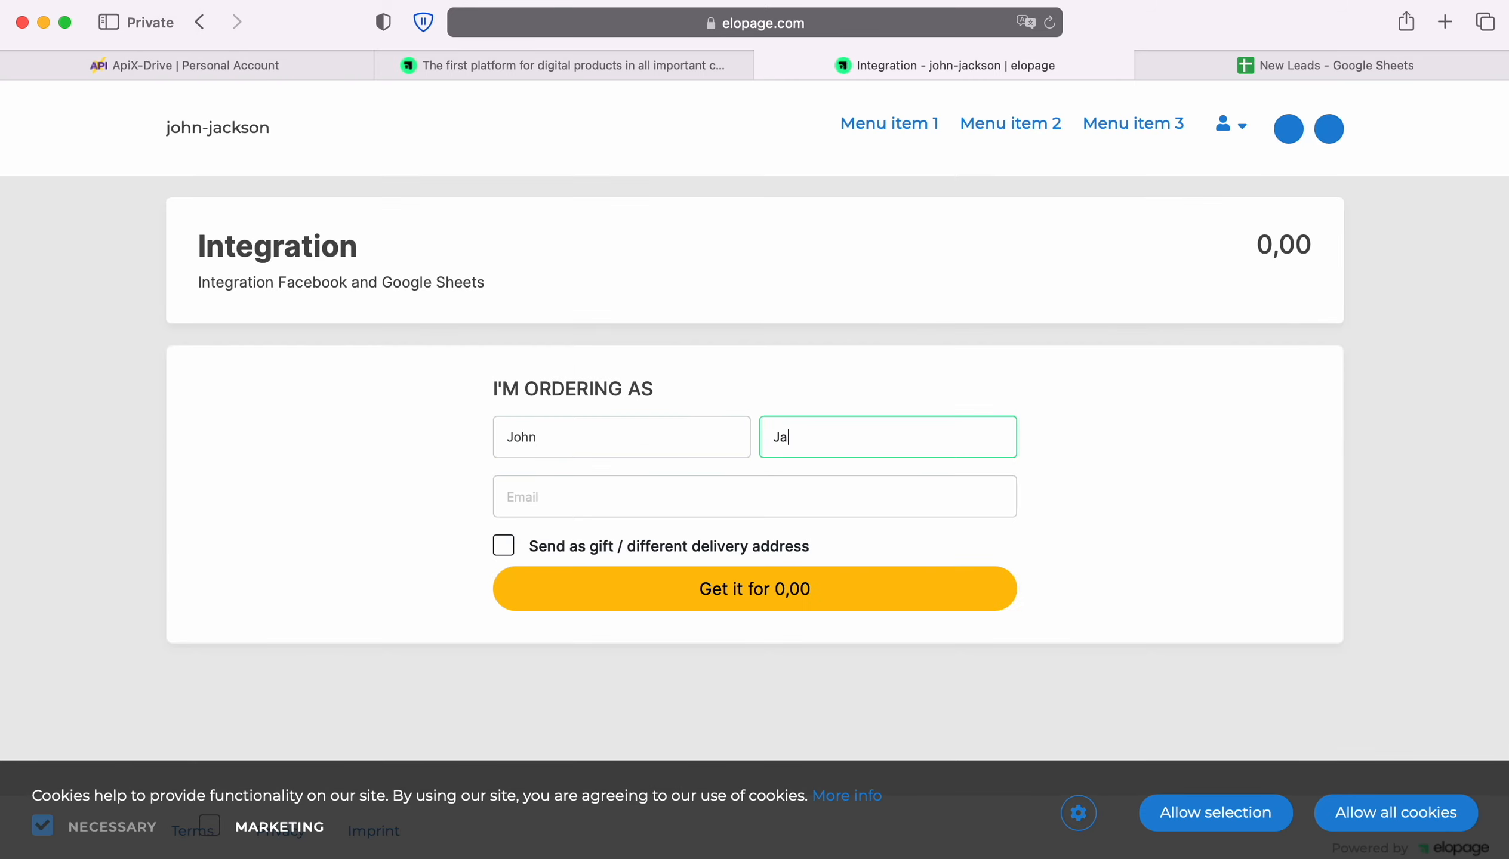
key(Tab)
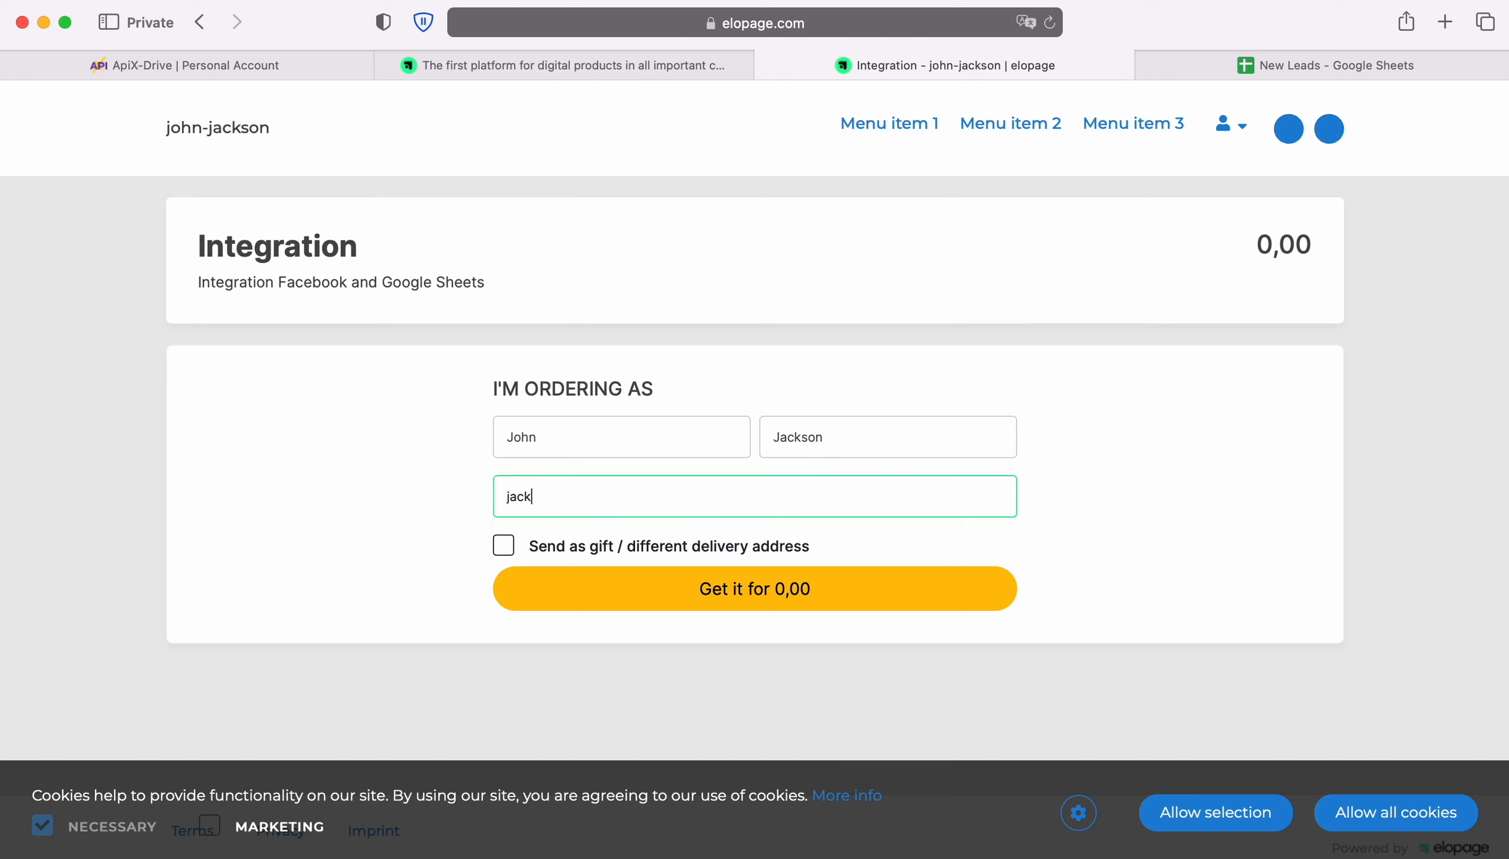
click(753, 589)
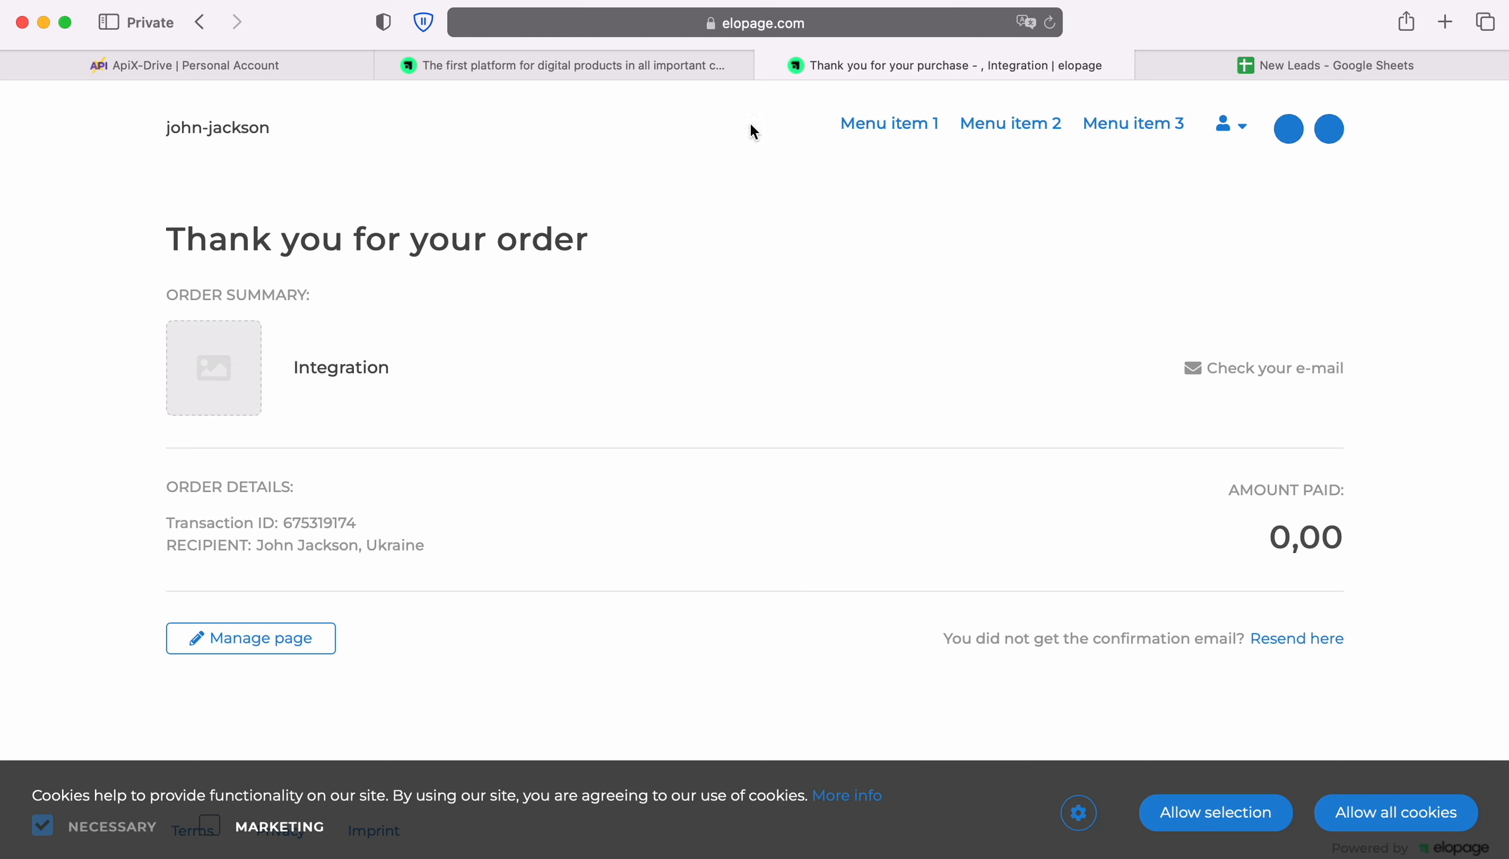
click(768, 66)
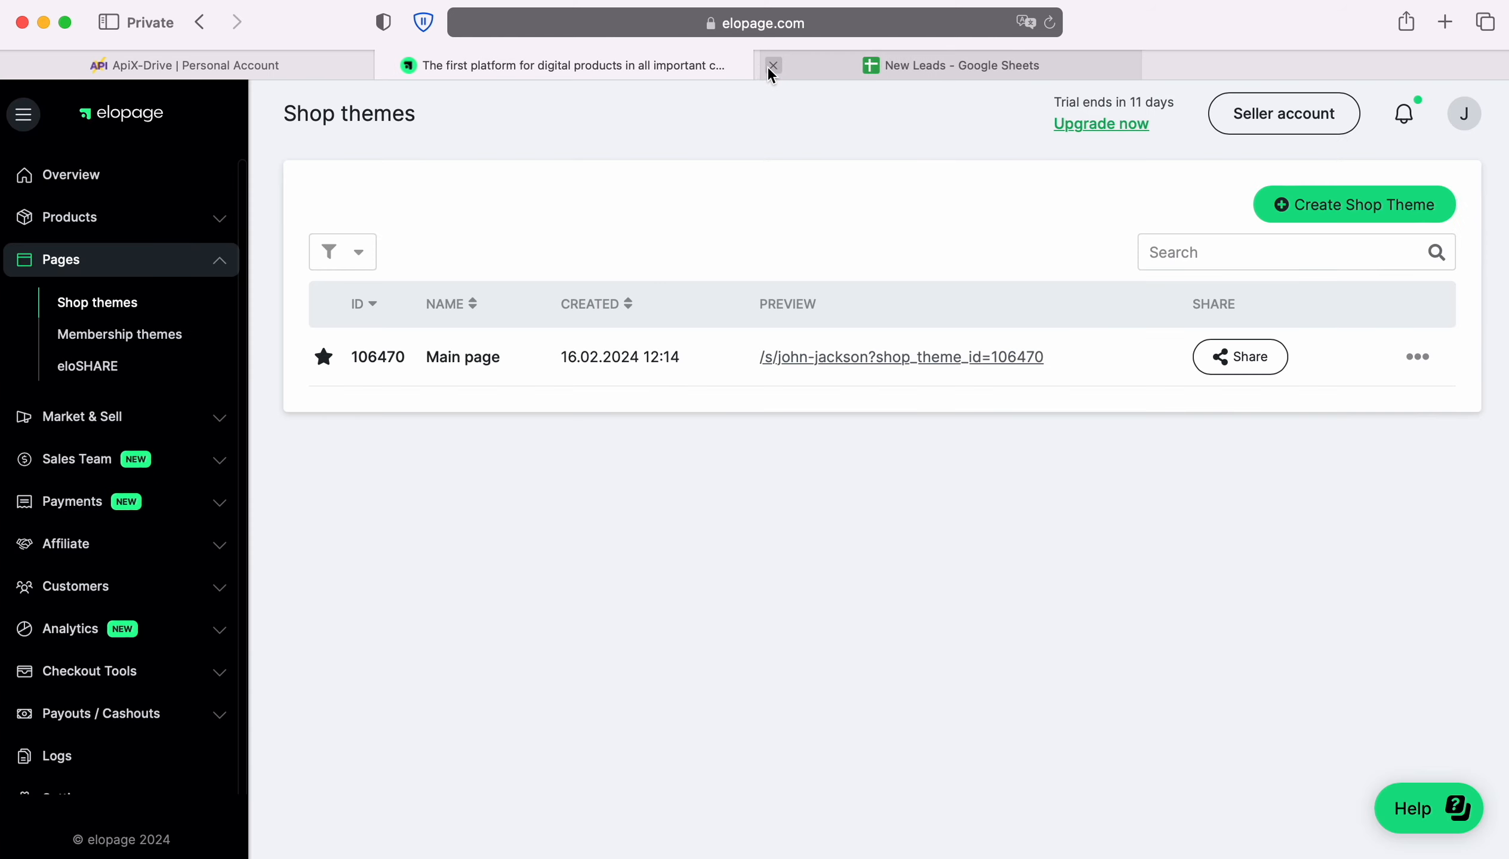
Back in ApiX-Drive, review the received Integration test order data and finish the Elopage source
click(287, 64)
click(651, 601)
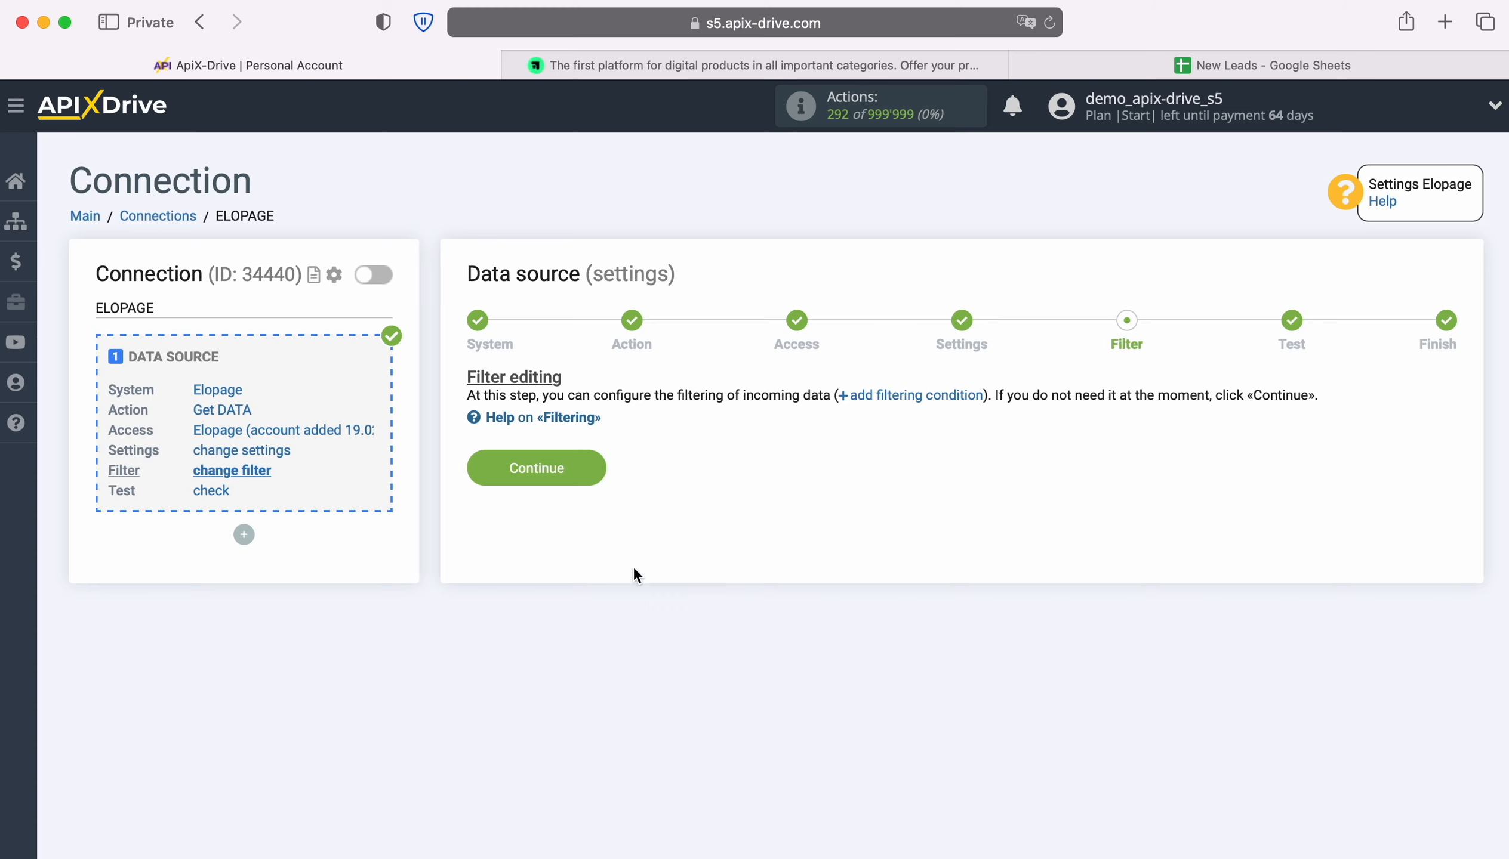
click(594, 465)
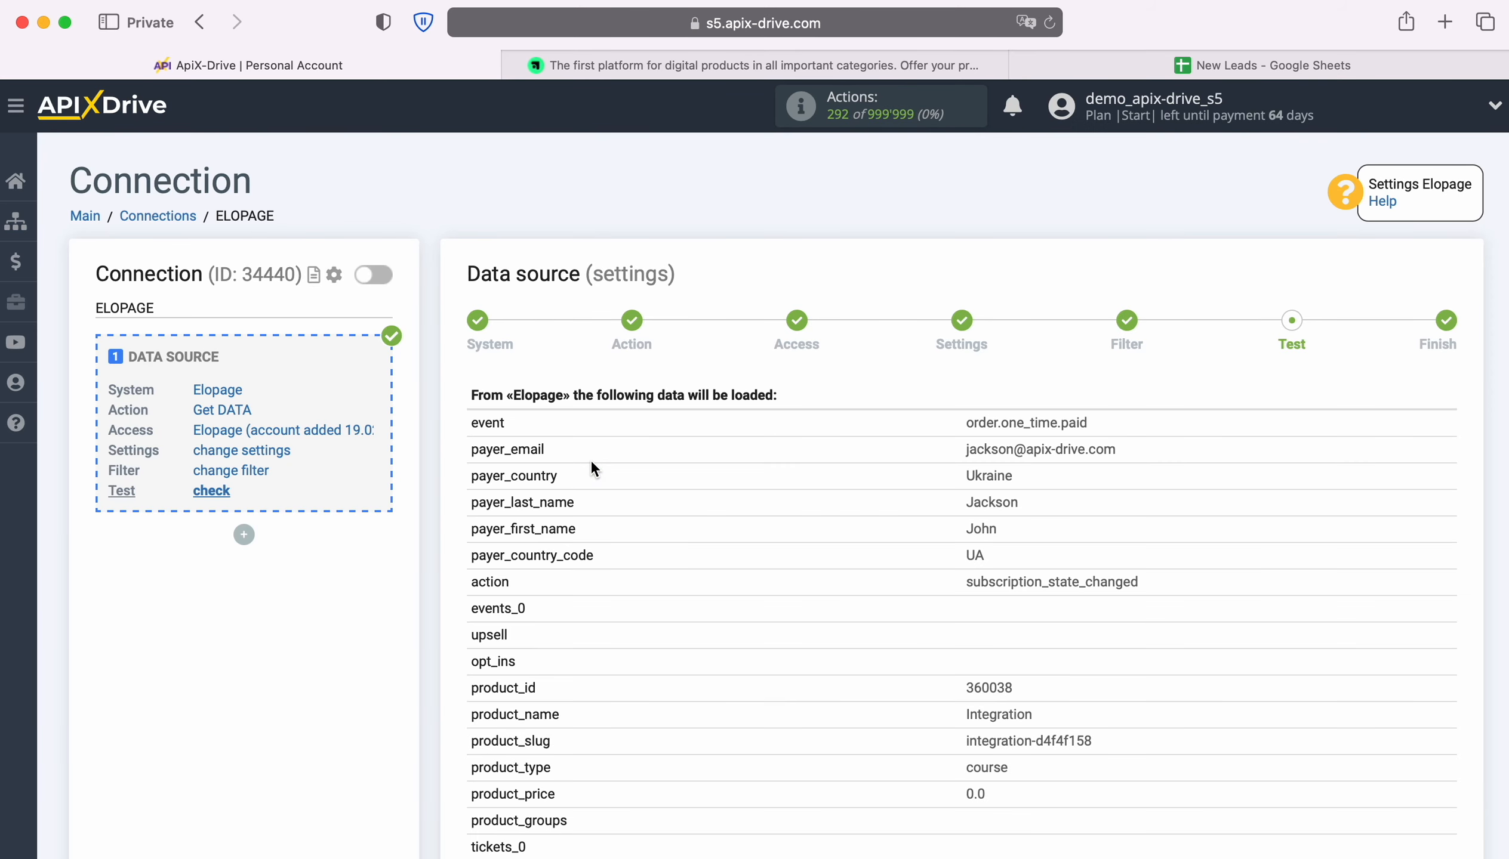
scroll(1381, 530, down, 5)
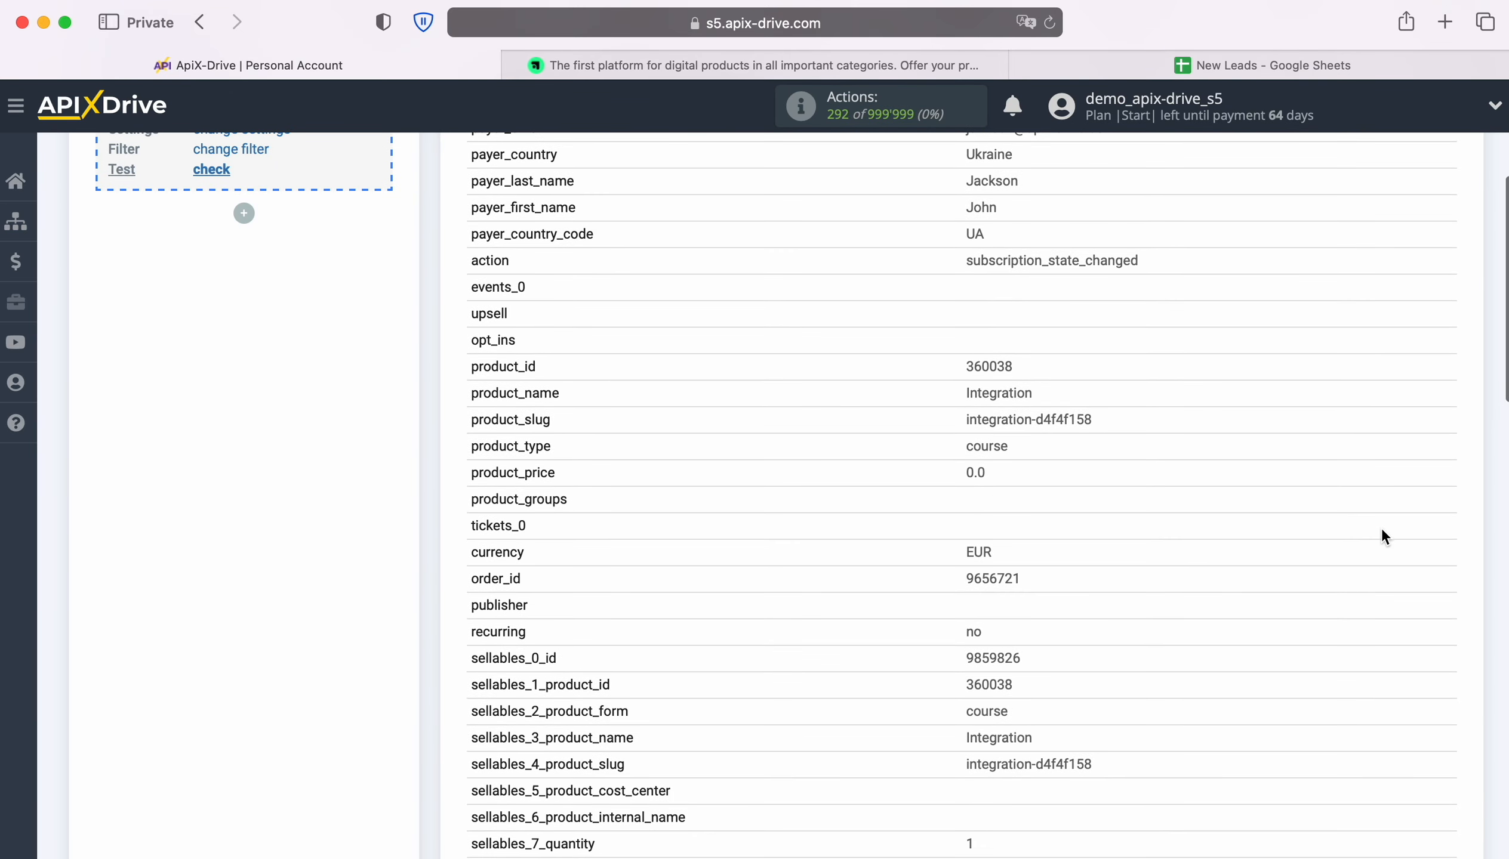
scroll(1378, 527, down, 10)
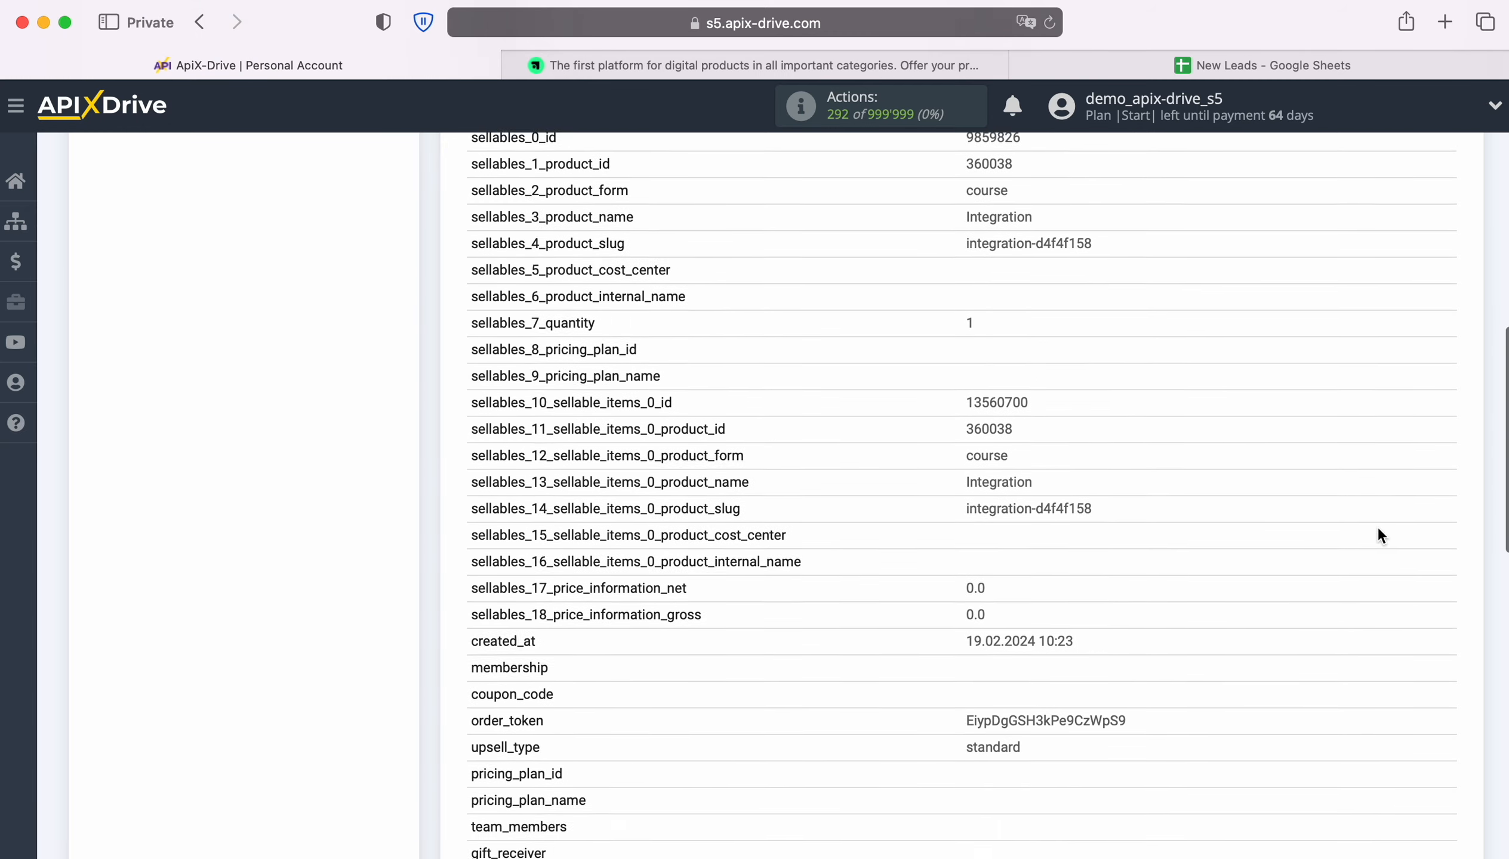
scroll(1378, 528, down, 7)
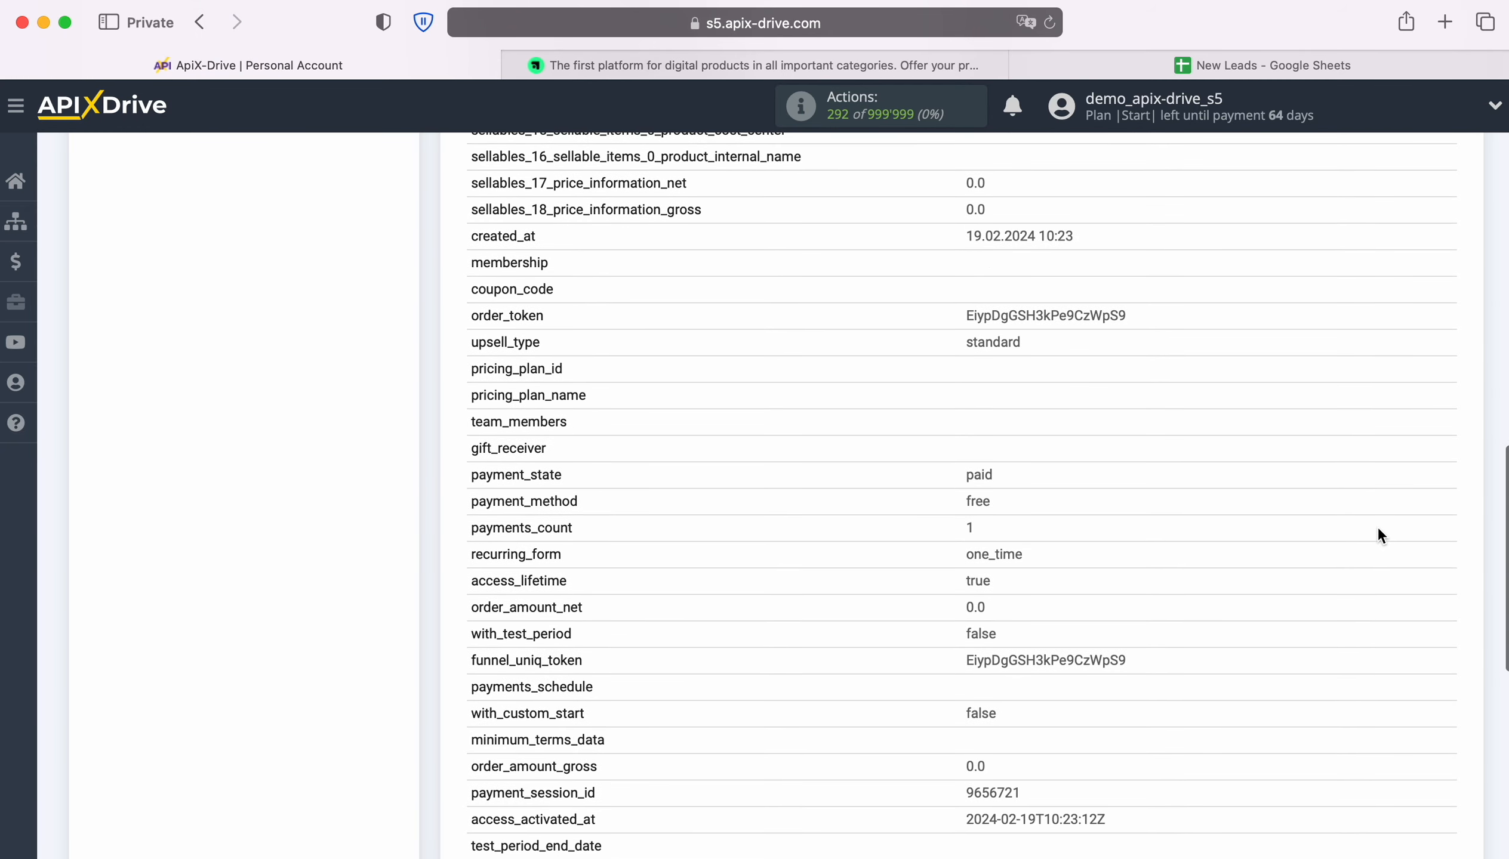
scroll(1378, 529, down, 3)
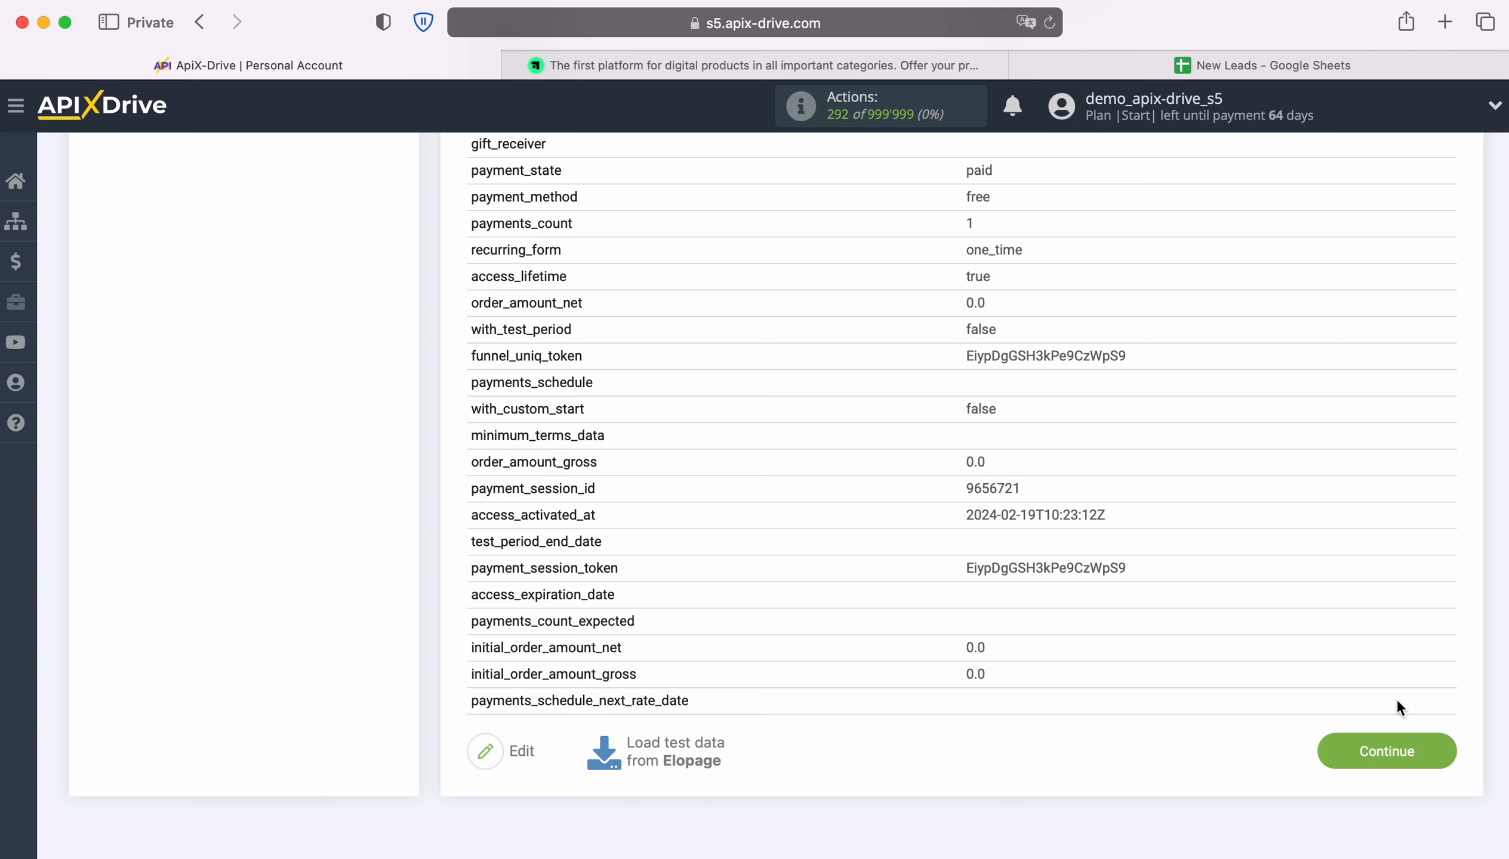
click(1443, 751)
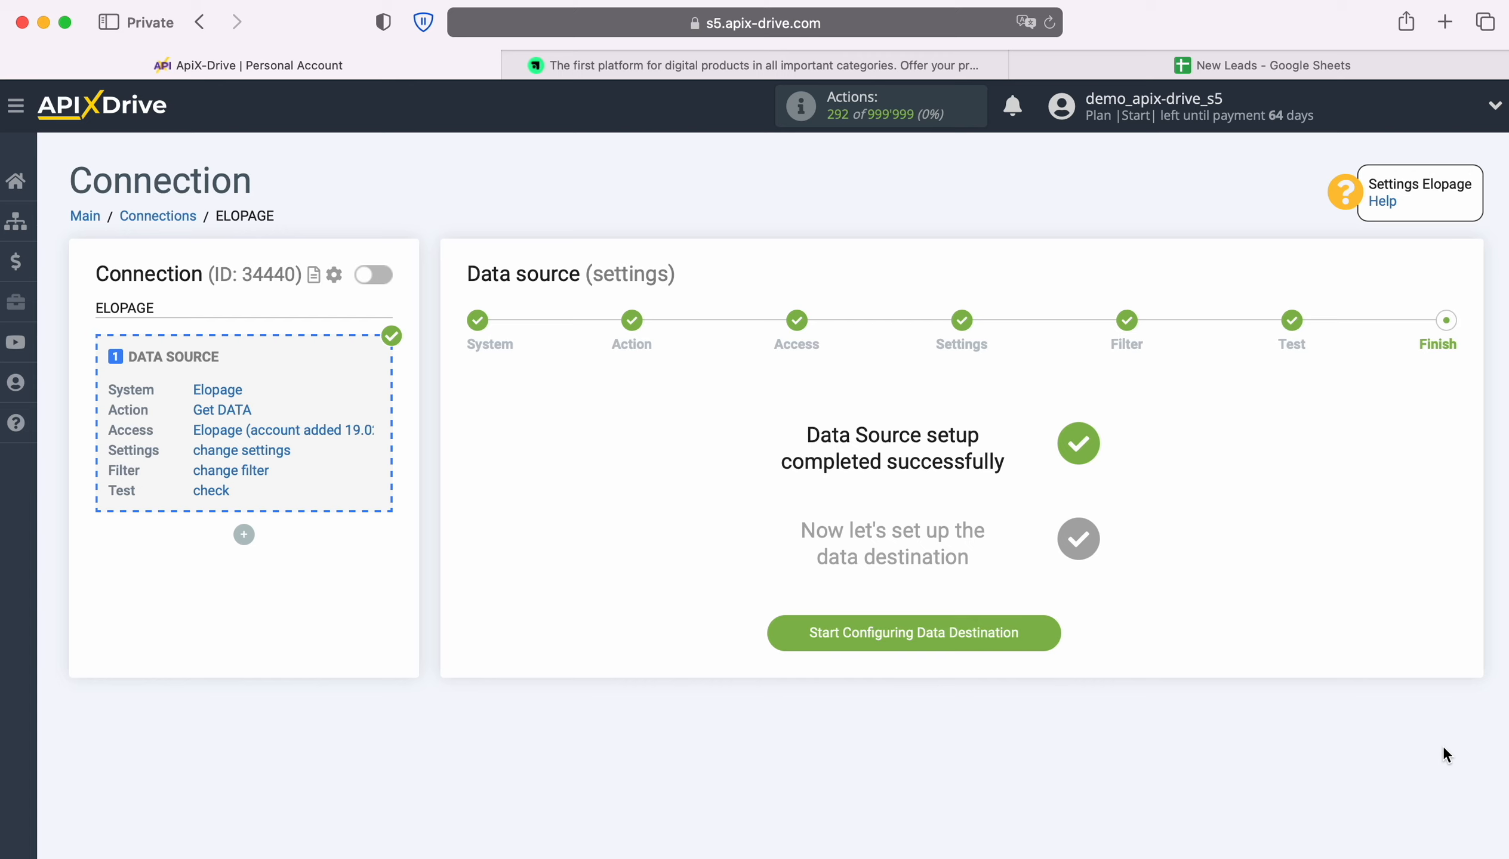
Begin the data destination with Google Sheets as the system
click(1051, 632)
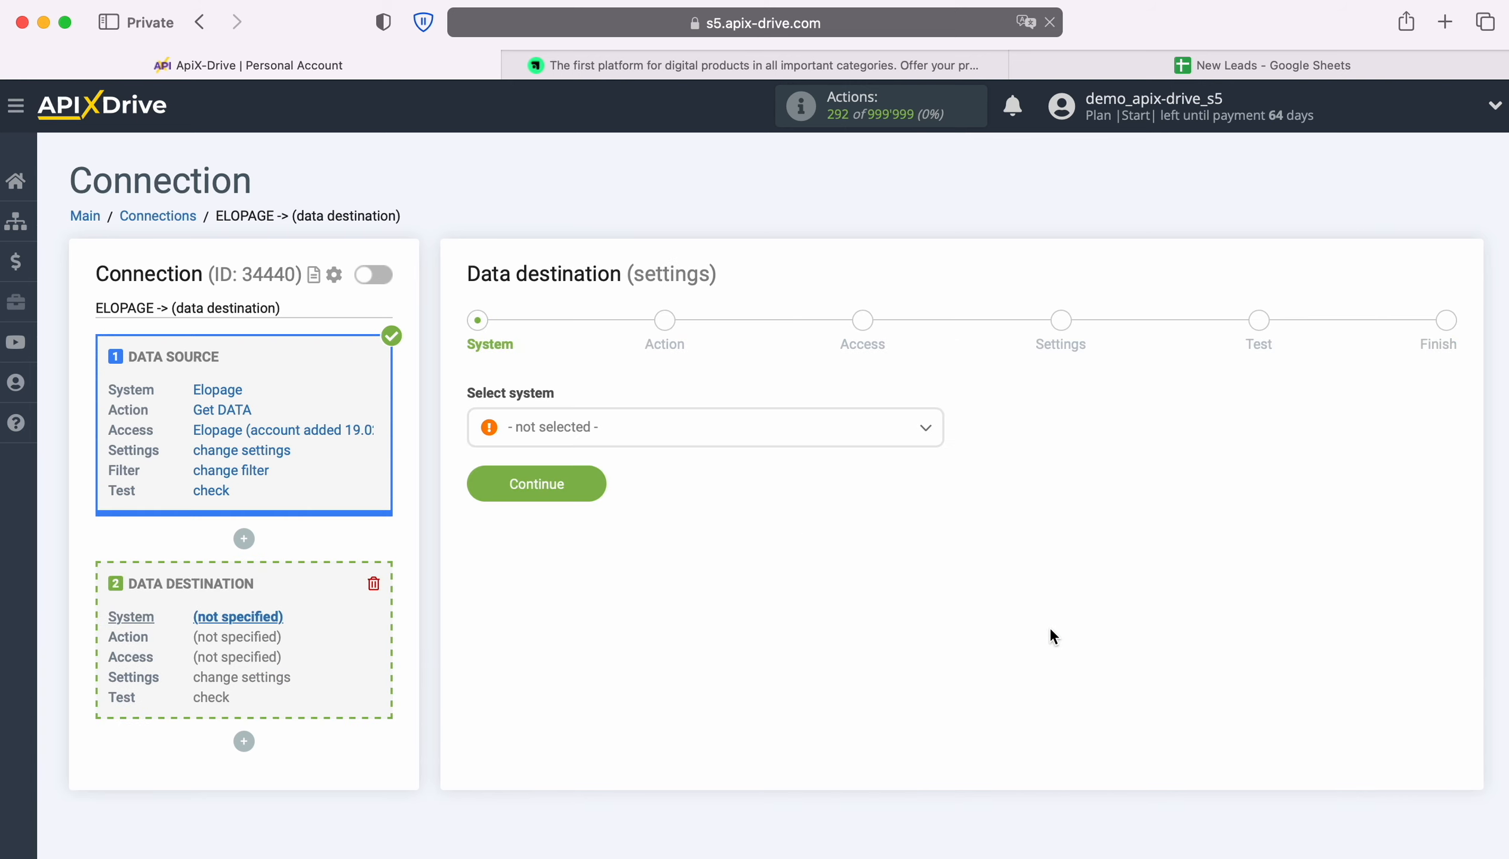
click(923, 428)
scroll(845, 611, down, 4)
scroll(844, 612, down, 15)
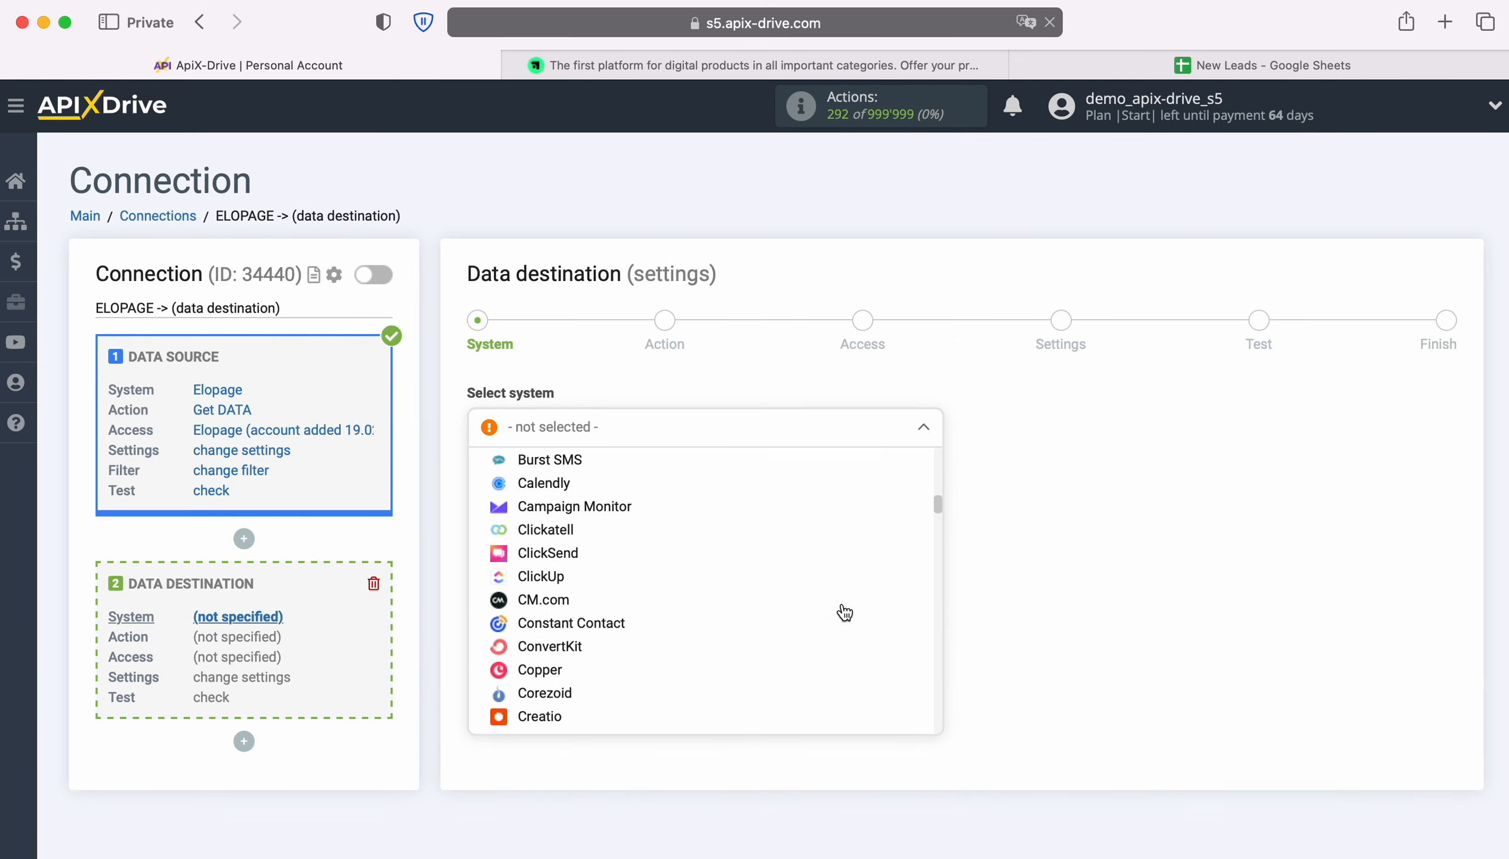
scroll(841, 610, down, 5)
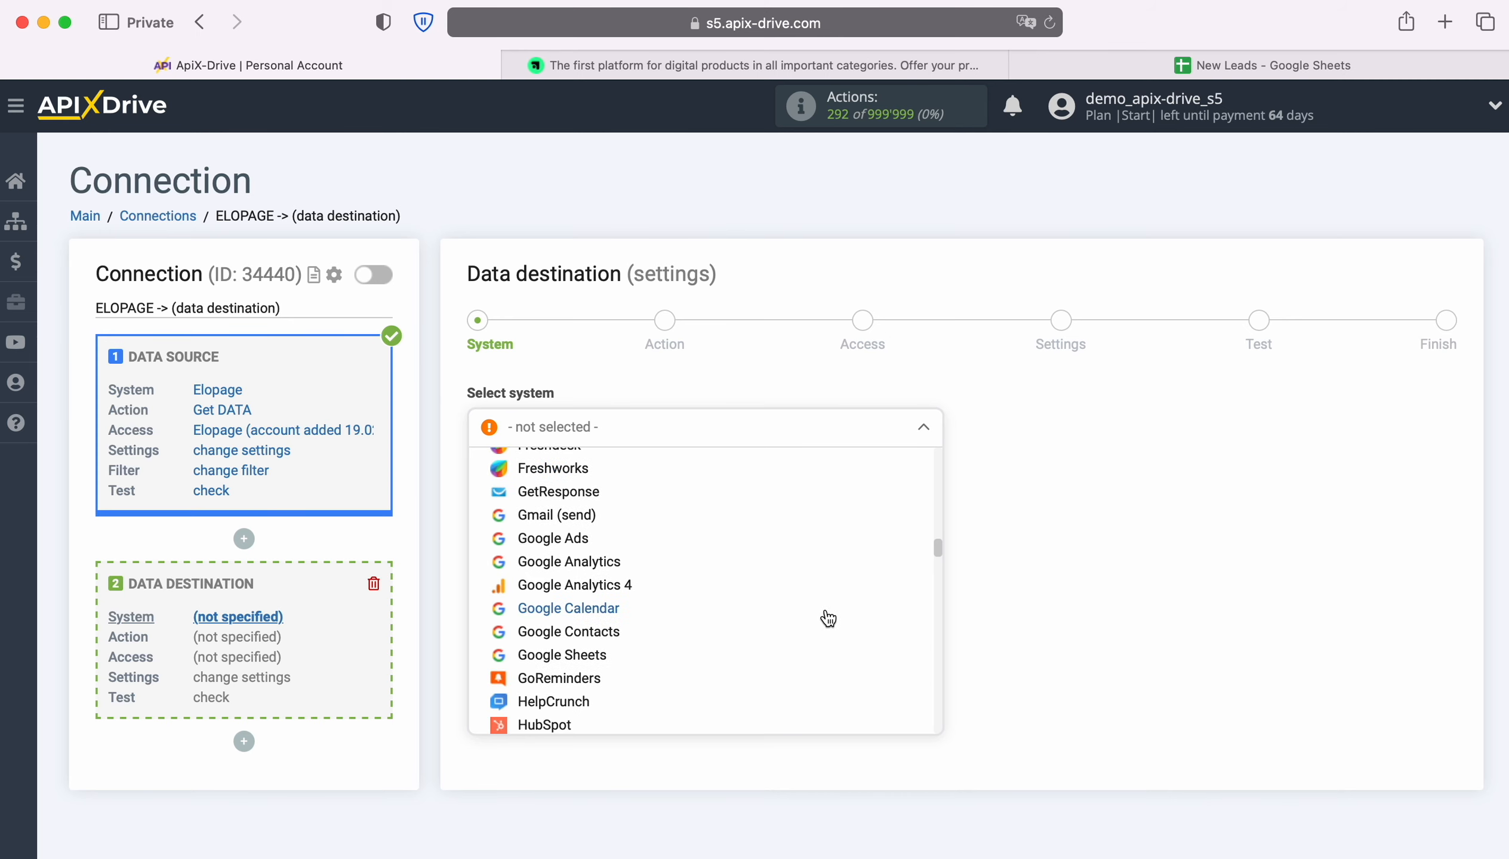
click(825, 615)
click(596, 483)
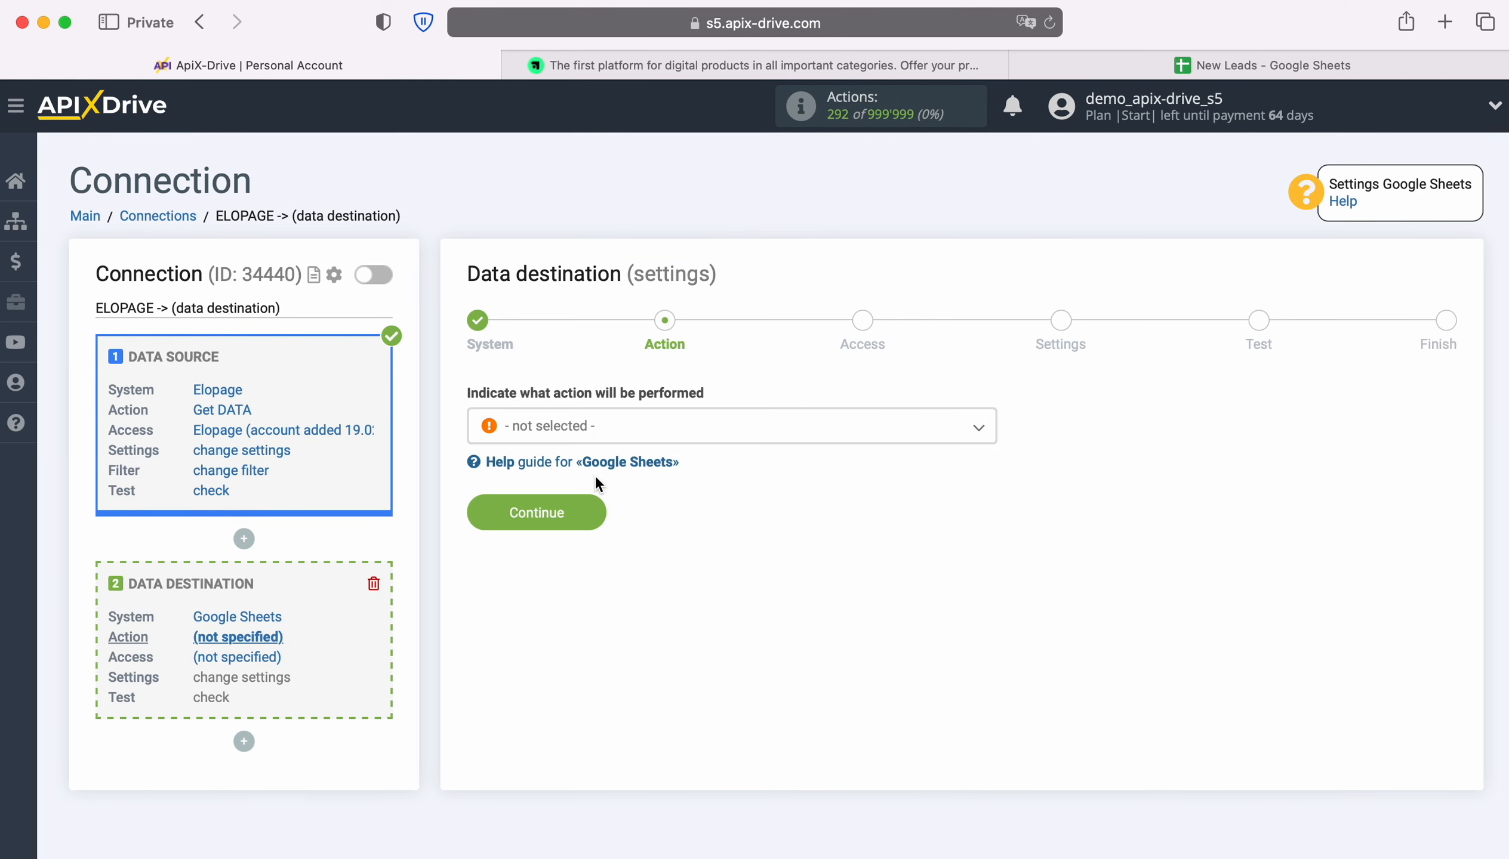
Set the Google Sheets destination action to Add ROW
click(833, 439)
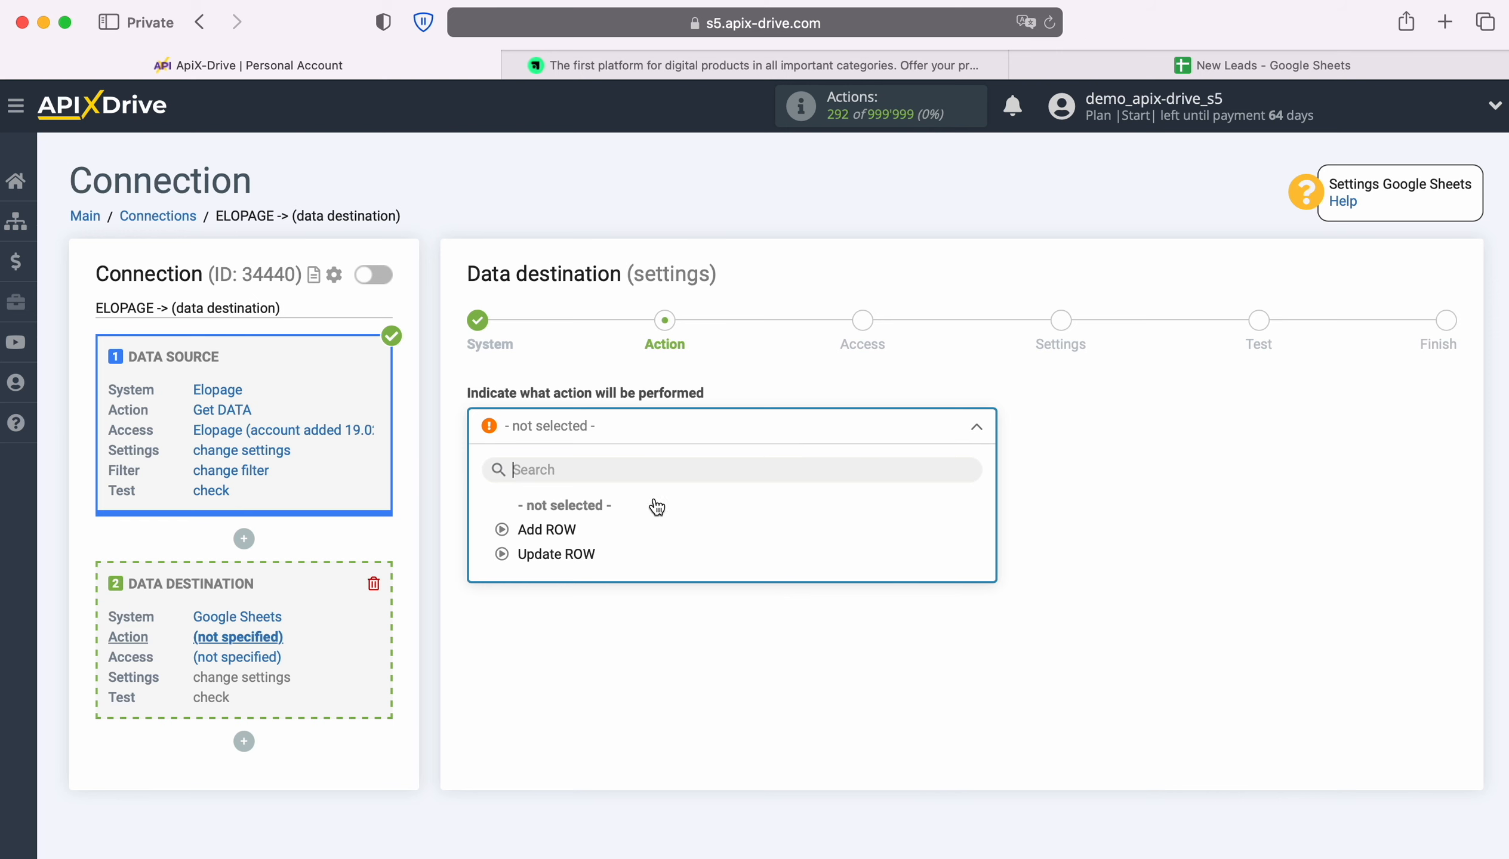
click(582, 529)
click(589, 523)
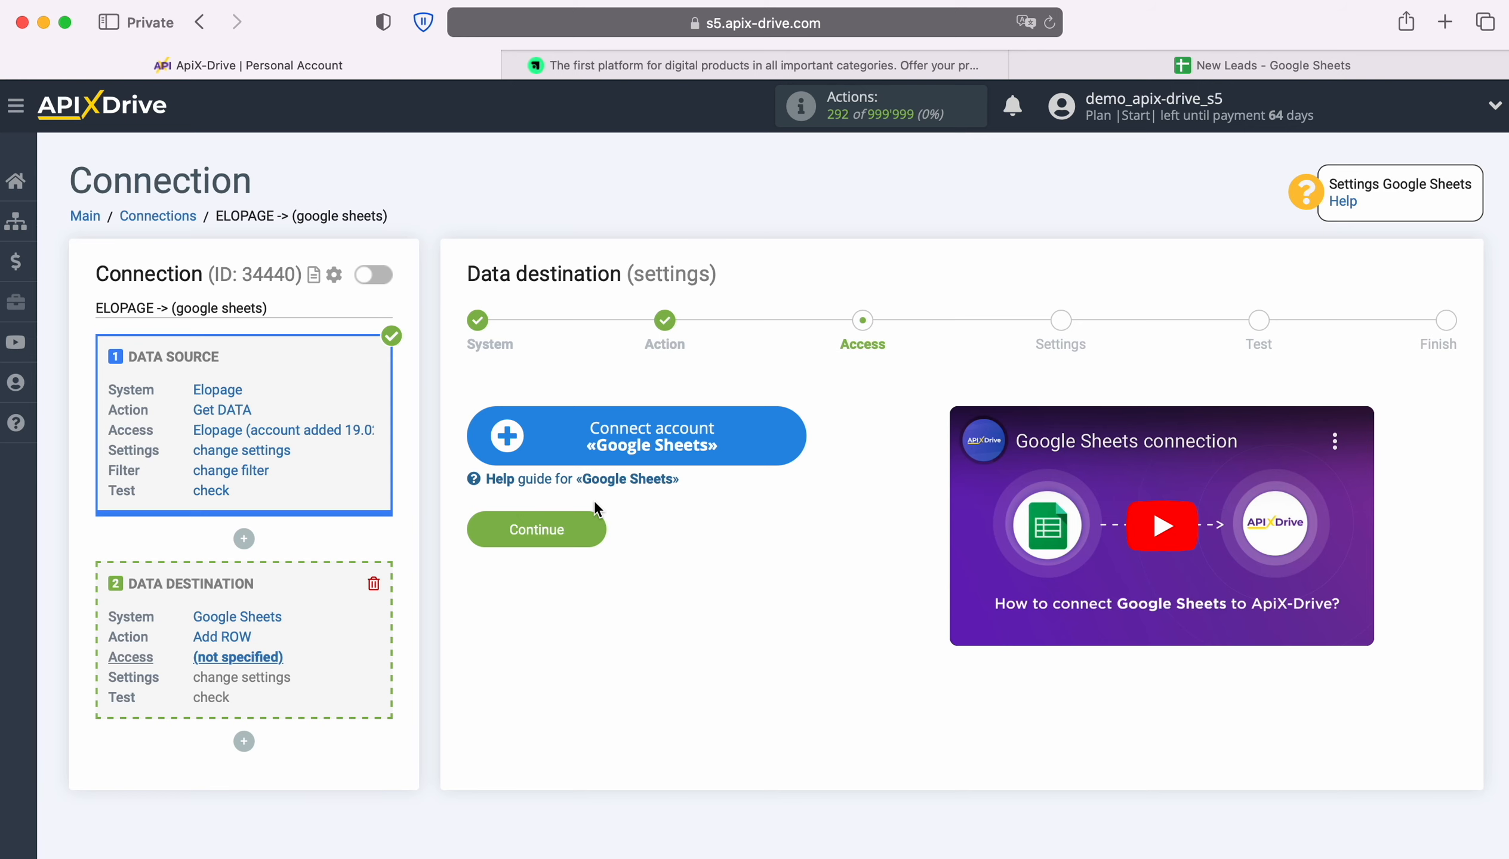
Sign in to the Google account with the saved e-mail and password
click(788, 444)
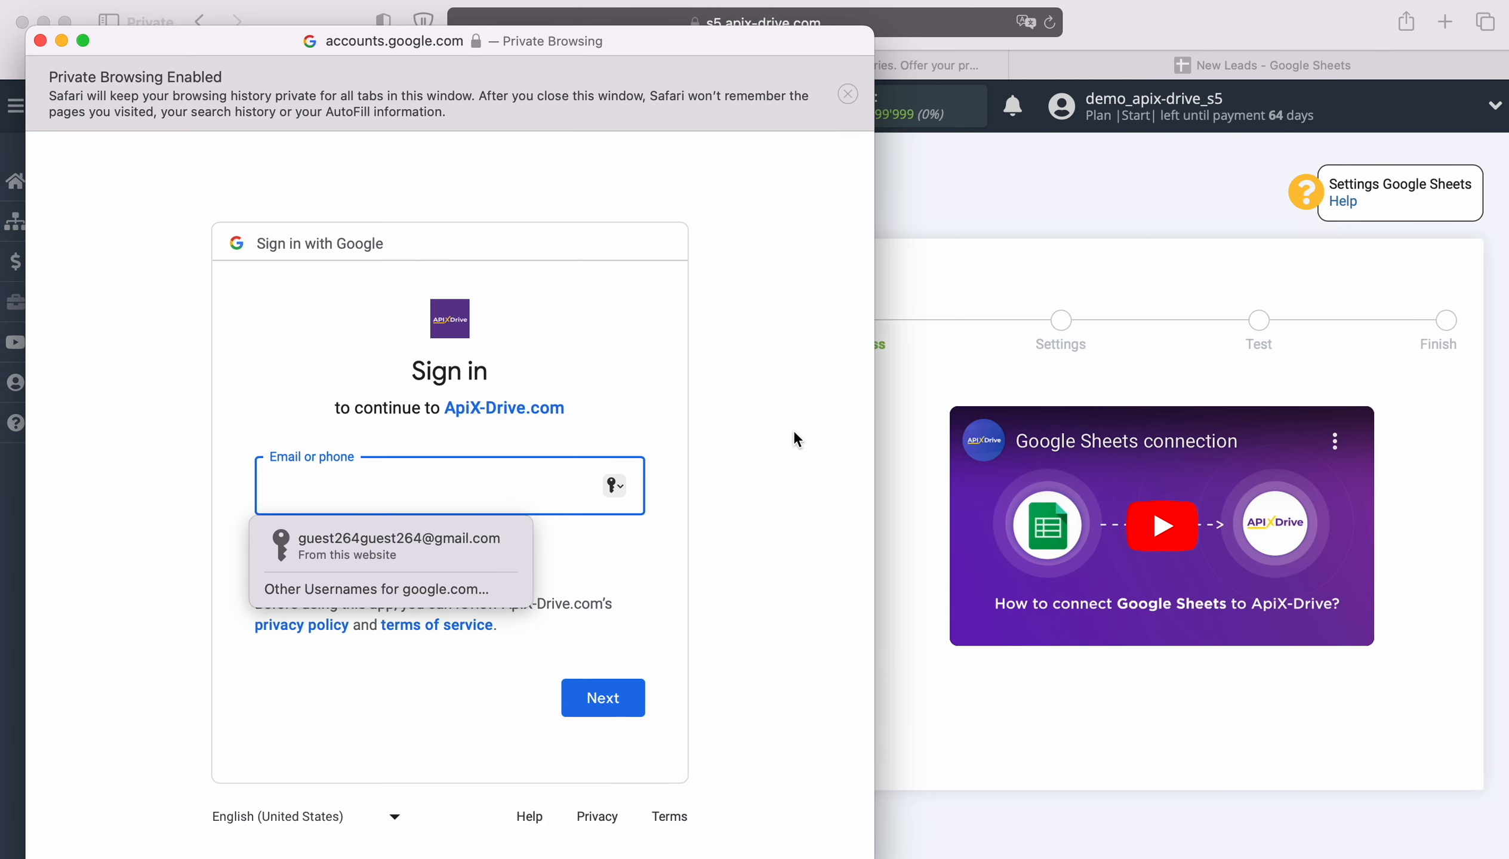
click(523, 547)
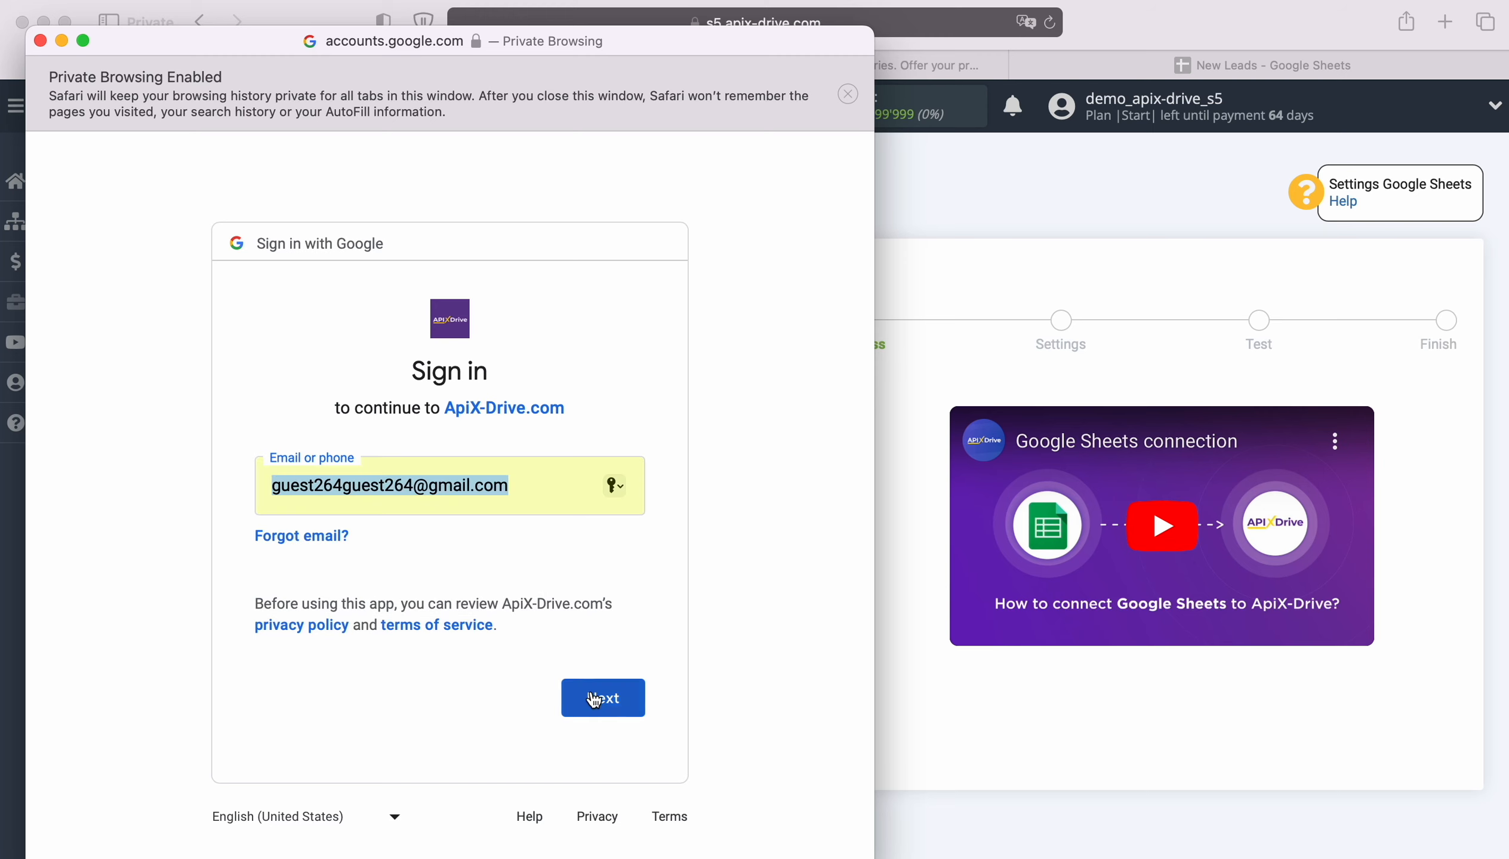
click(634, 696)
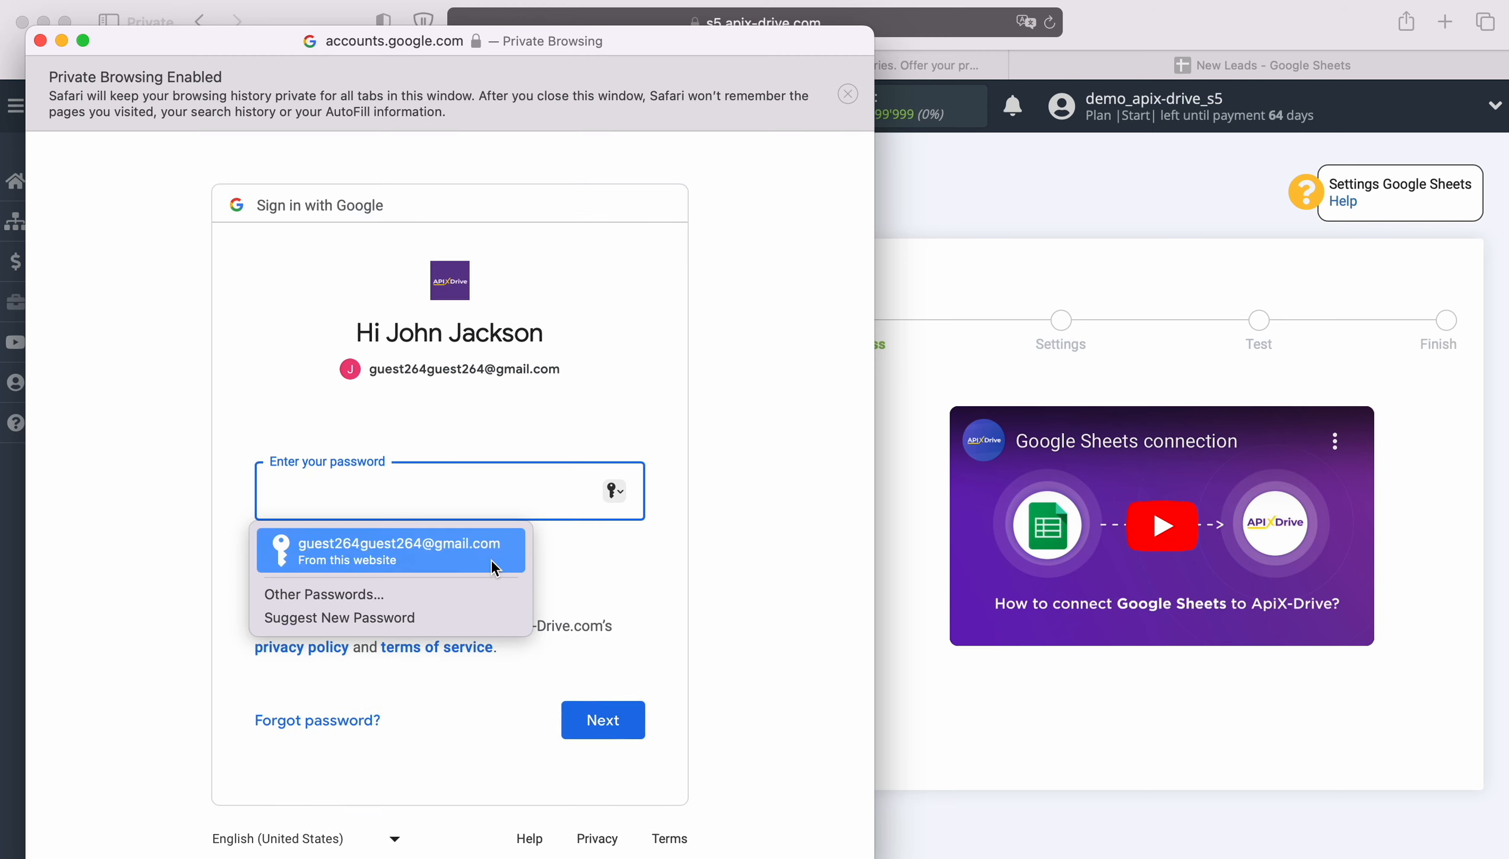
click(490, 558)
click(635, 721)
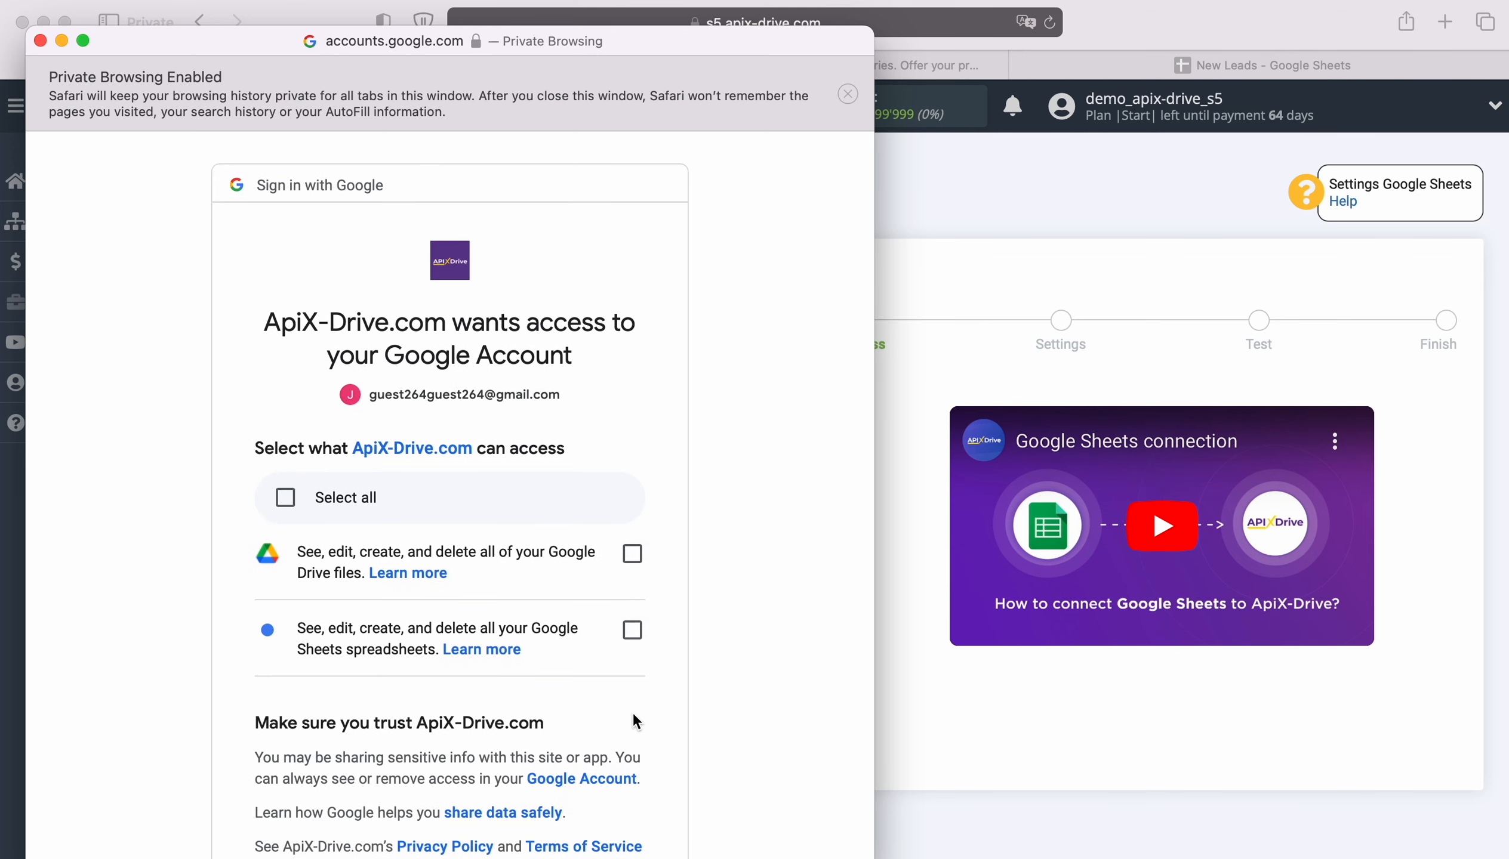
Grant ApiX-Drive access to Google Drive files and Sheets spreadsheets
click(630, 560)
click(633, 638)
scroll(714, 648, down, 5)
click(623, 721)
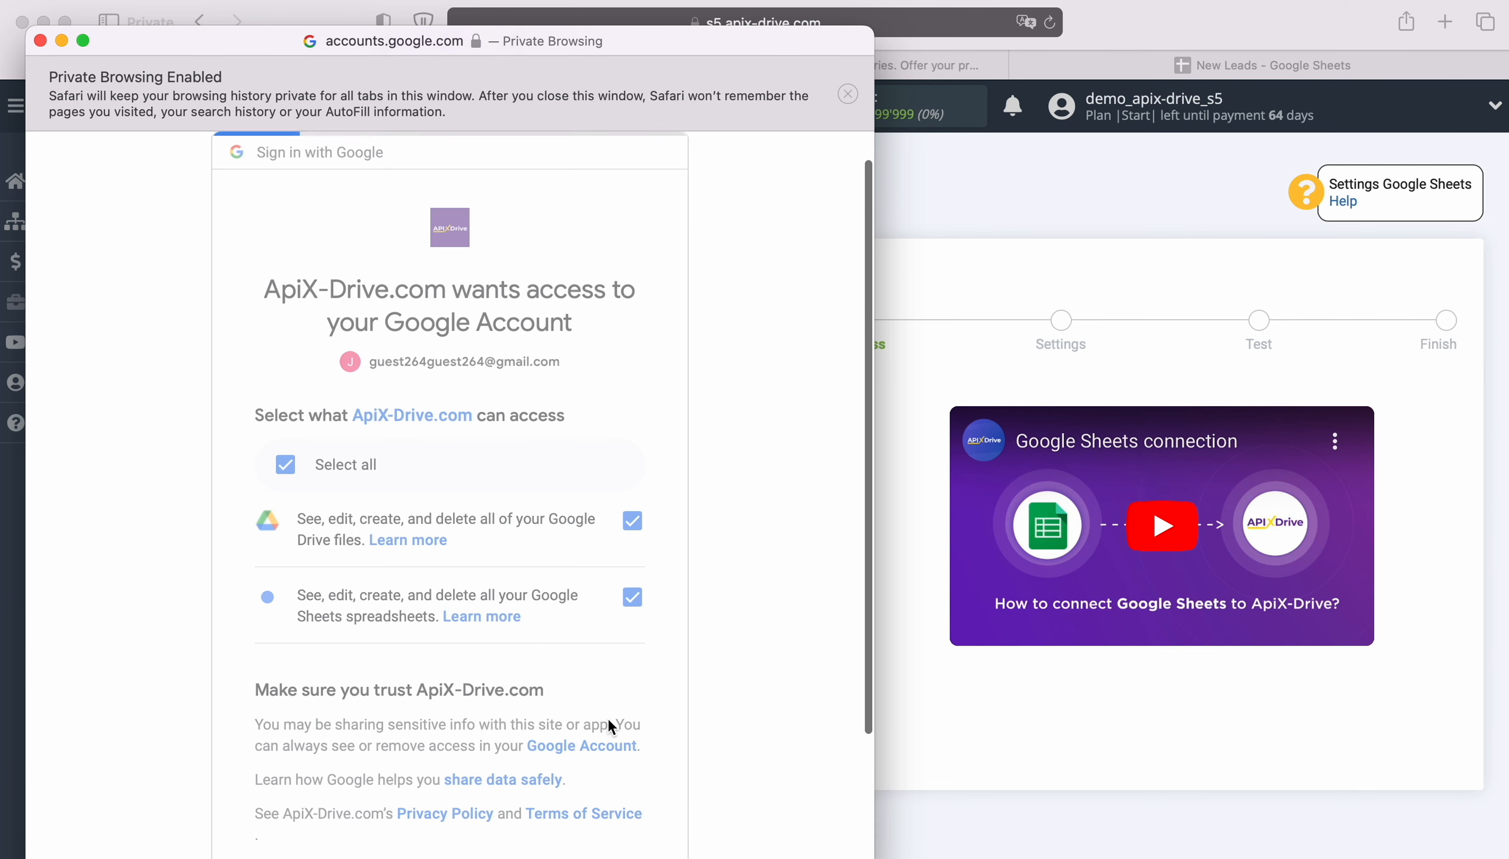
click(871, 428)
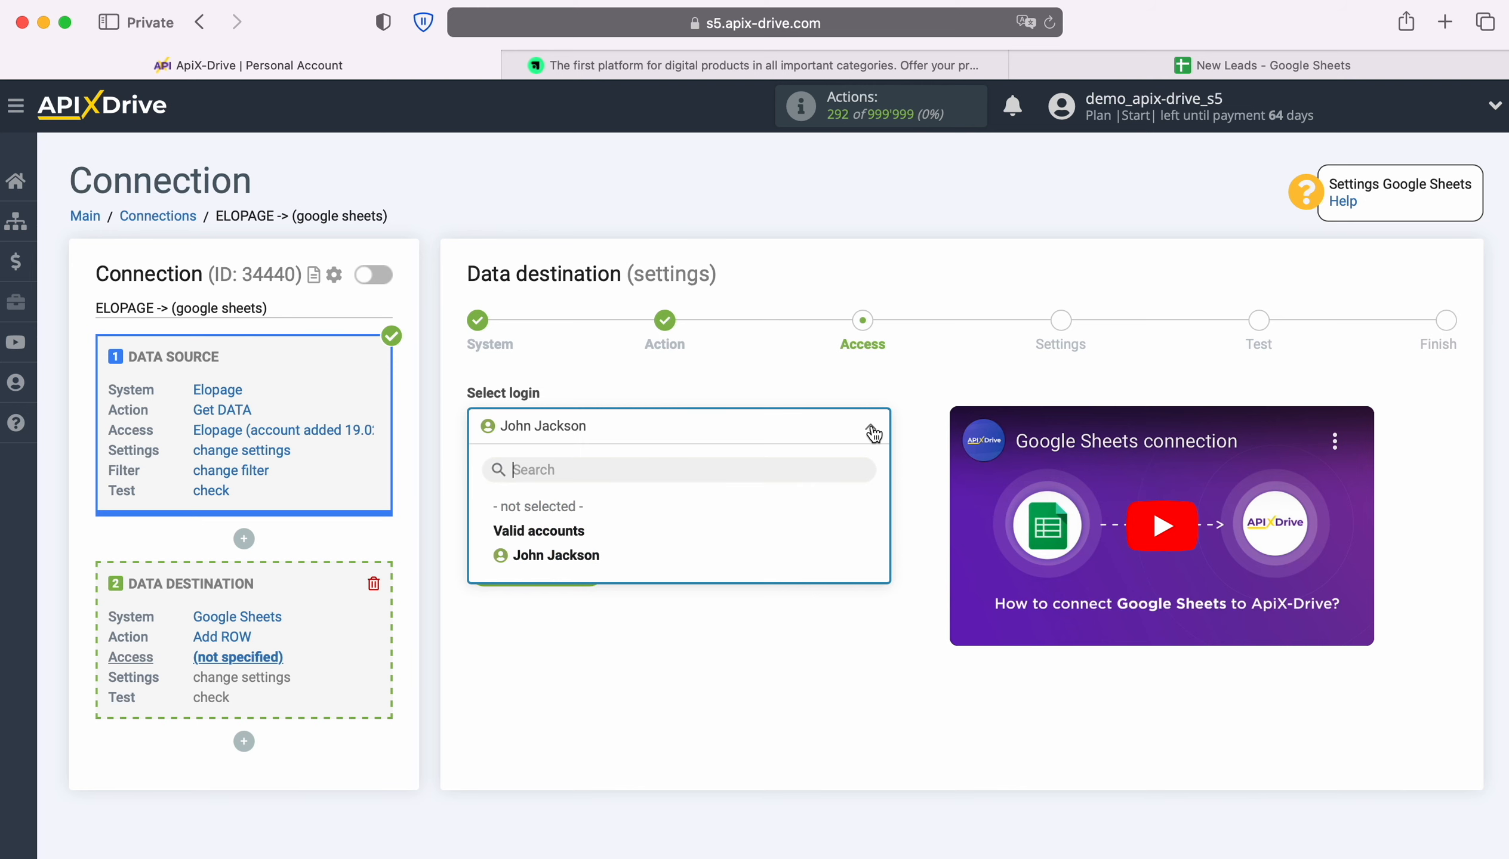
Use the connected Google login and target the New Leads file and New Leads sheet
click(591, 556)
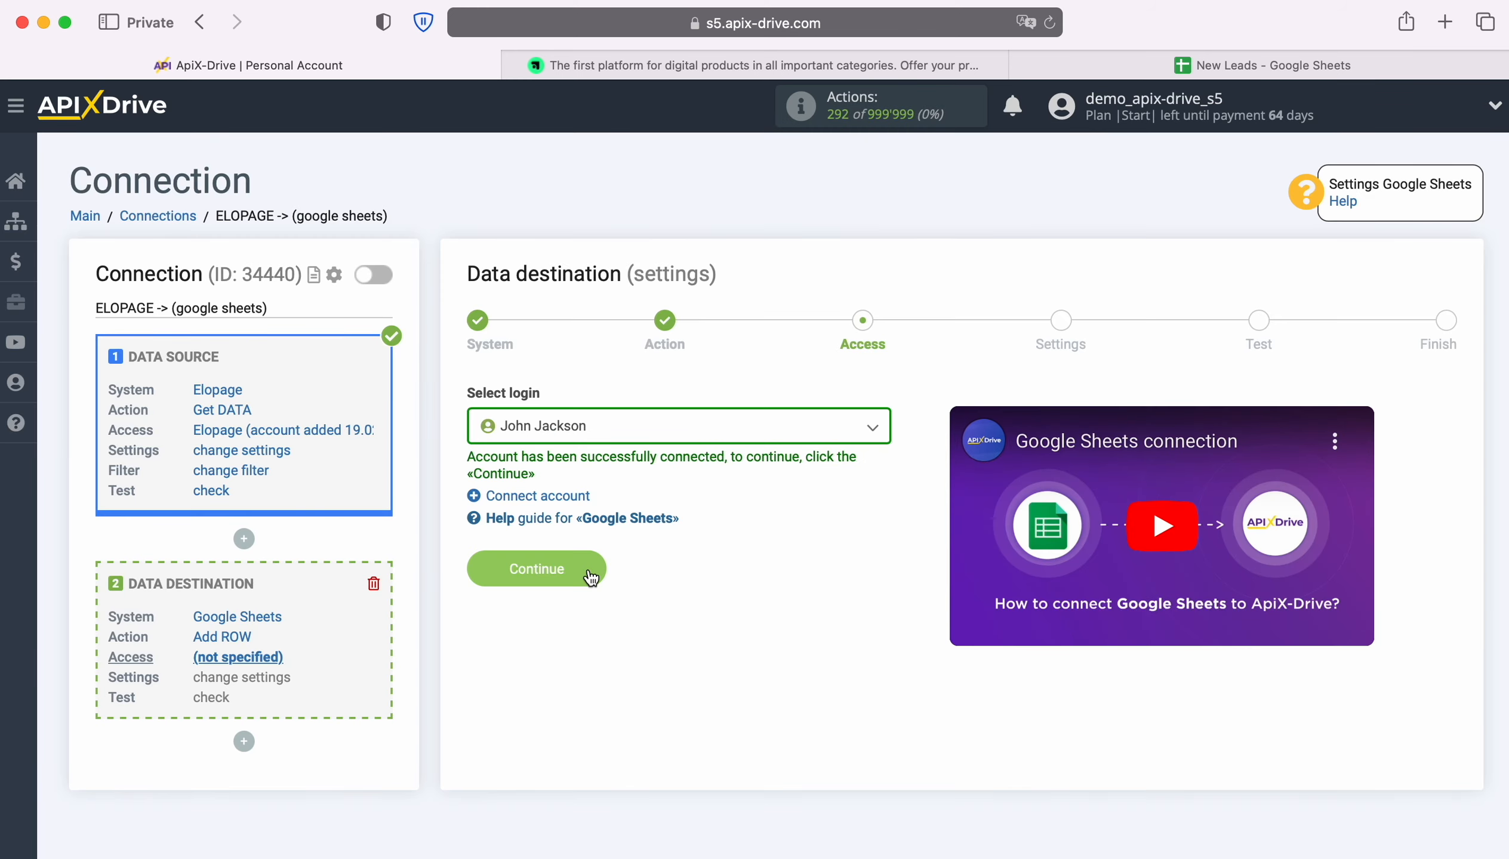
click(590, 576)
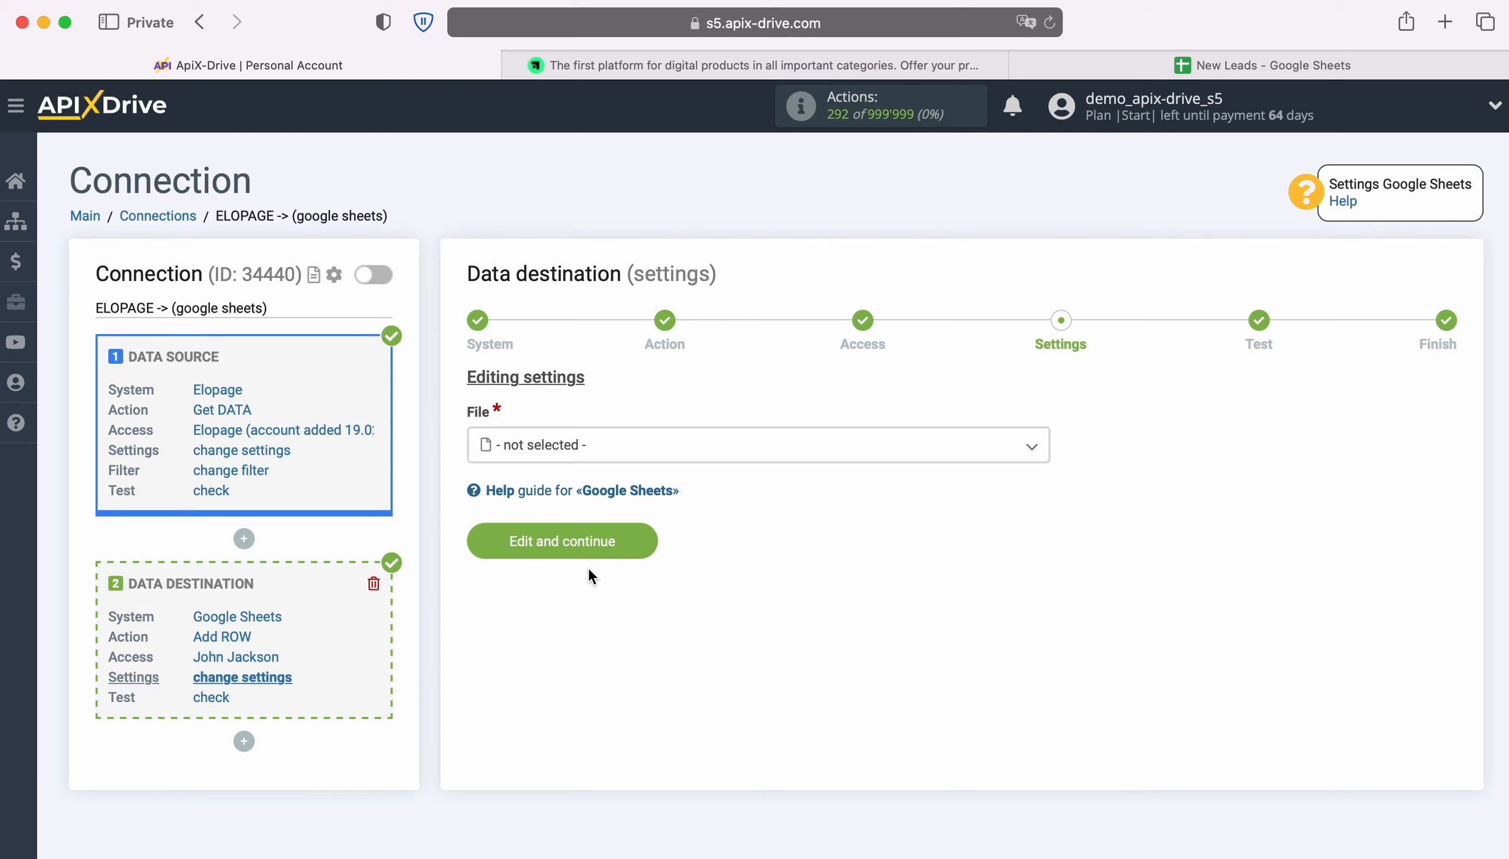
click(660, 462)
click(568, 550)
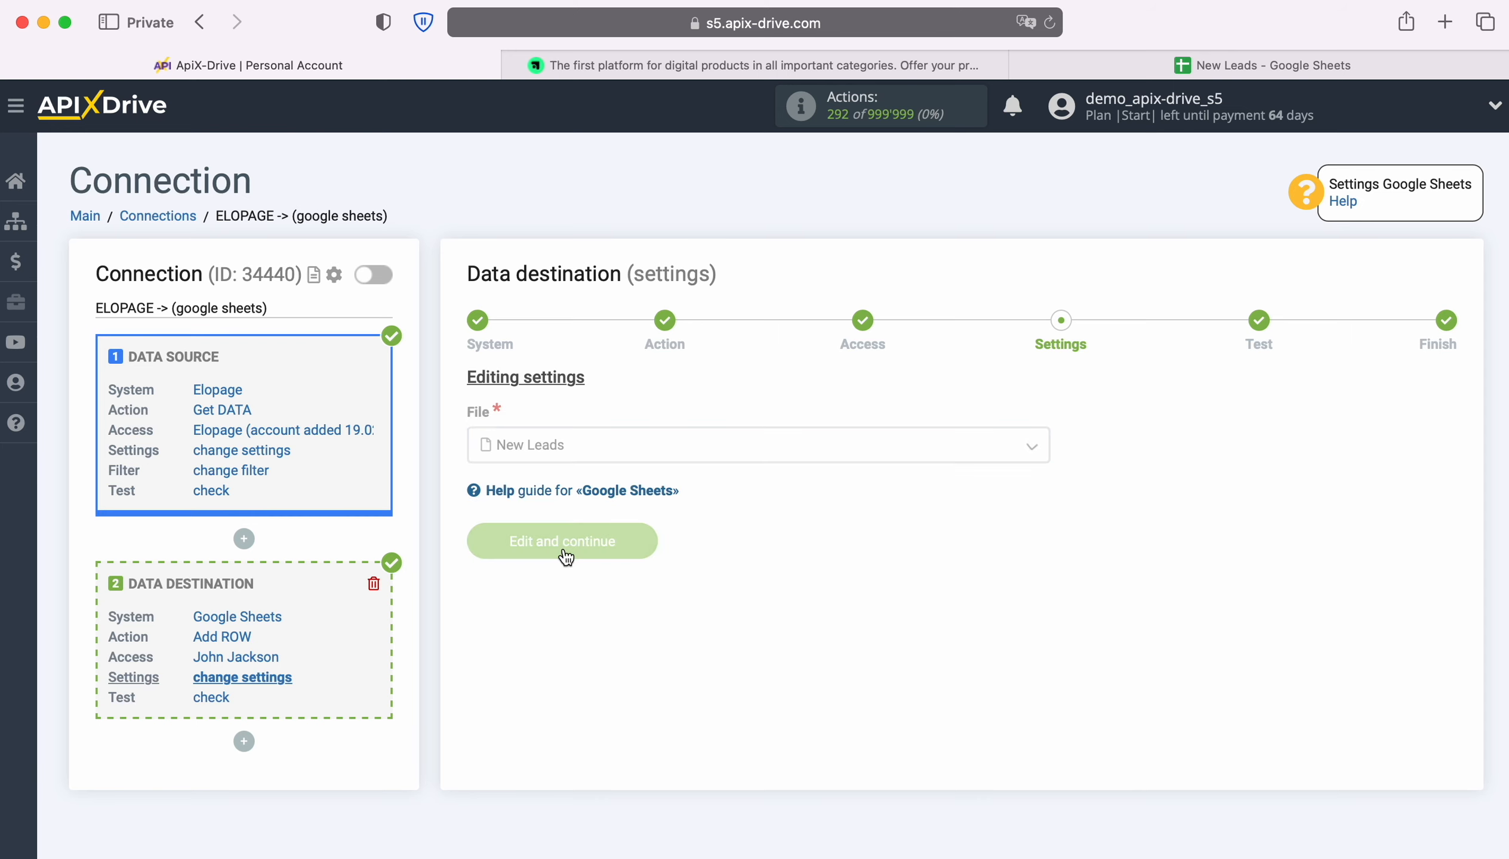
click(650, 530)
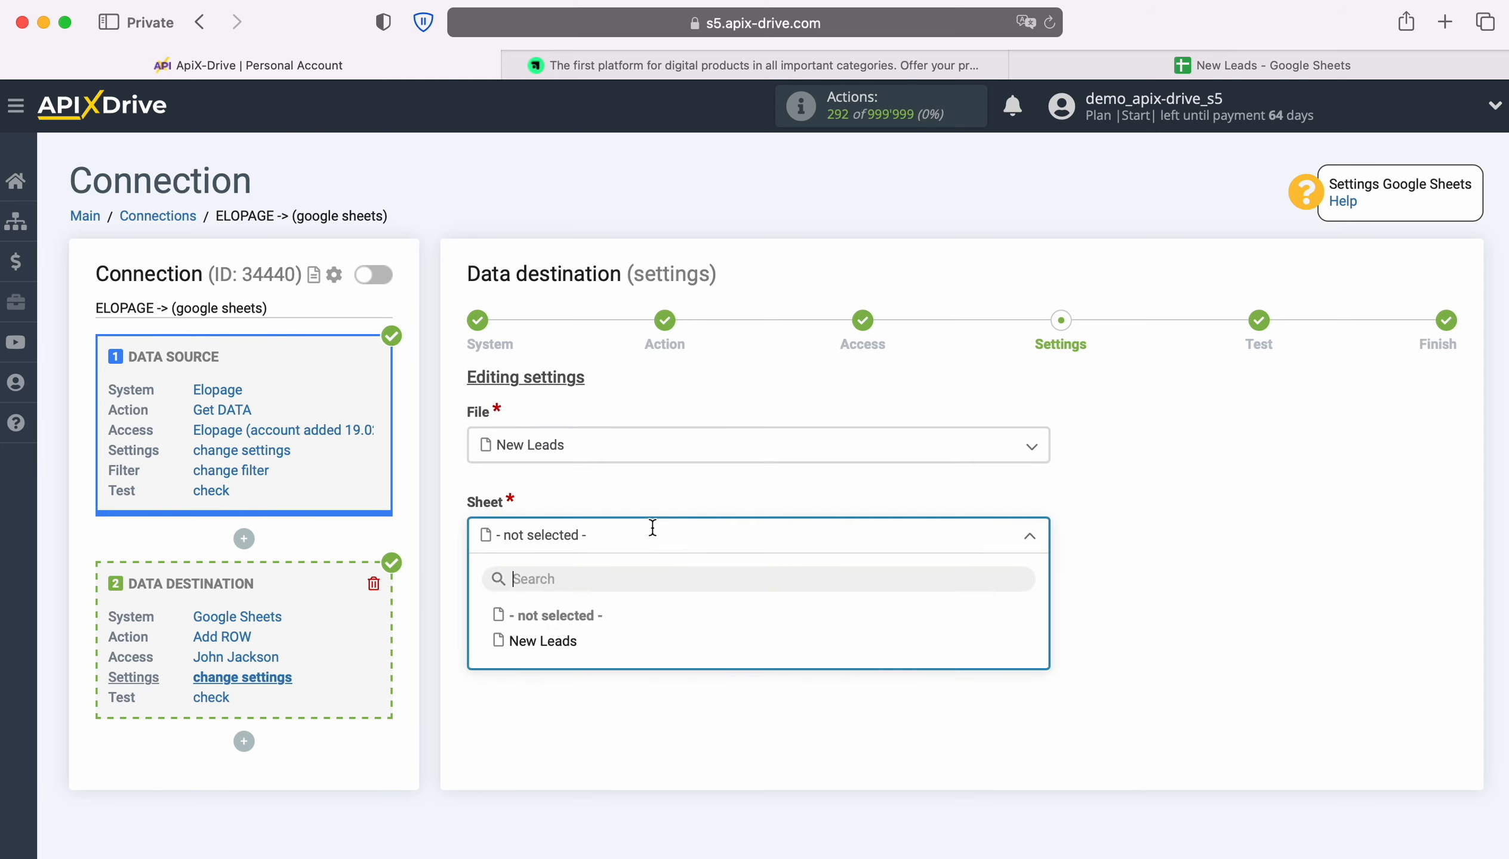
click(577, 640)
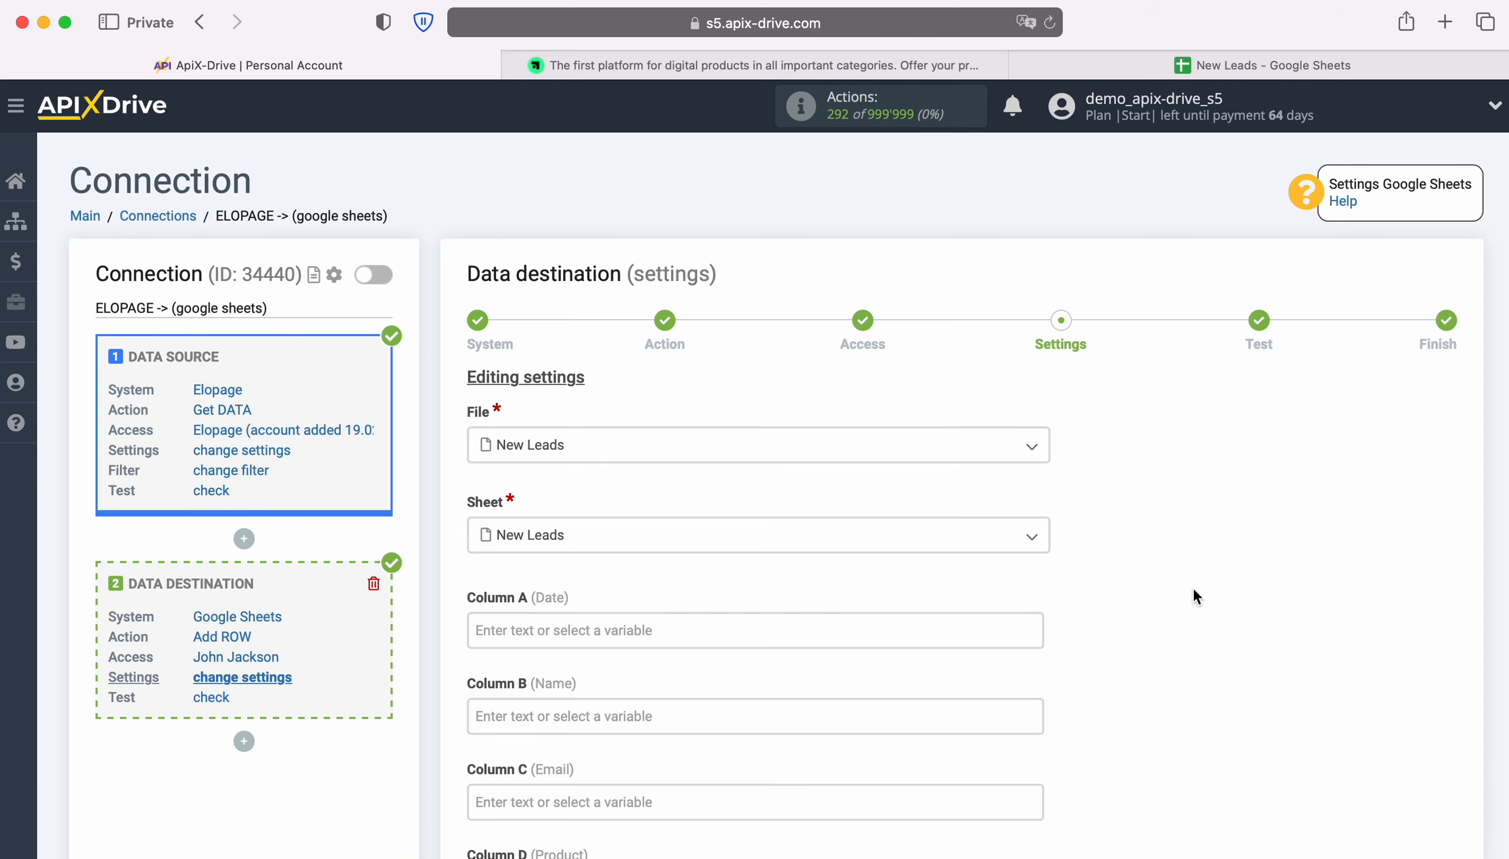
Map Column A to the Elopage created_at date
scroll(1192, 593, down, 2)
scroll(1192, 597, down, 1)
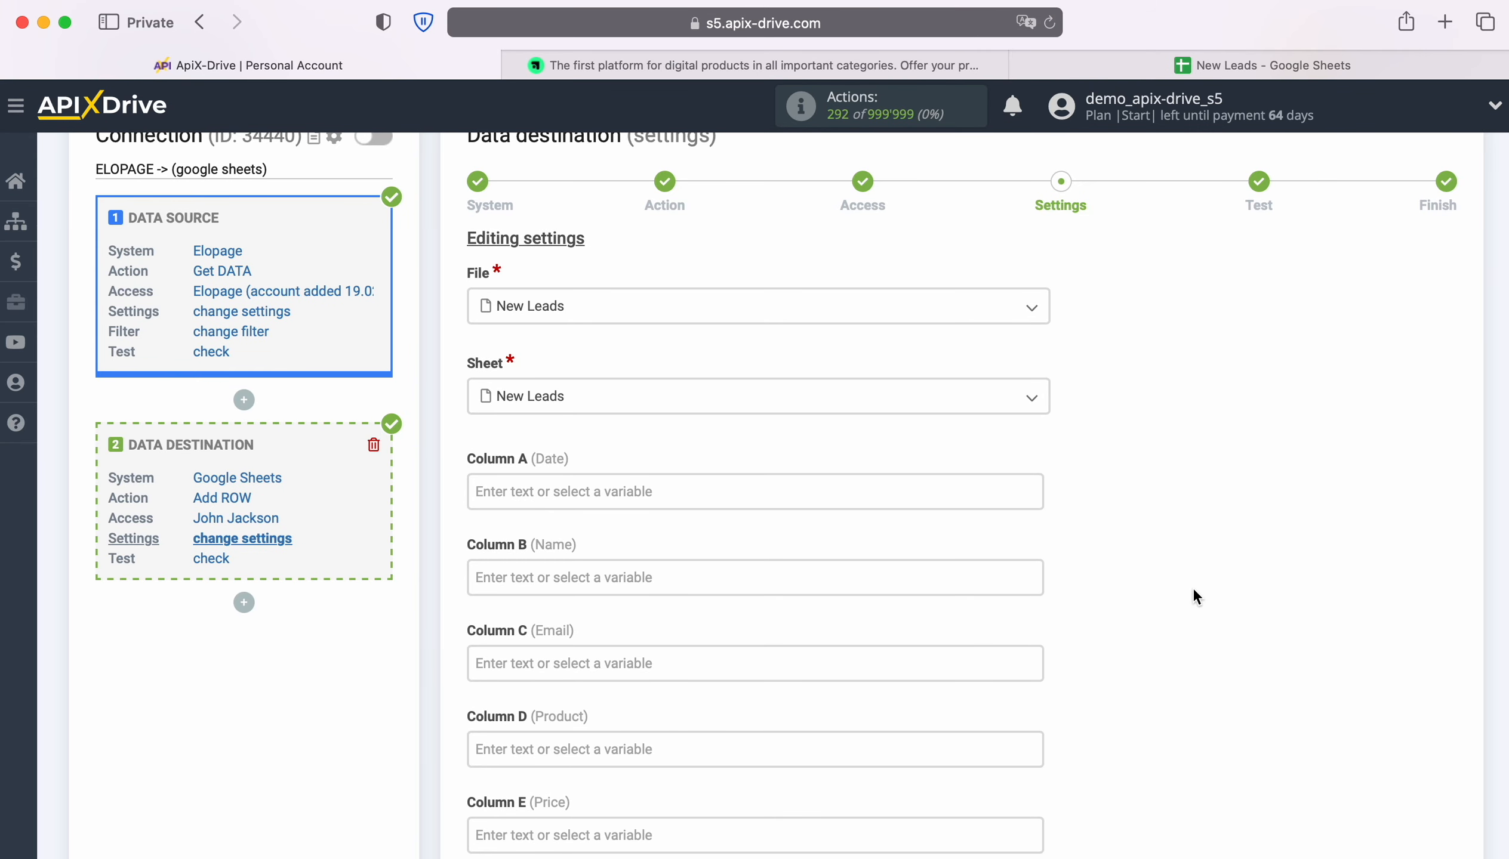
click(661, 494)
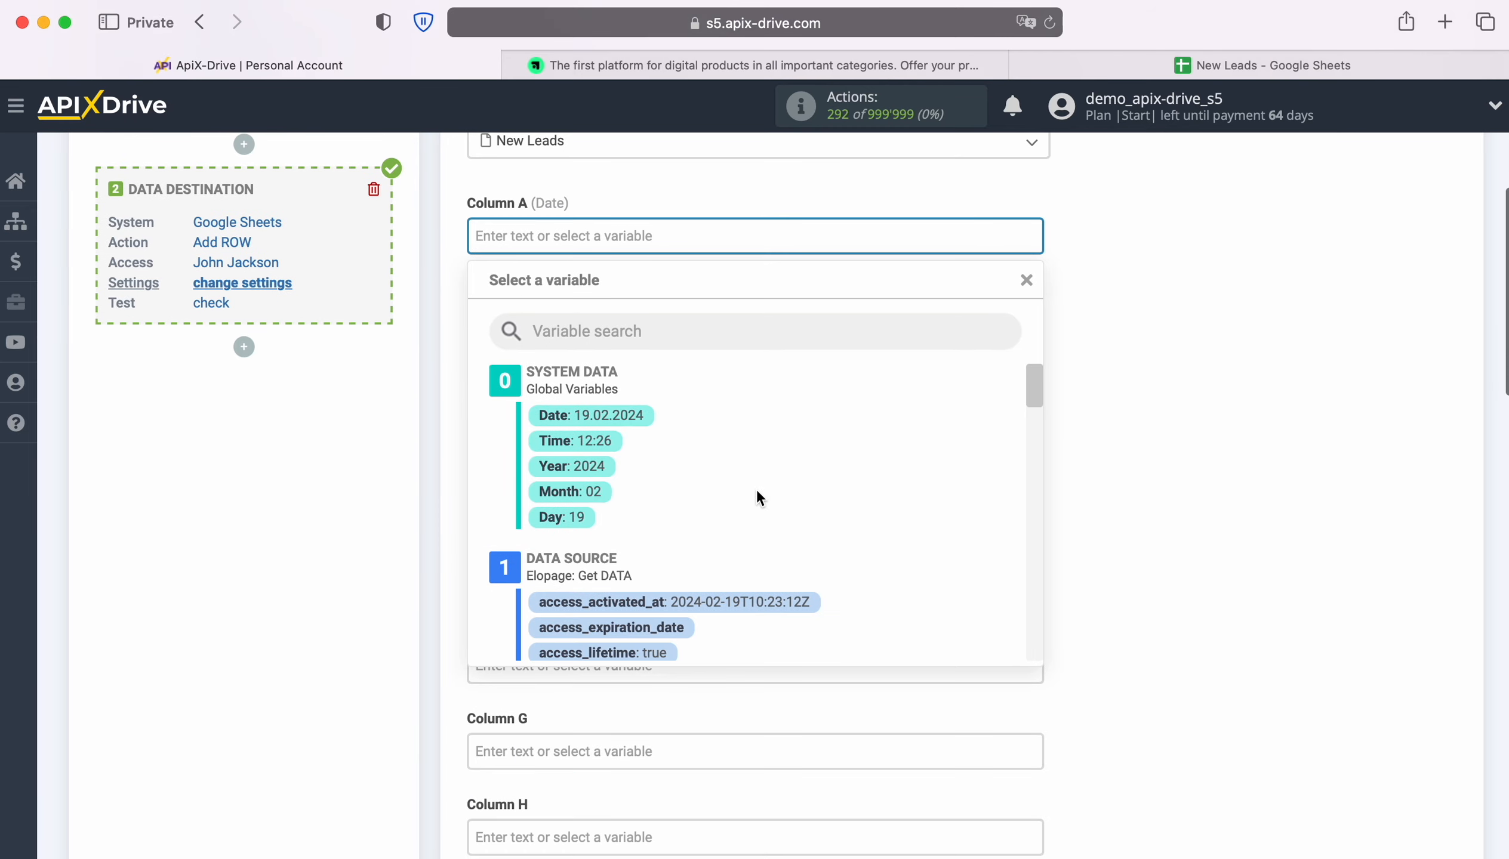
scroll(972, 510, down, 5)
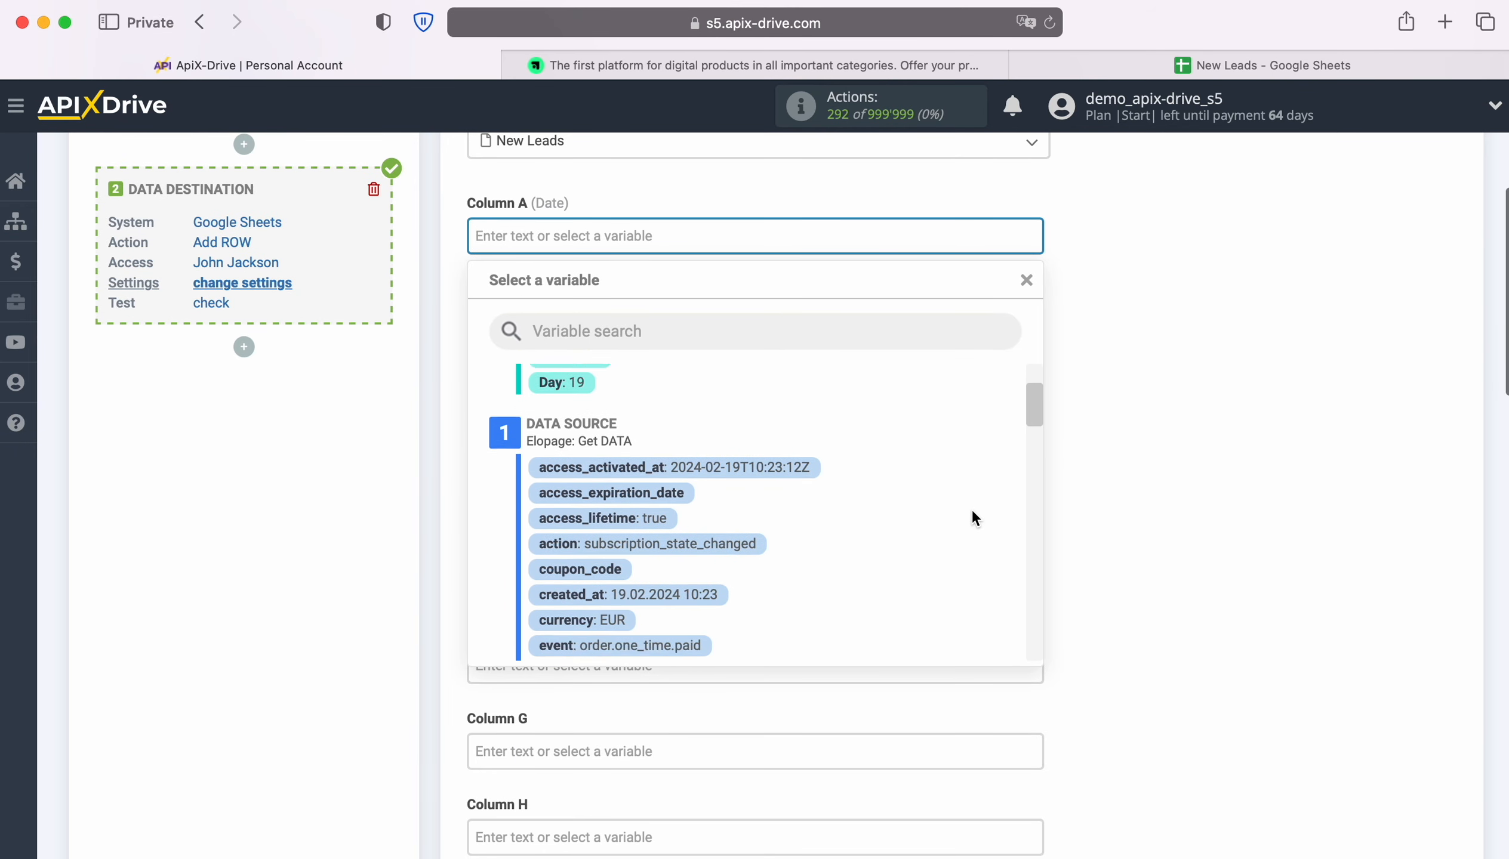
click(667, 509)
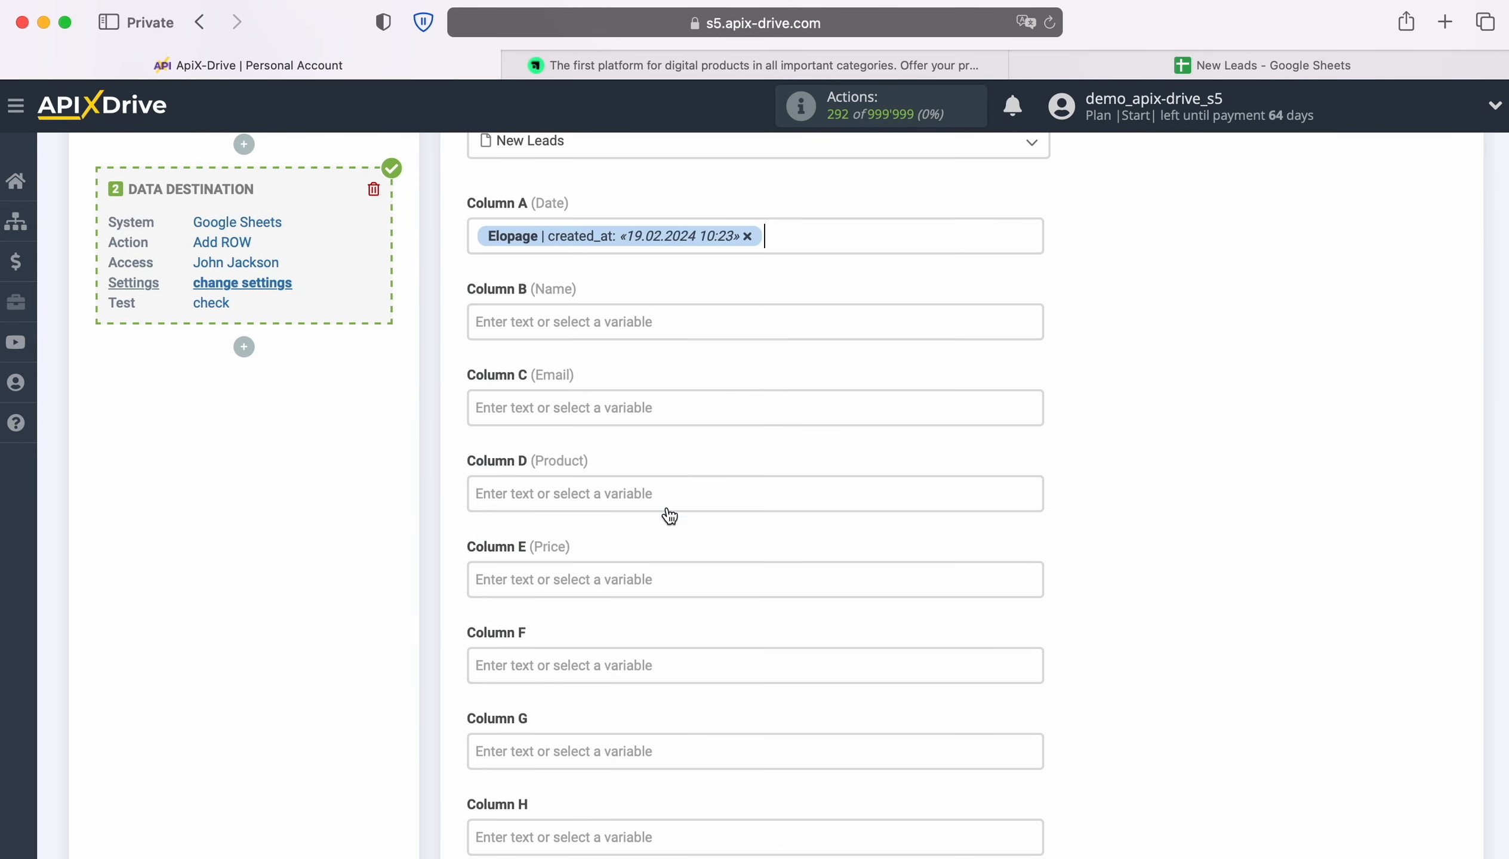
Fill Column B with payer_first_name followed by payer_last_name
click(632, 336)
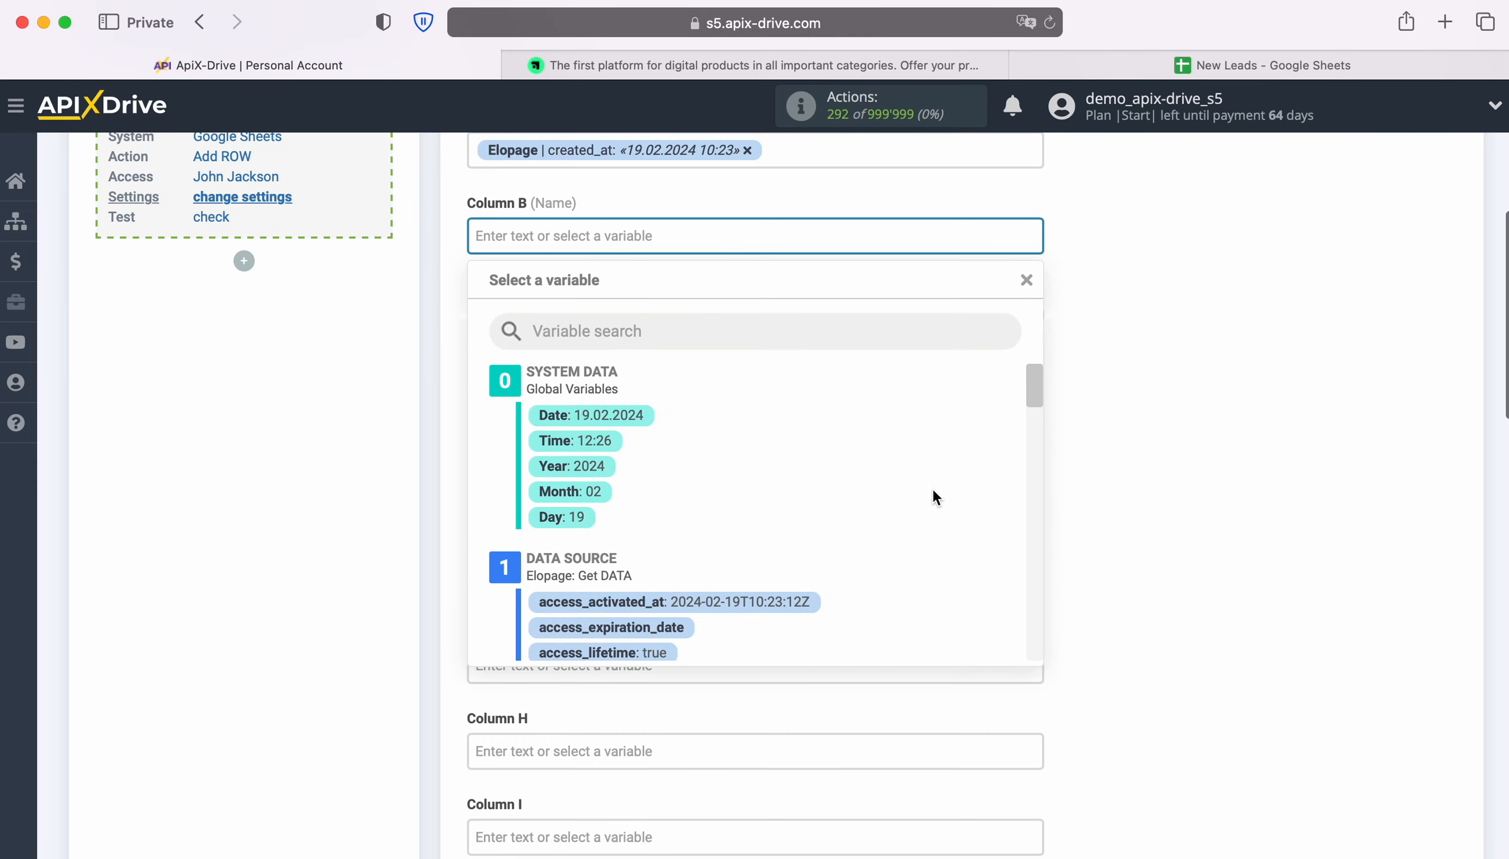
scroll(939, 486, down, 3)
scroll(942, 495, down, 5)
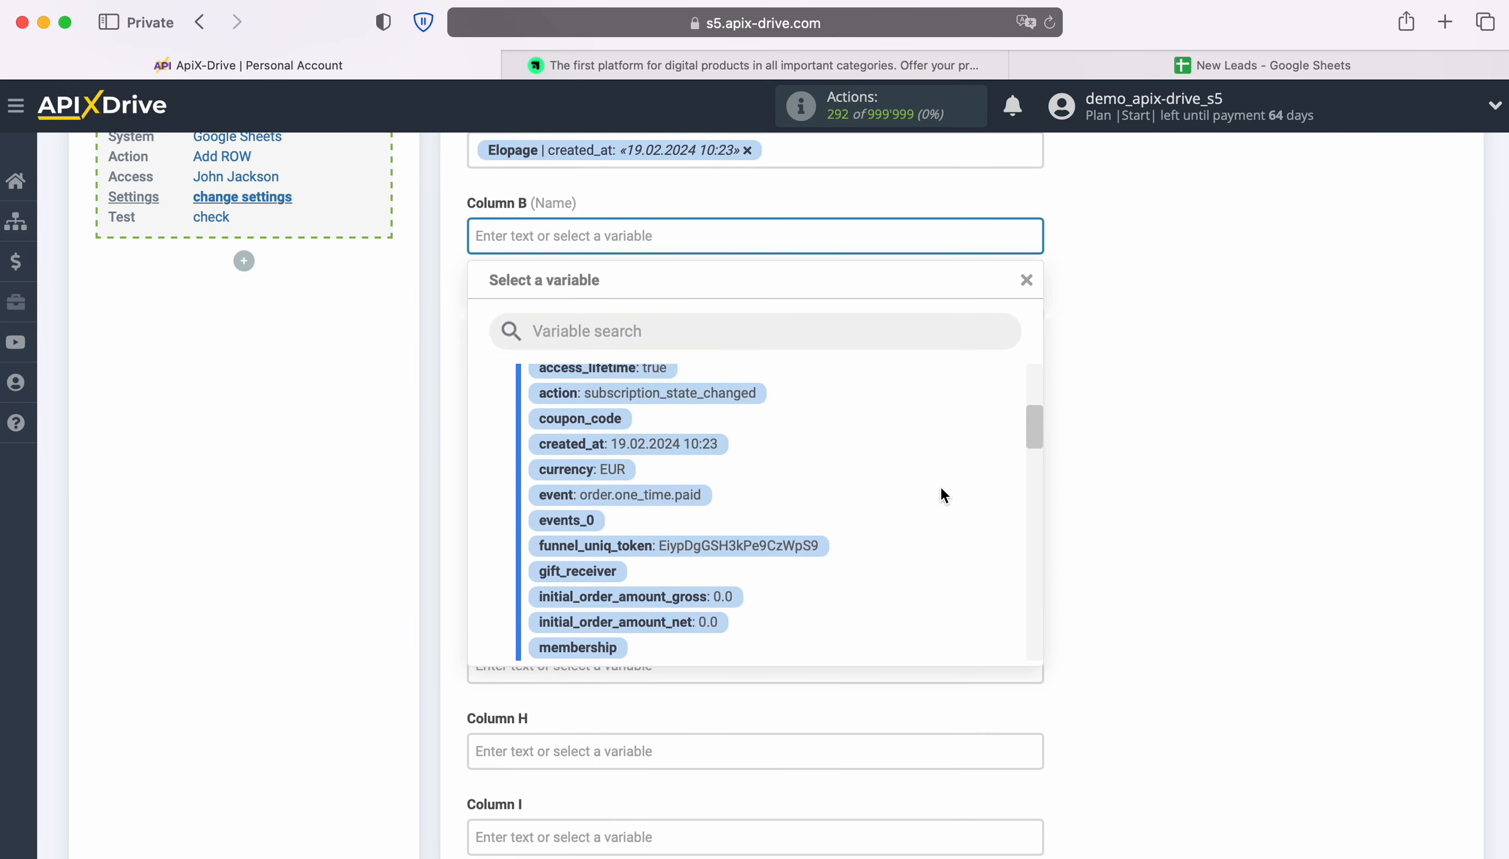
scroll(941, 488, down, 4)
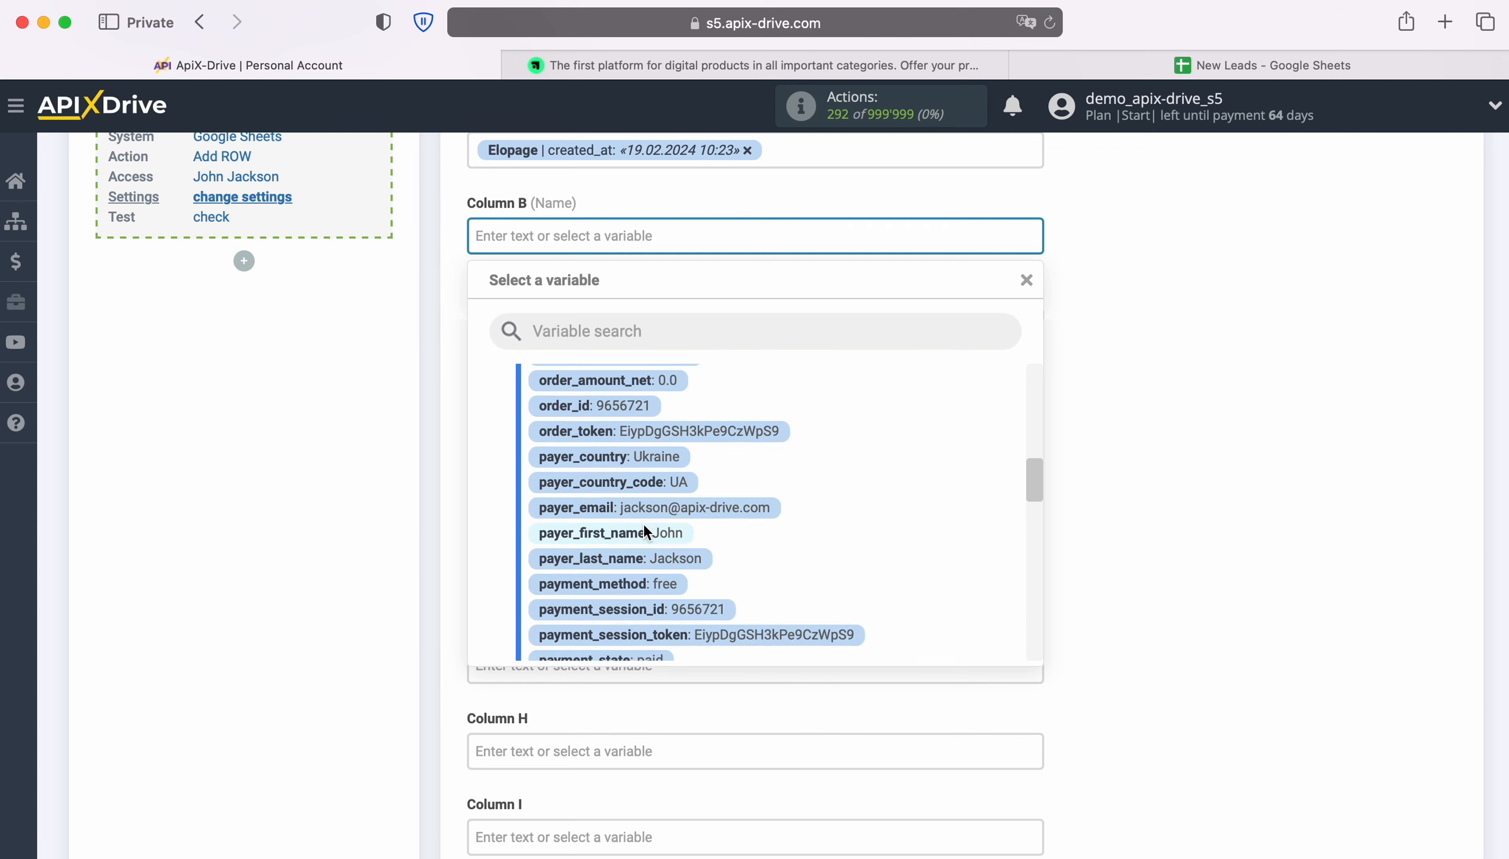
click(643, 534)
click(770, 236)
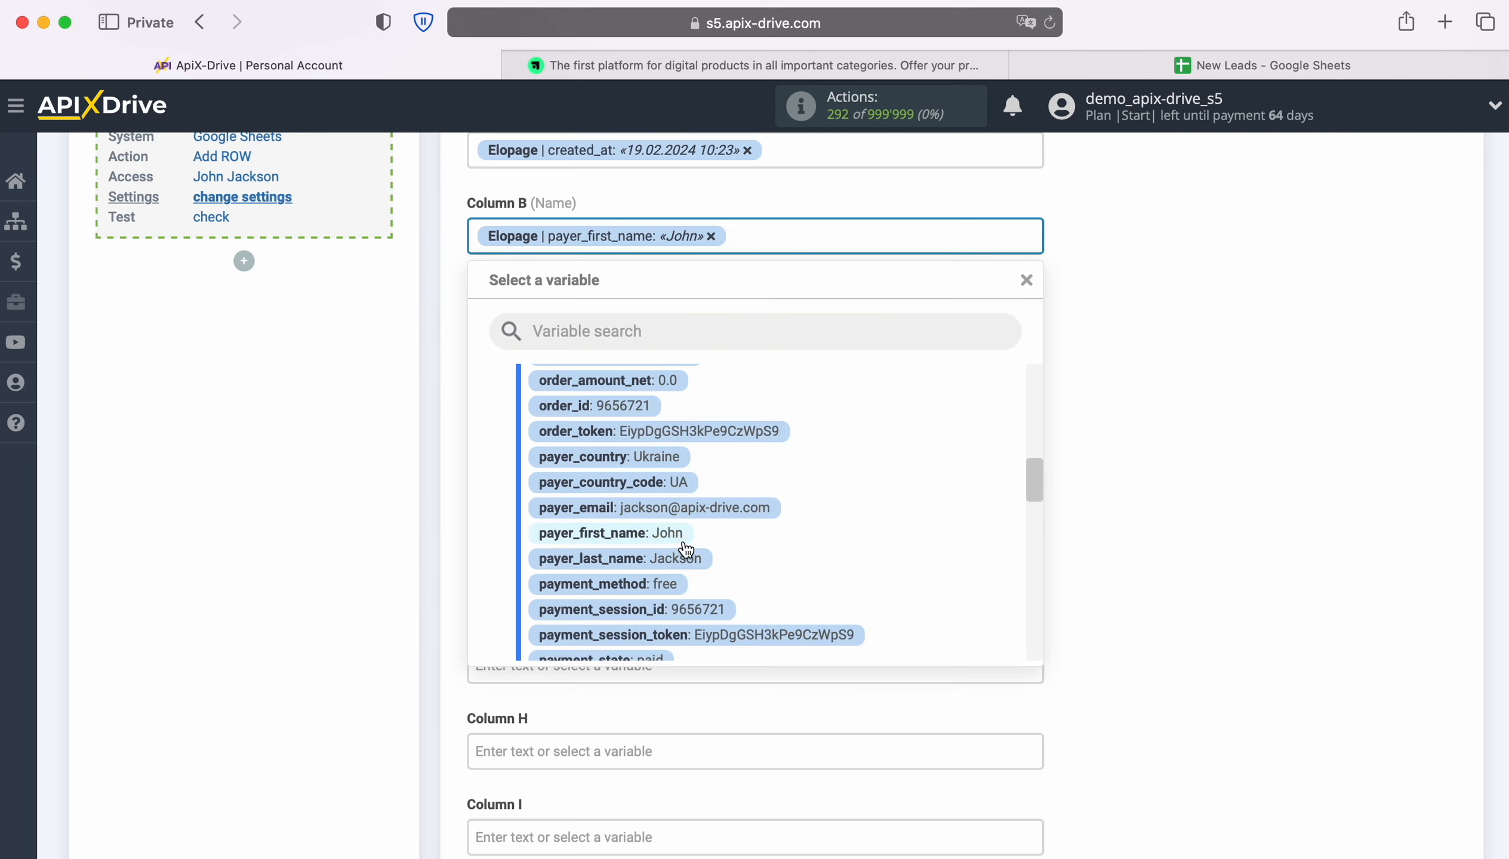
click(686, 554)
Map Column C to payer_email
click(613, 322)
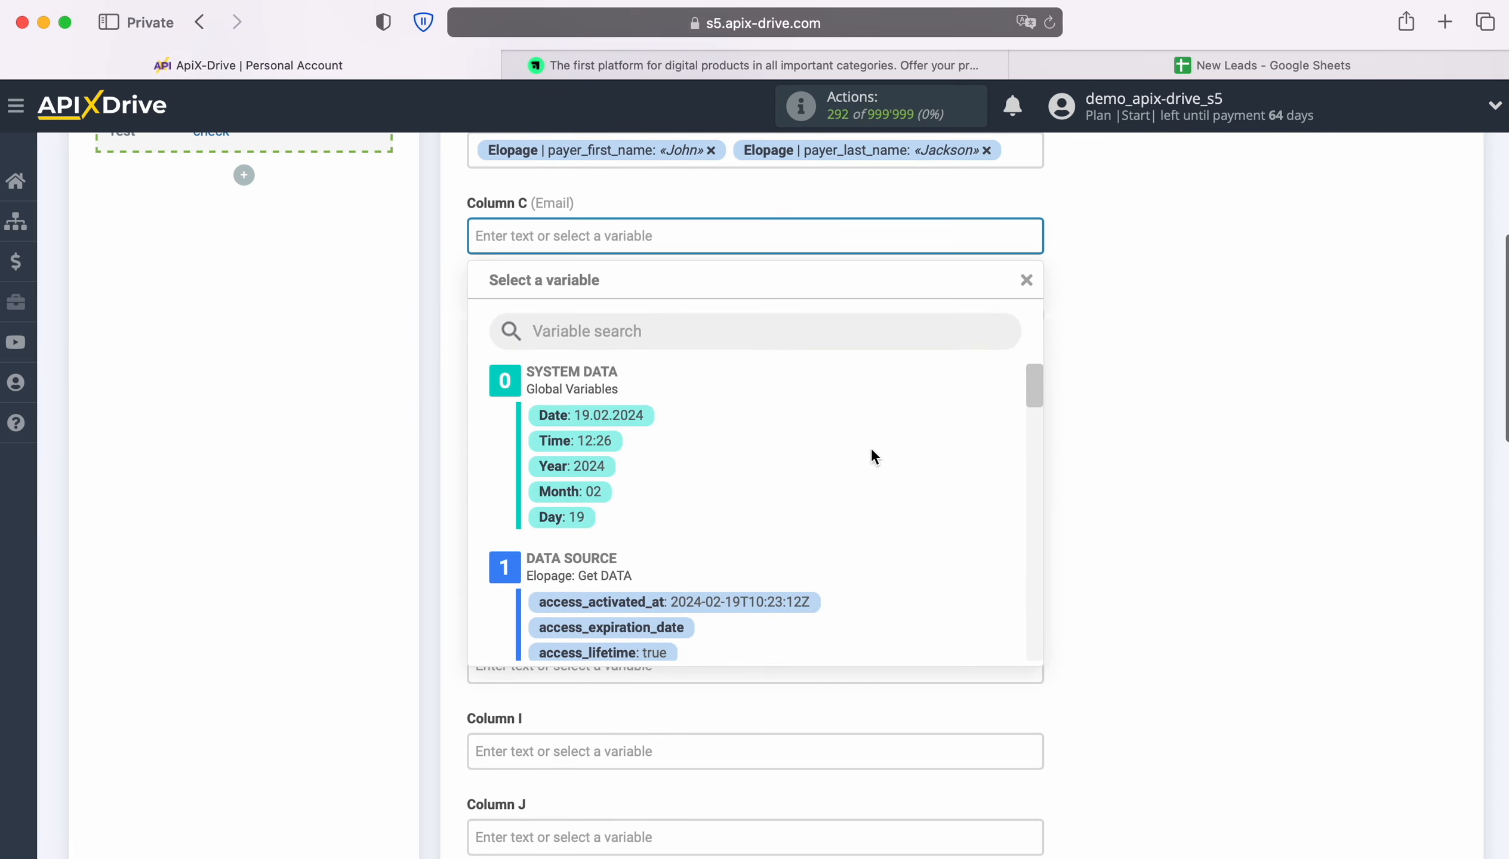
scroll(925, 453, down, 3)
scroll(937, 433, down, 5)
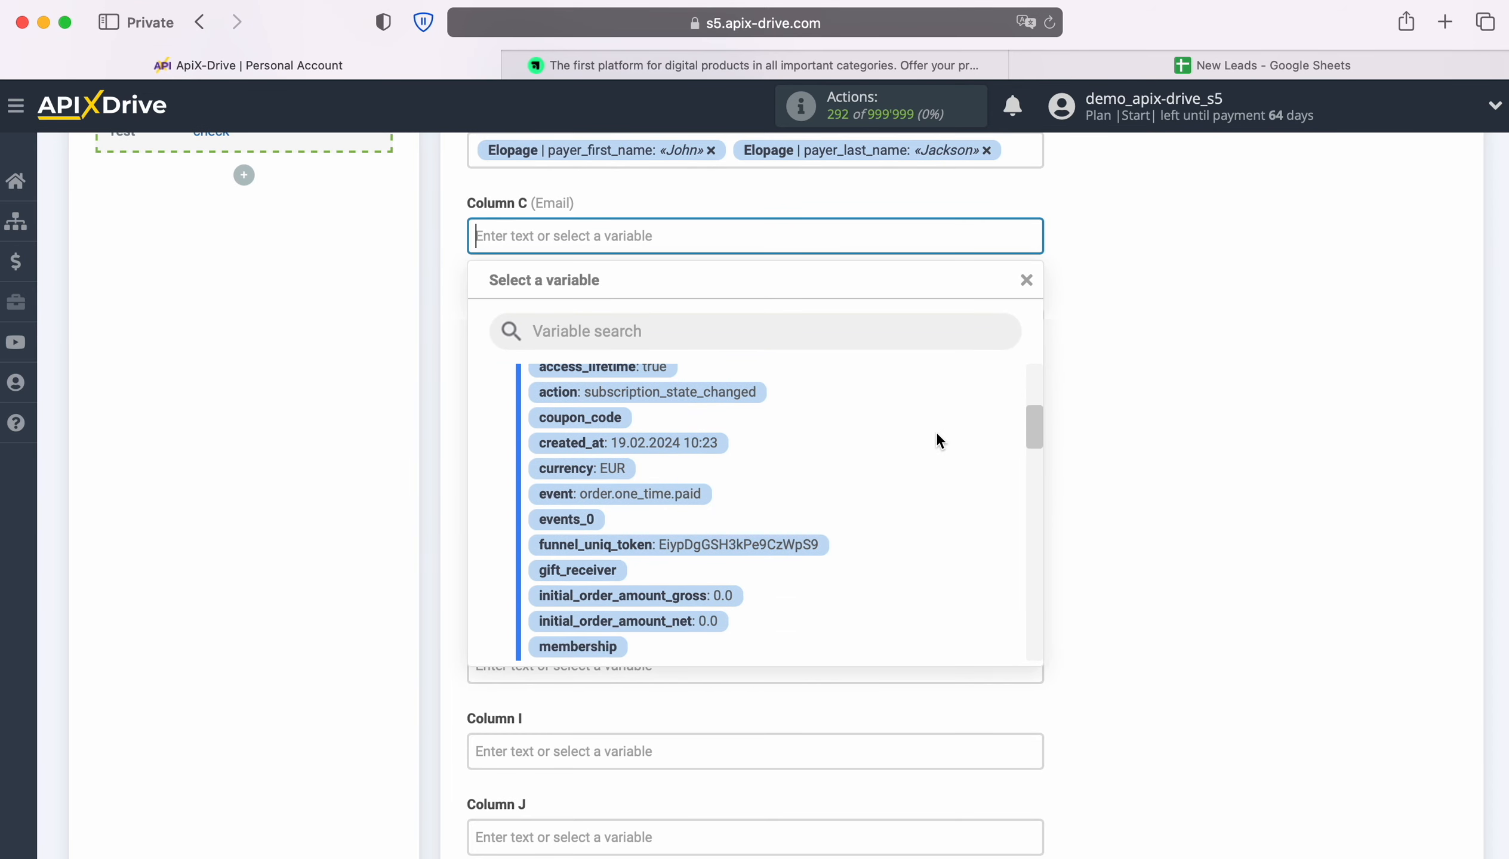
scroll(937, 434, down, 5)
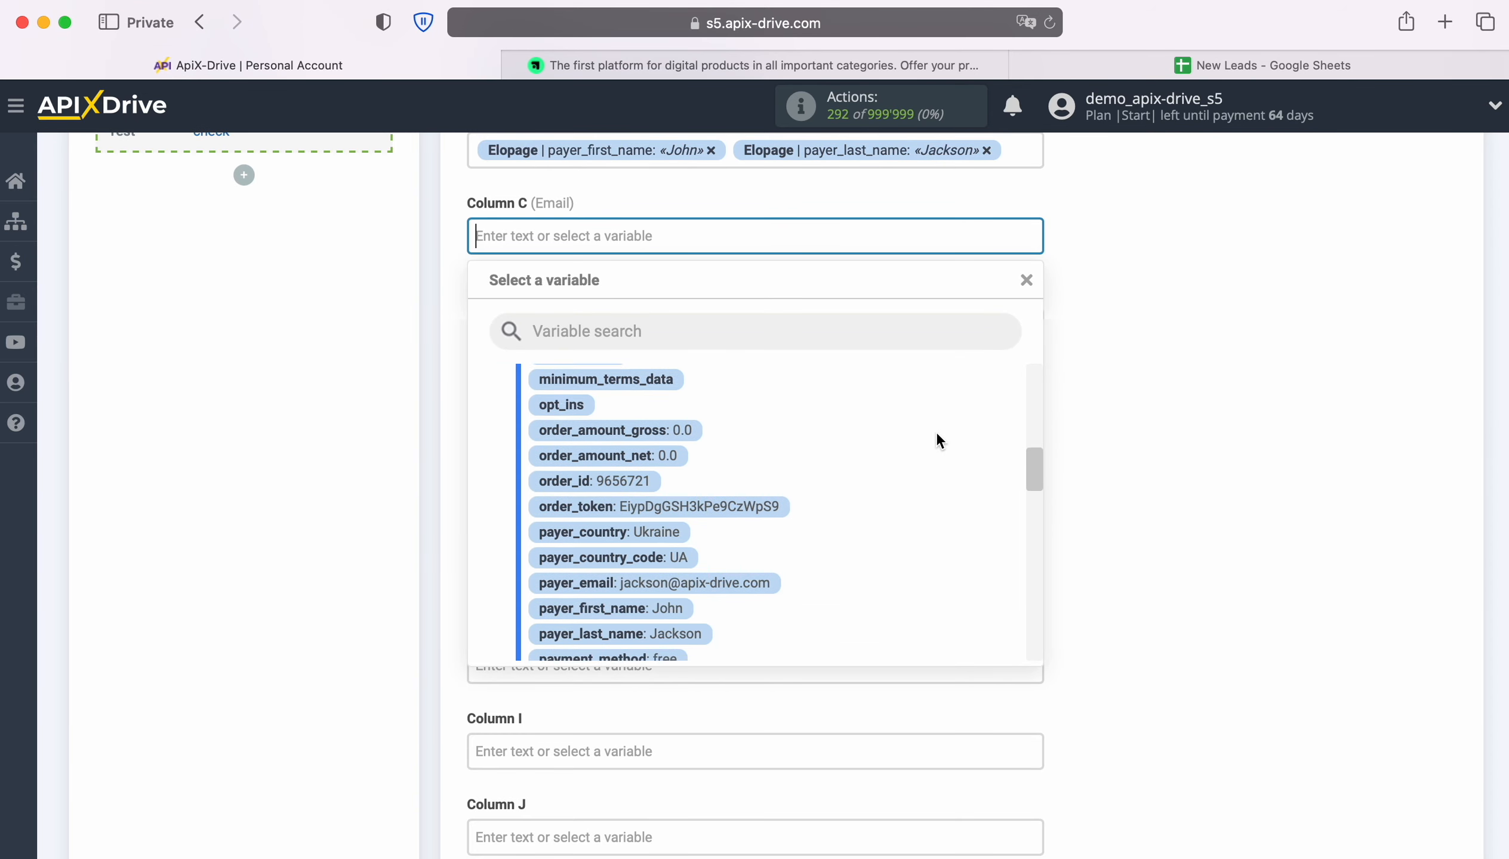
click(724, 507)
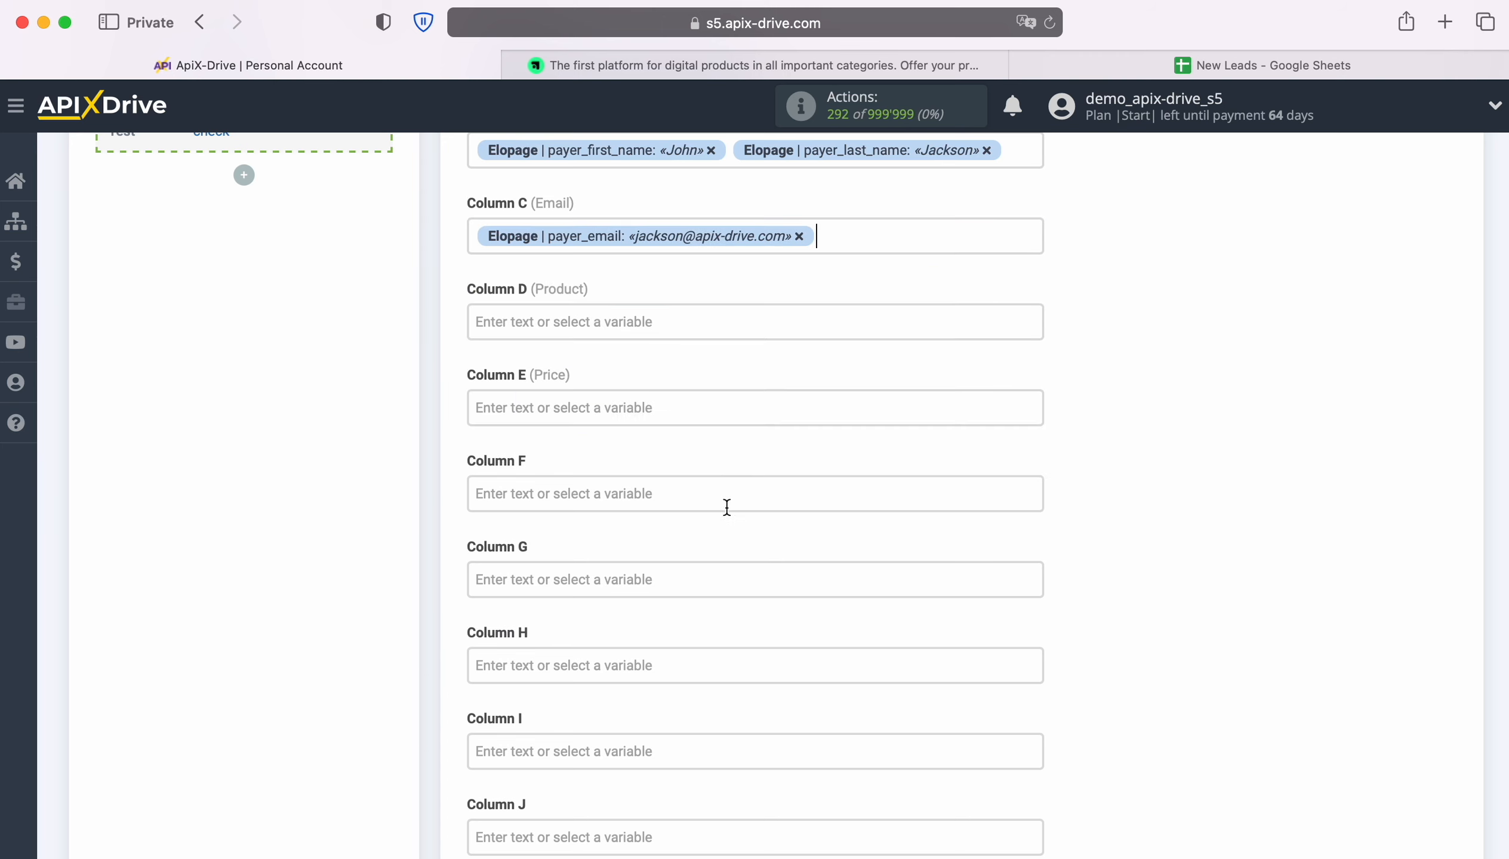
Map Column D to product_name
click(646, 324)
scroll(938, 526, down, 6)
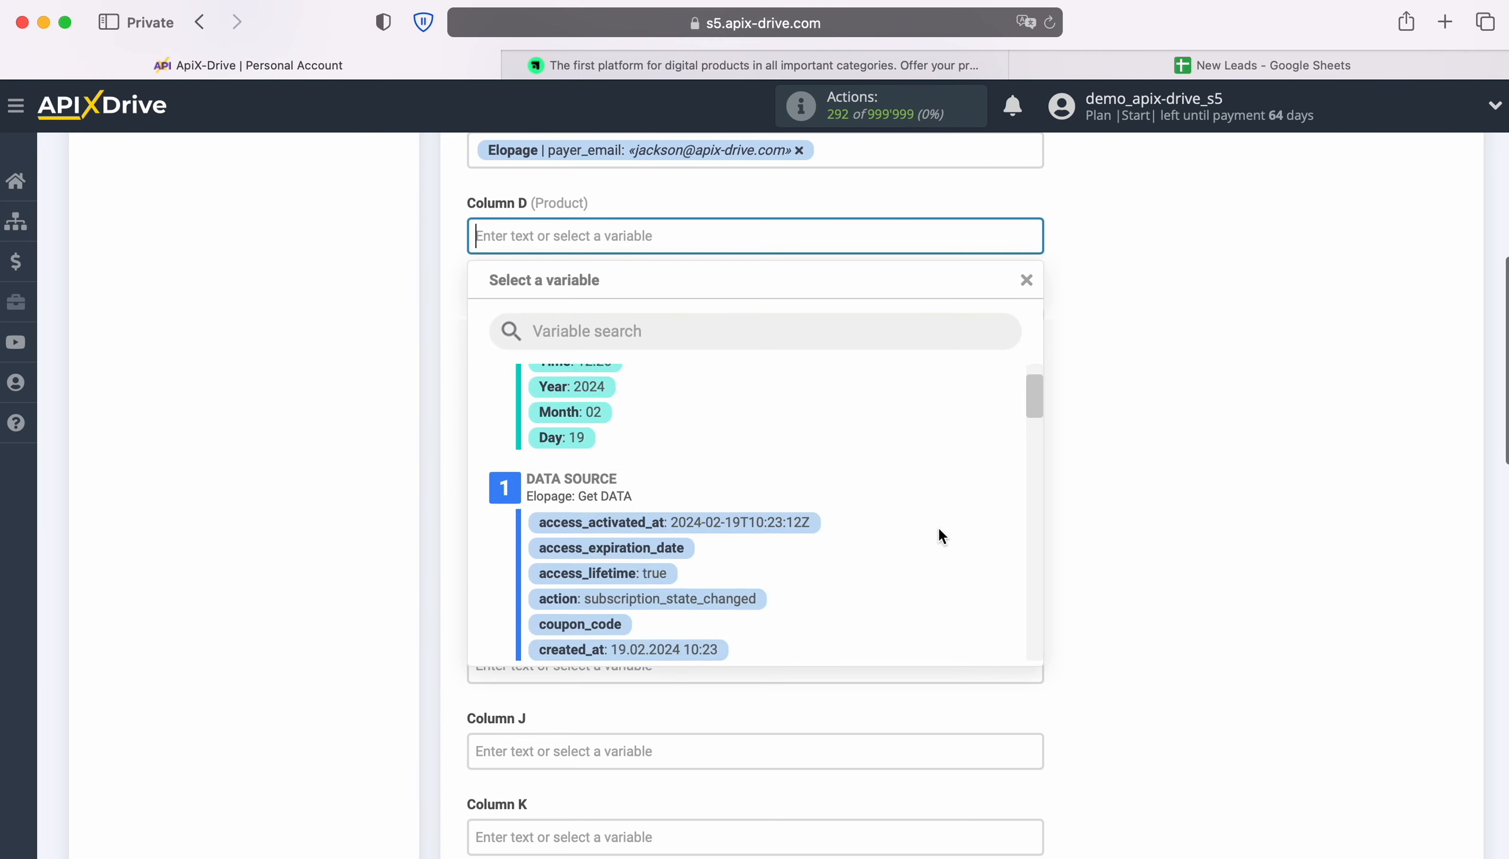
scroll(943, 534, down, 5)
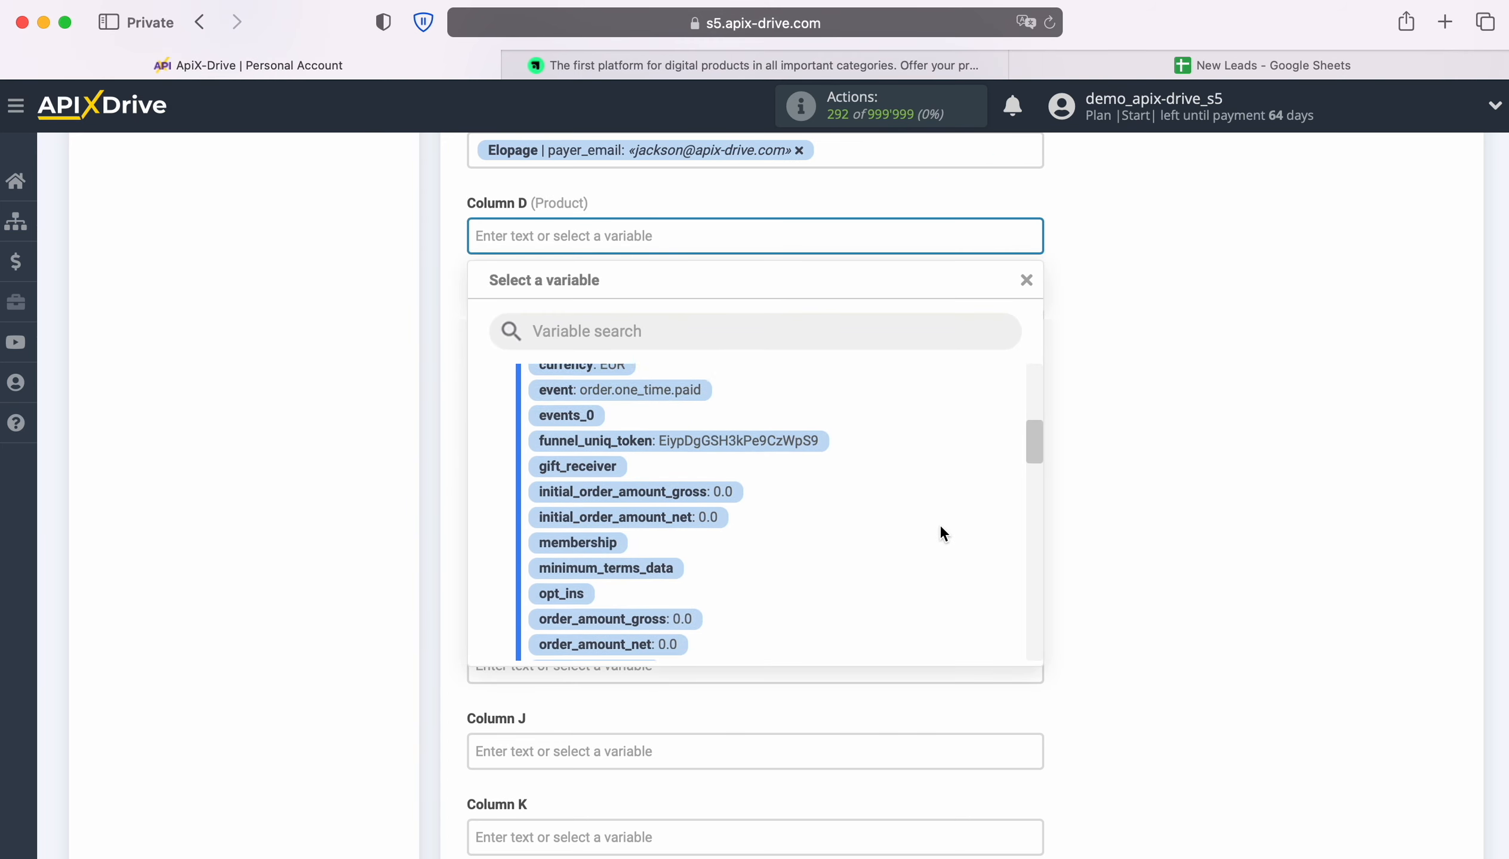
scroll(941, 527, down, 4)
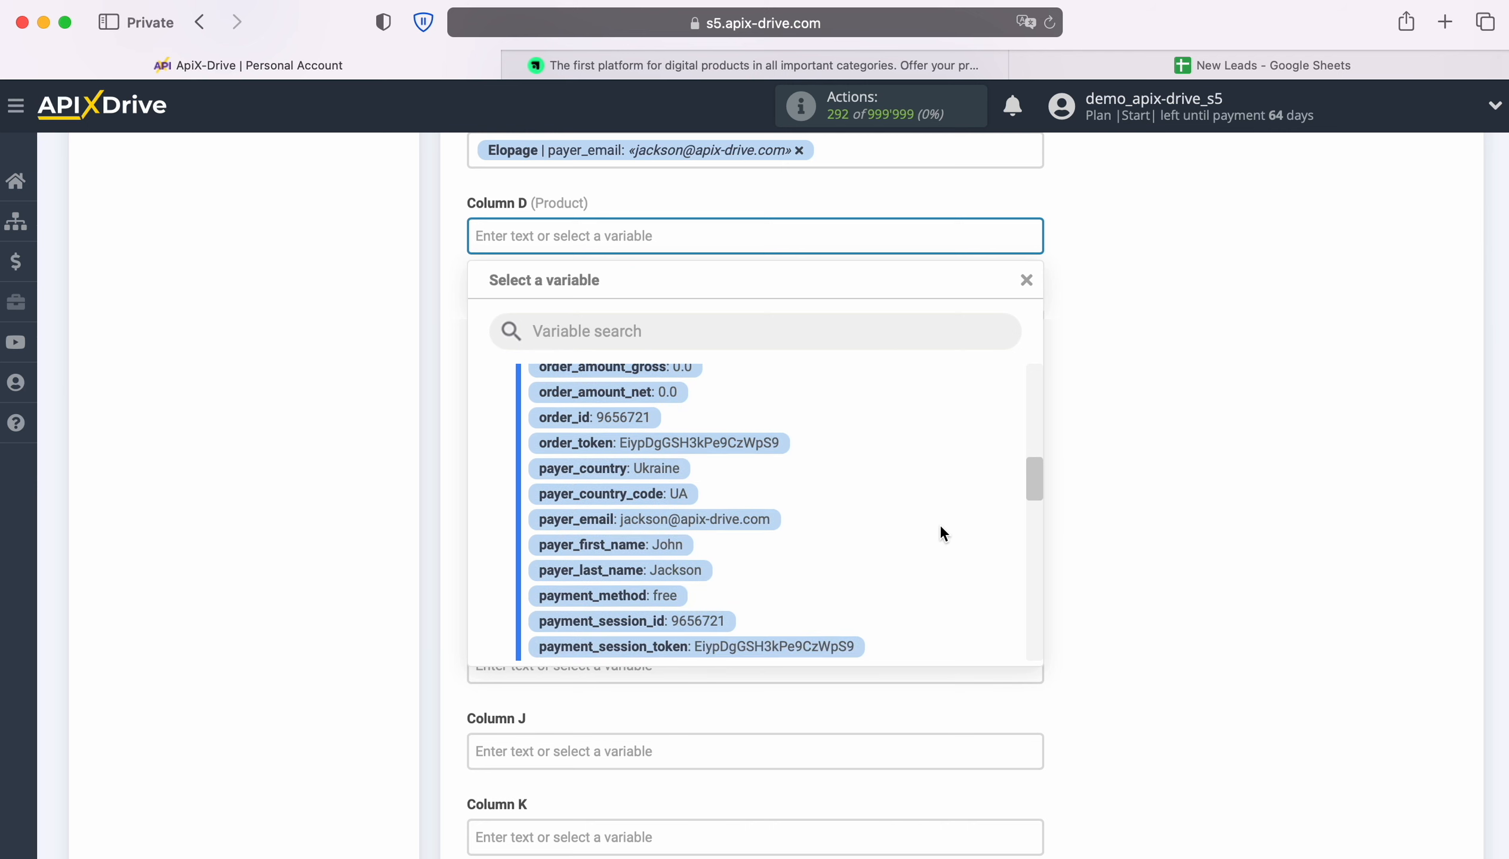
scroll(941, 526, down, 4)
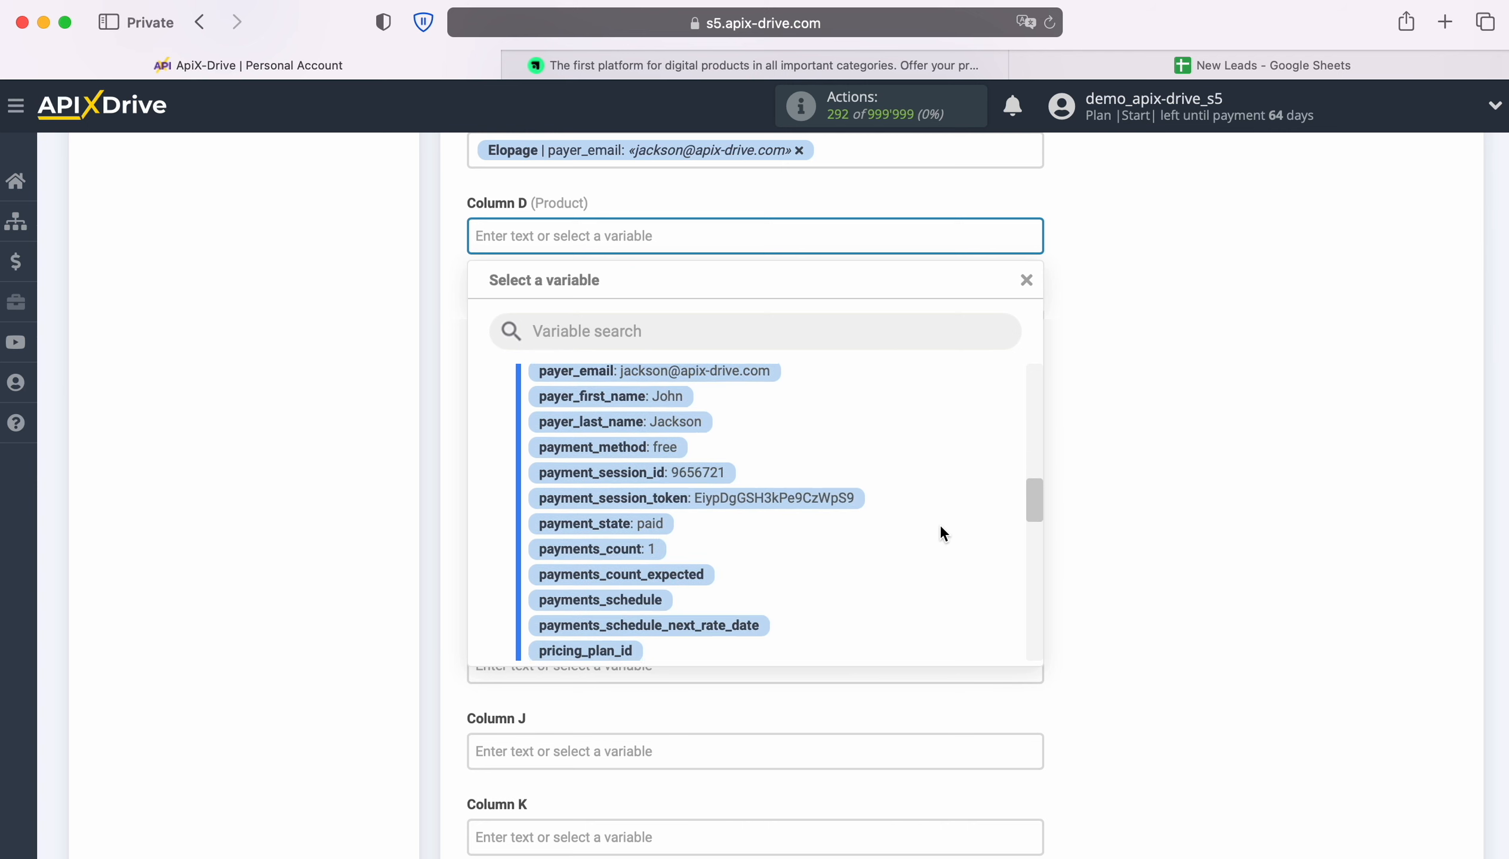
scroll(939, 525, down, 3)
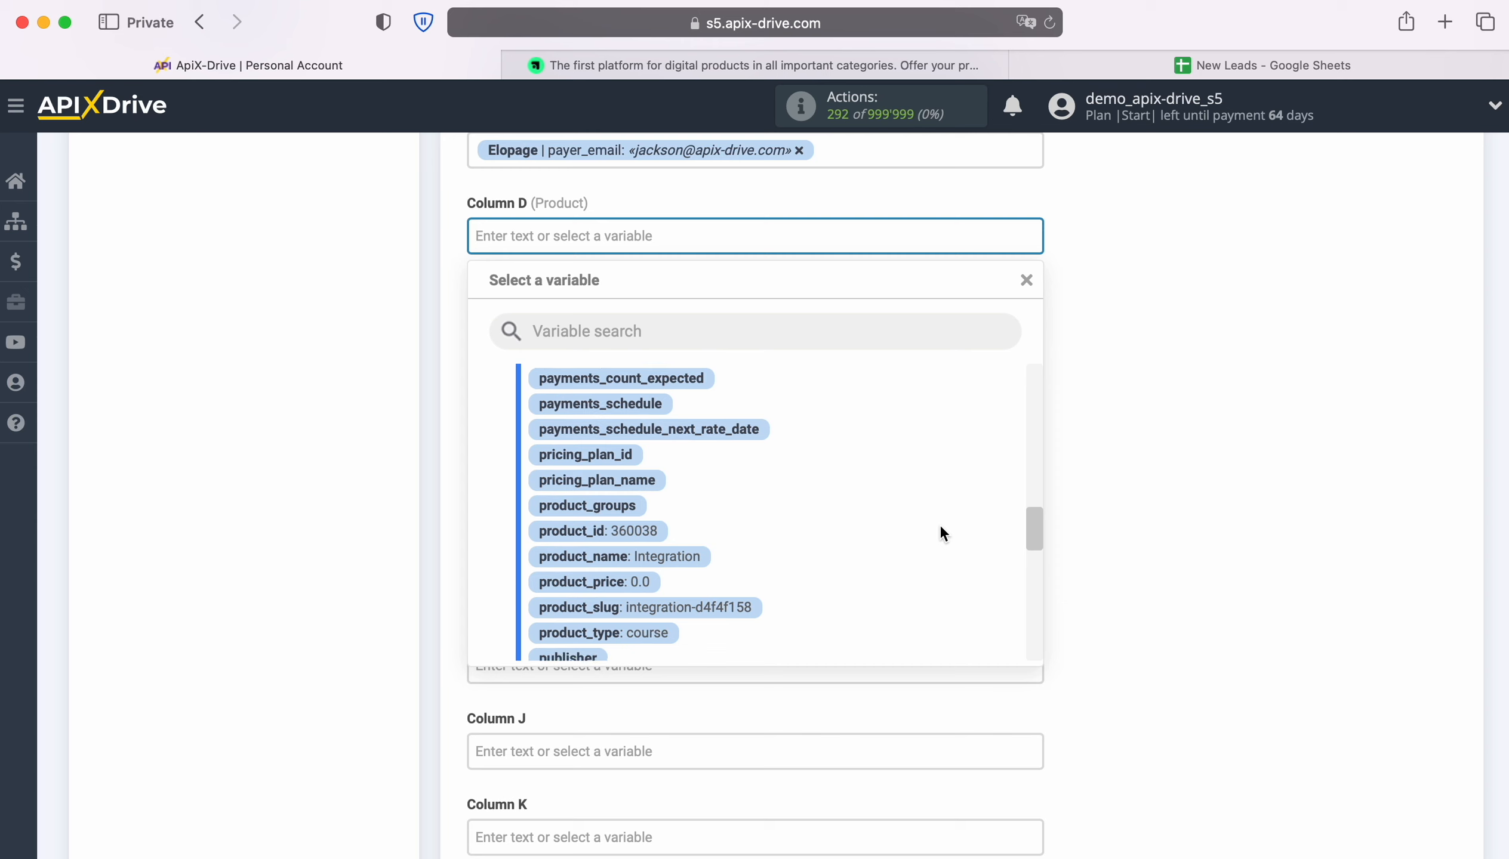
click(675, 530)
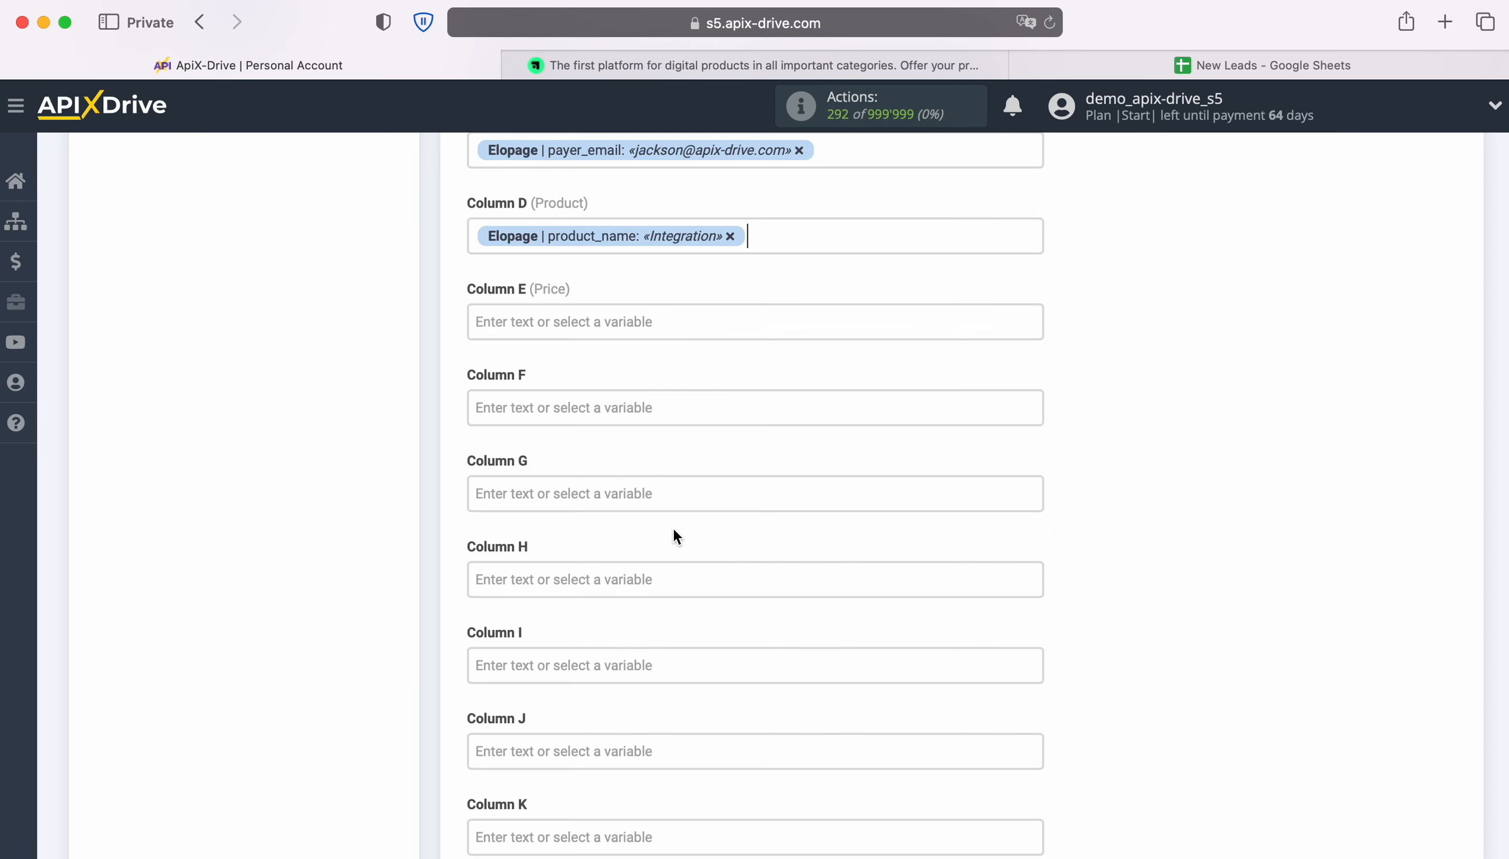
Map Column E to product_price
click(598, 323)
scroll(599, 324, down, 2)
scroll(923, 533, down, 5)
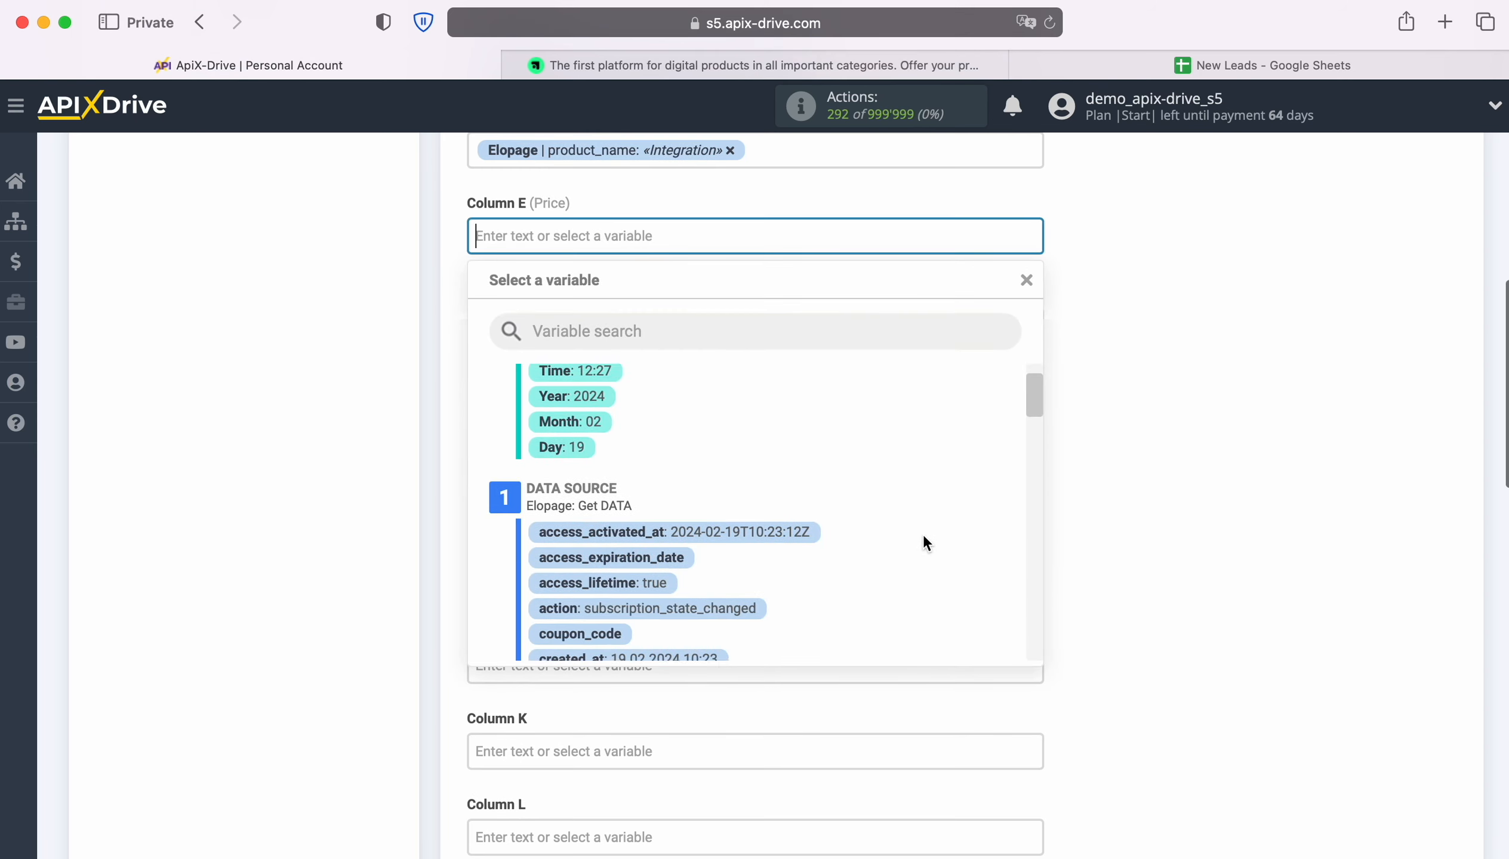
scroll(923, 536, down, 6)
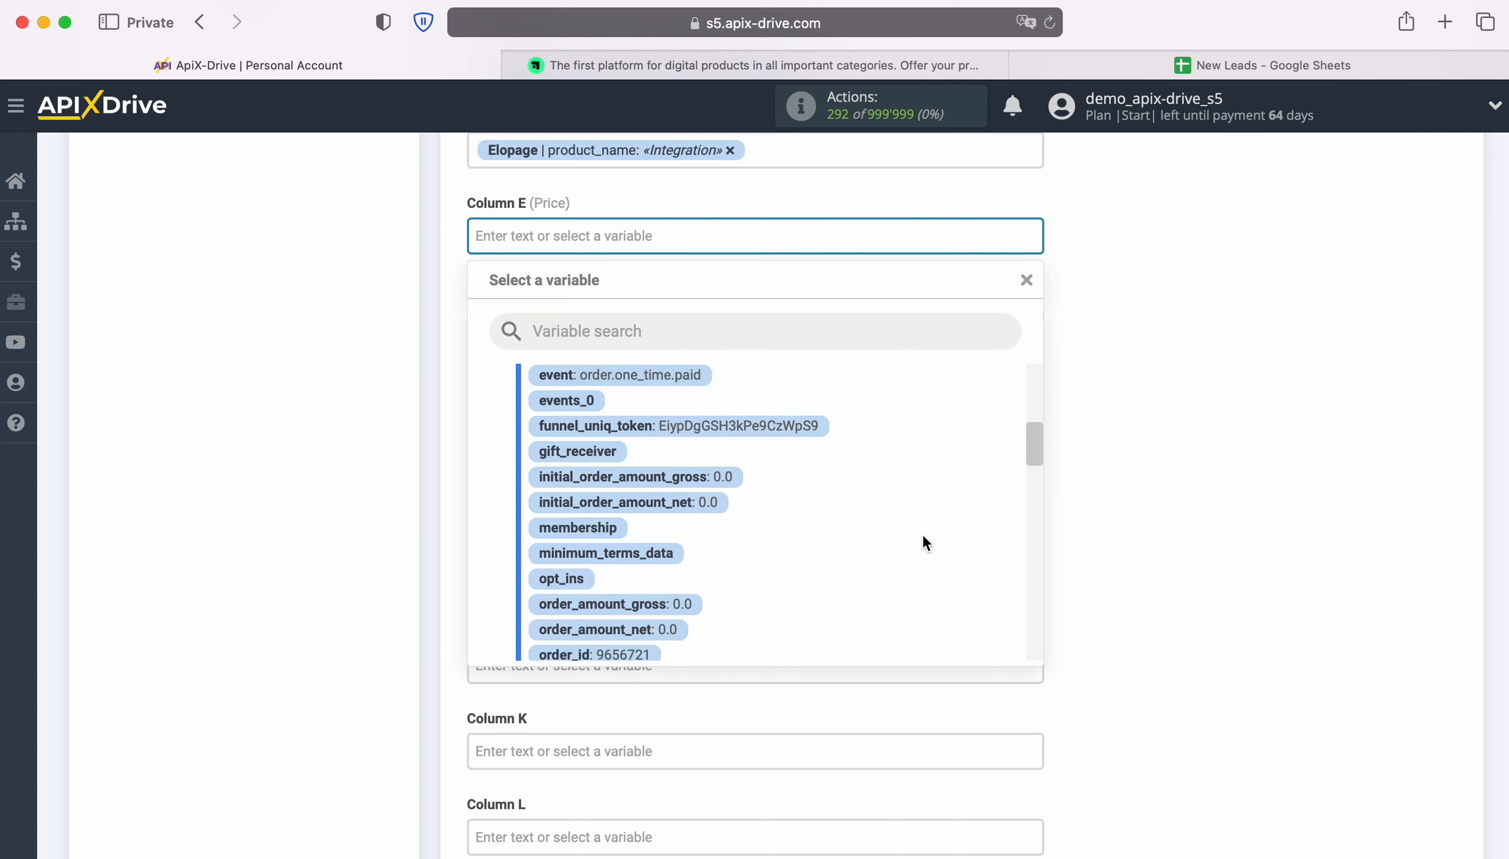
scroll(923, 537, down, 6)
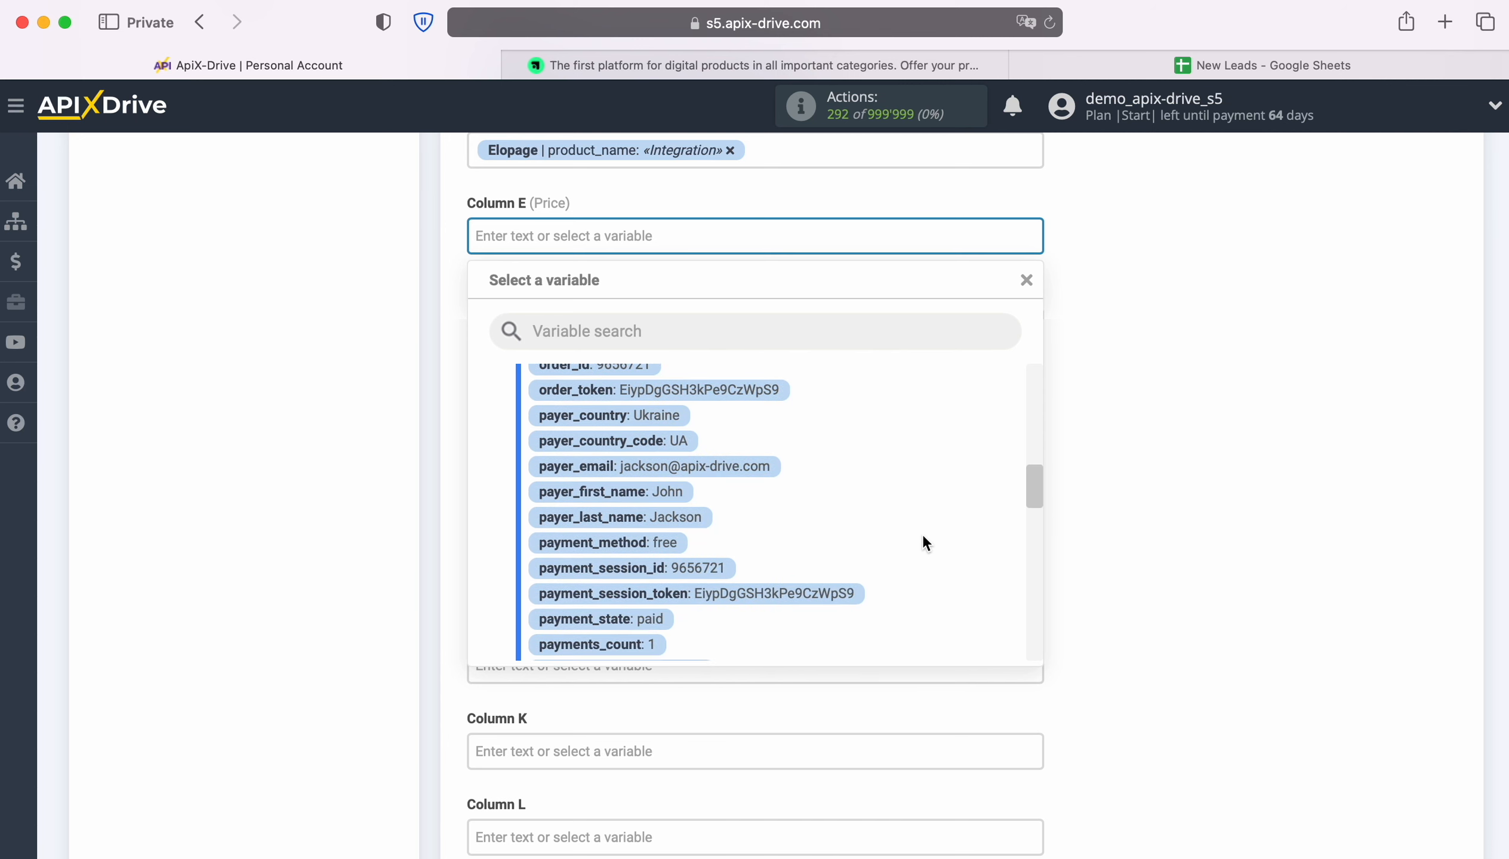
scroll(923, 536, down, 4)
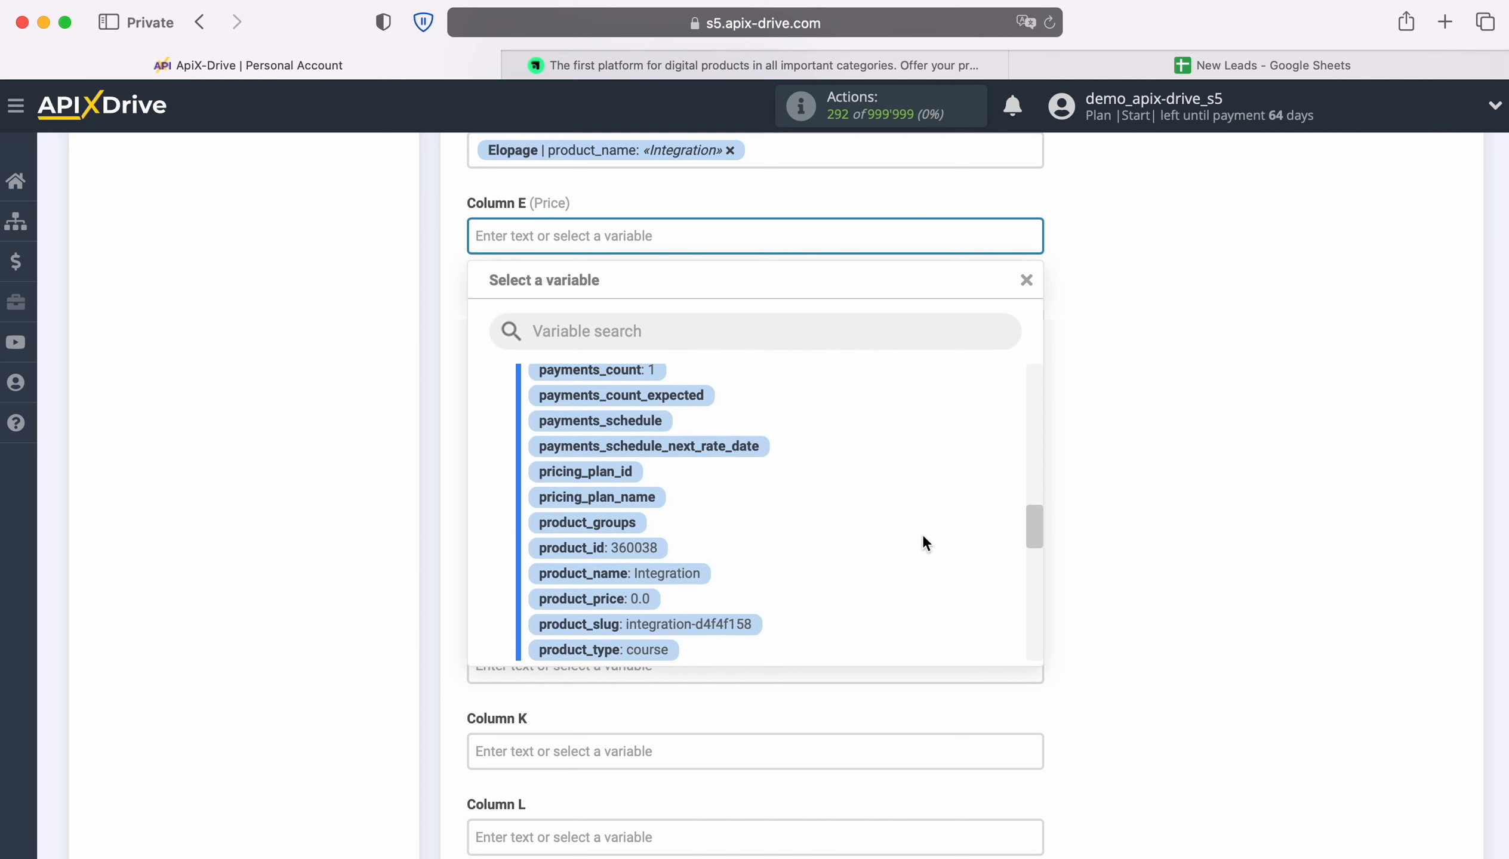
click(635, 545)
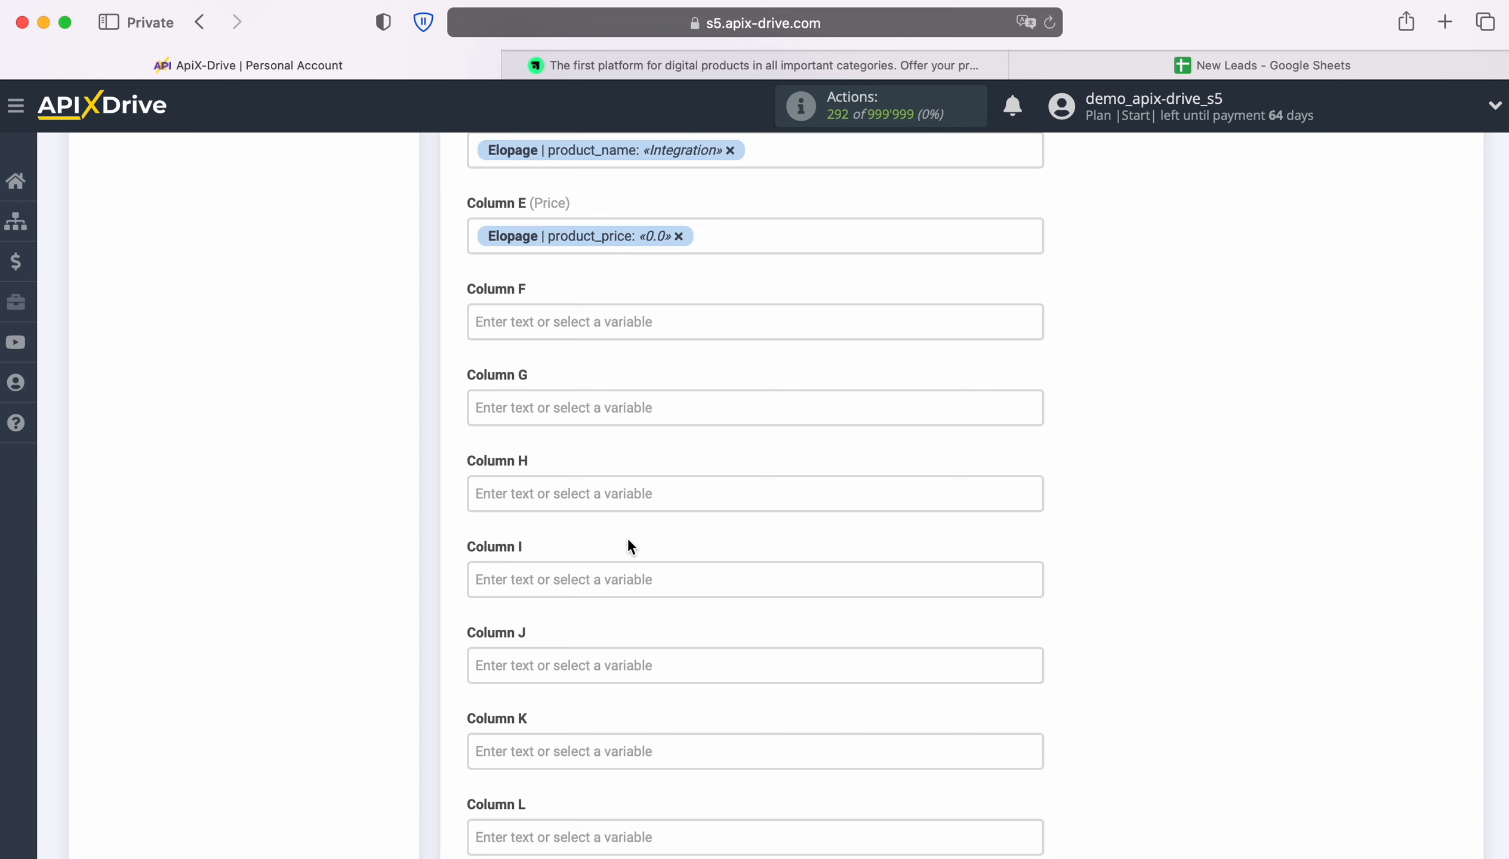
Enter the fixed text 'New Order from Elopage' in Column F
click(548, 324)
text(Ne)
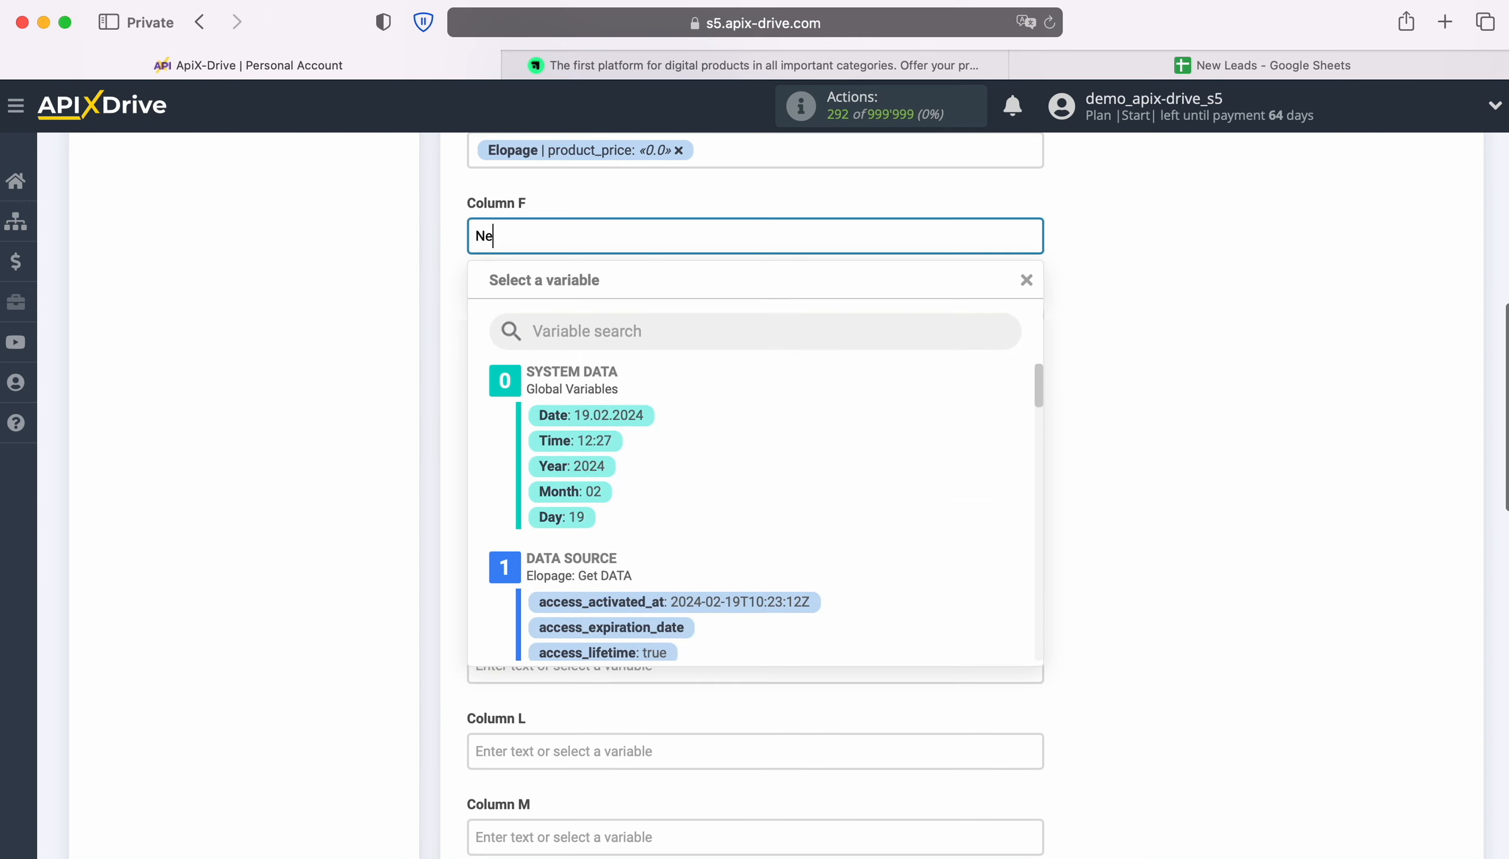
text(w Order from)
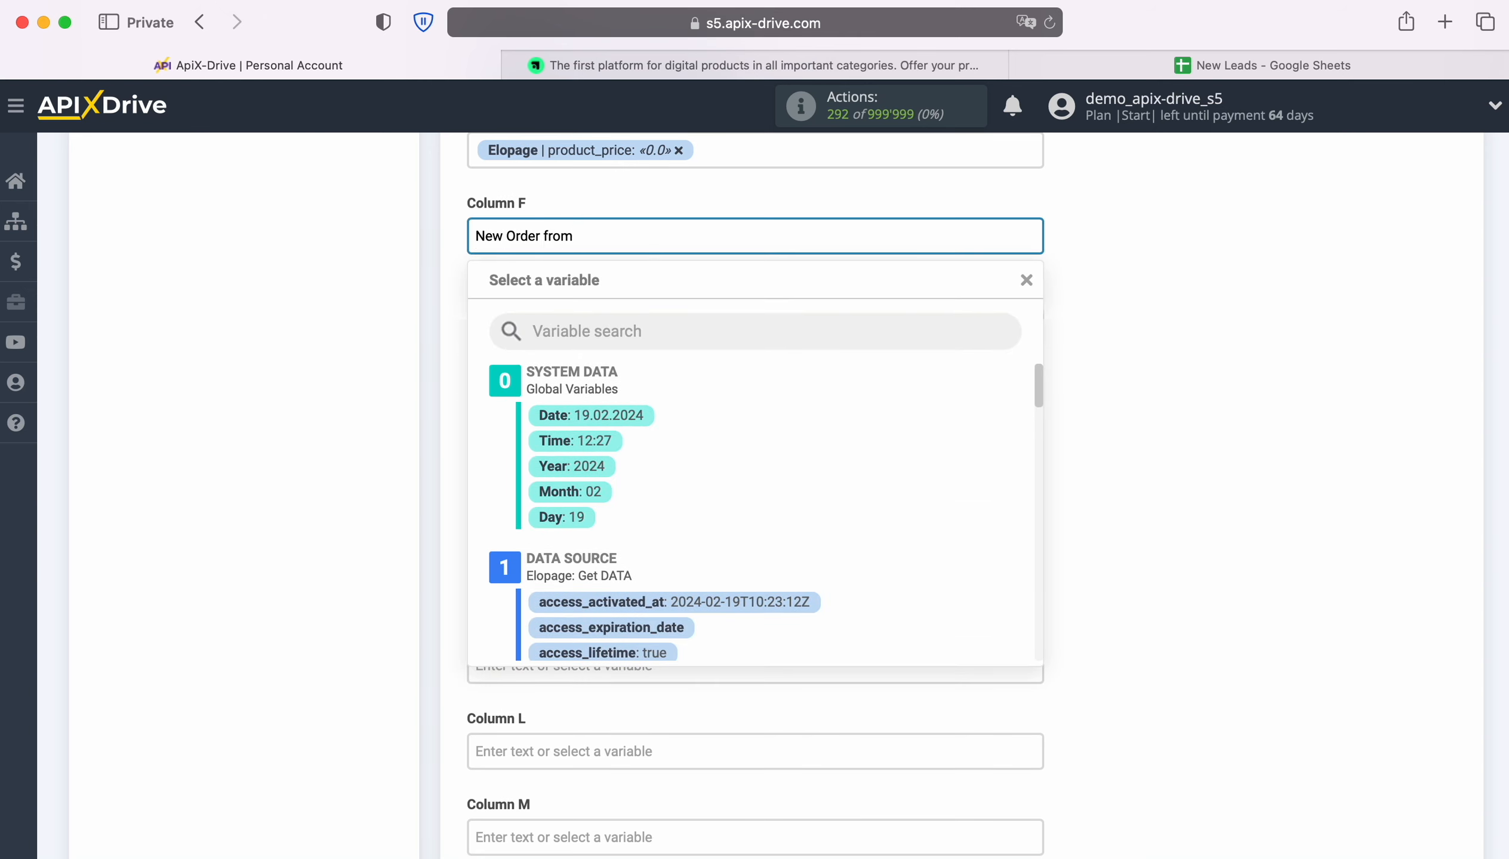
text( Elopage)
click(340, 344)
Save the Google Sheets column mapping and continue to testing
scroll(1121, 442, down, 10)
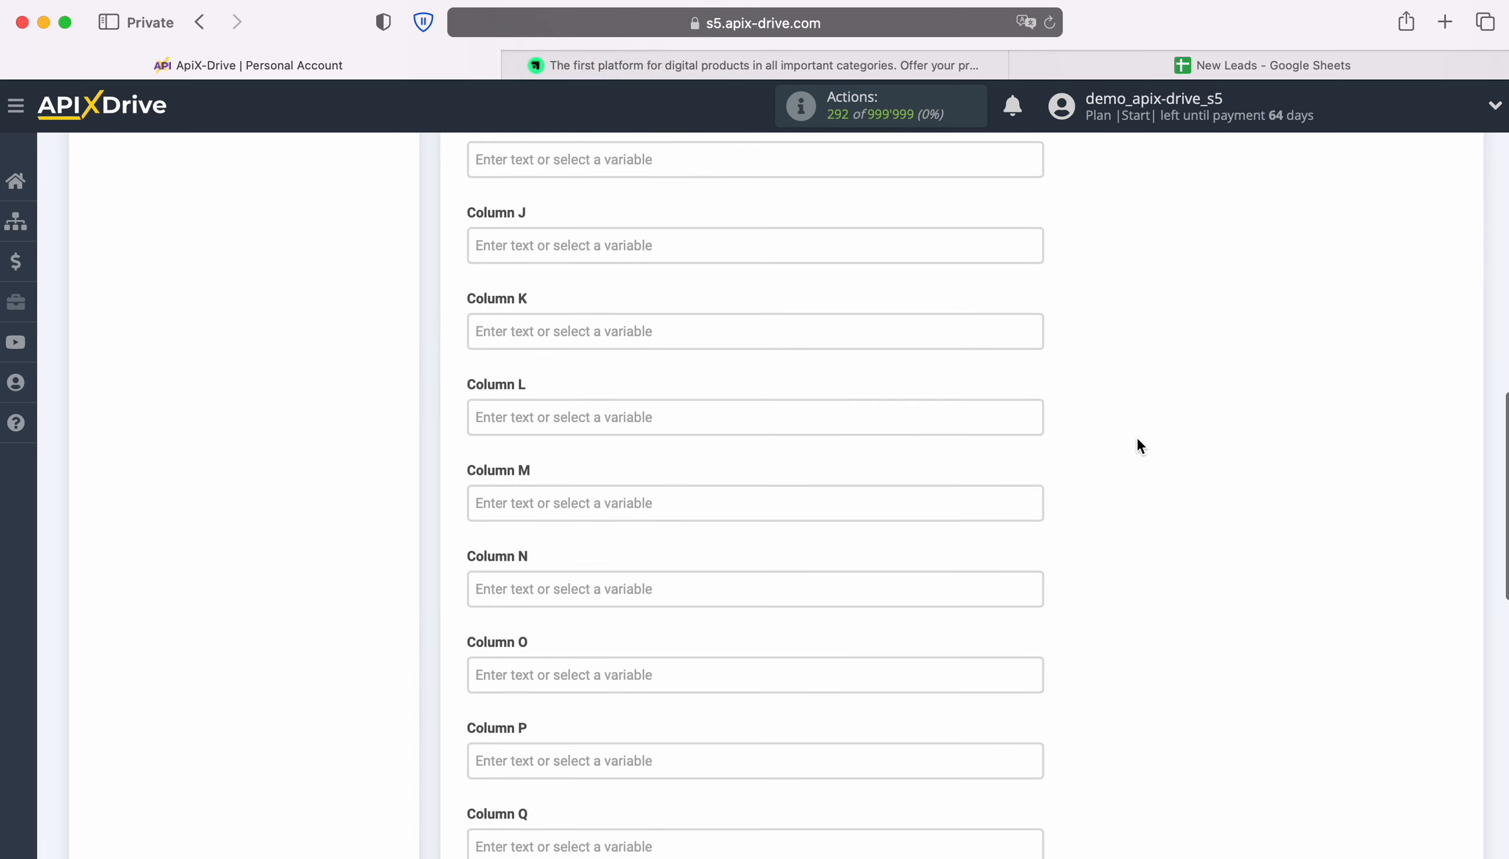
scroll(1137, 440, down, 8)
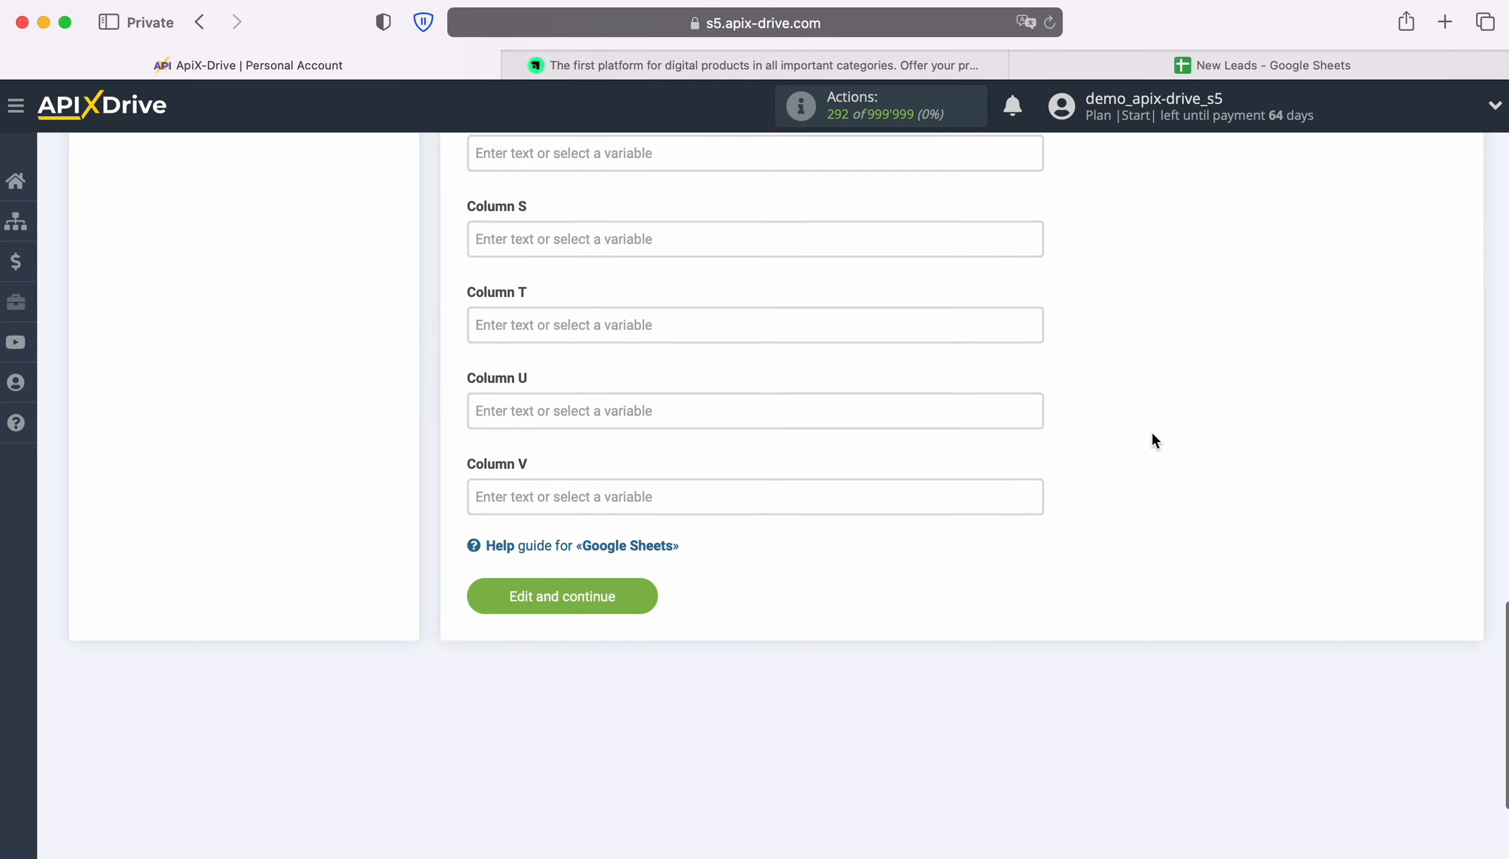
click(646, 590)
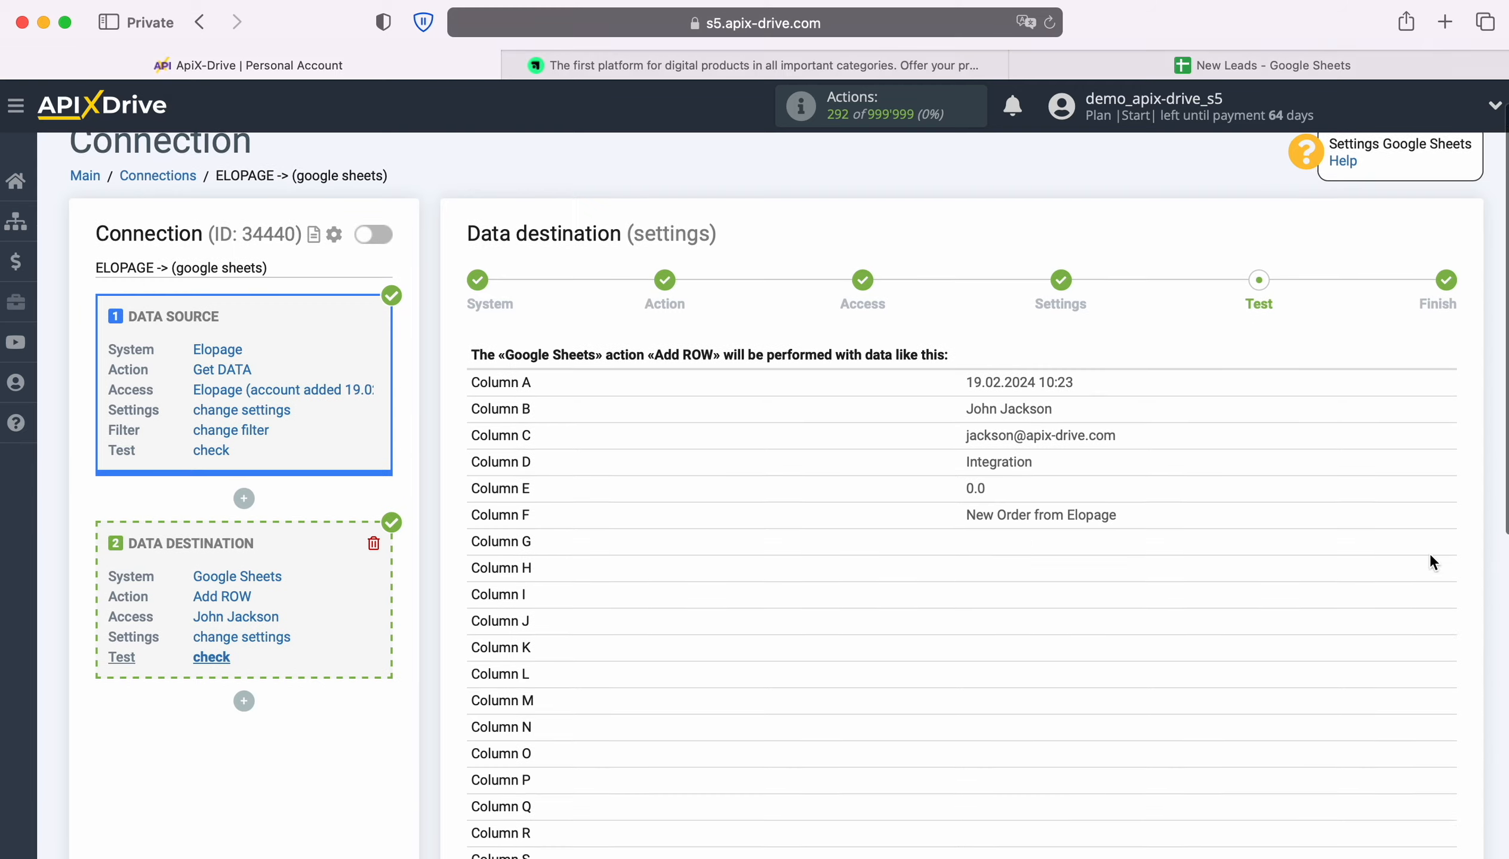
Send the test Add ROW data to Google Sheets and view the New Leads spreadsheet
scroll(1430, 556, down, 5)
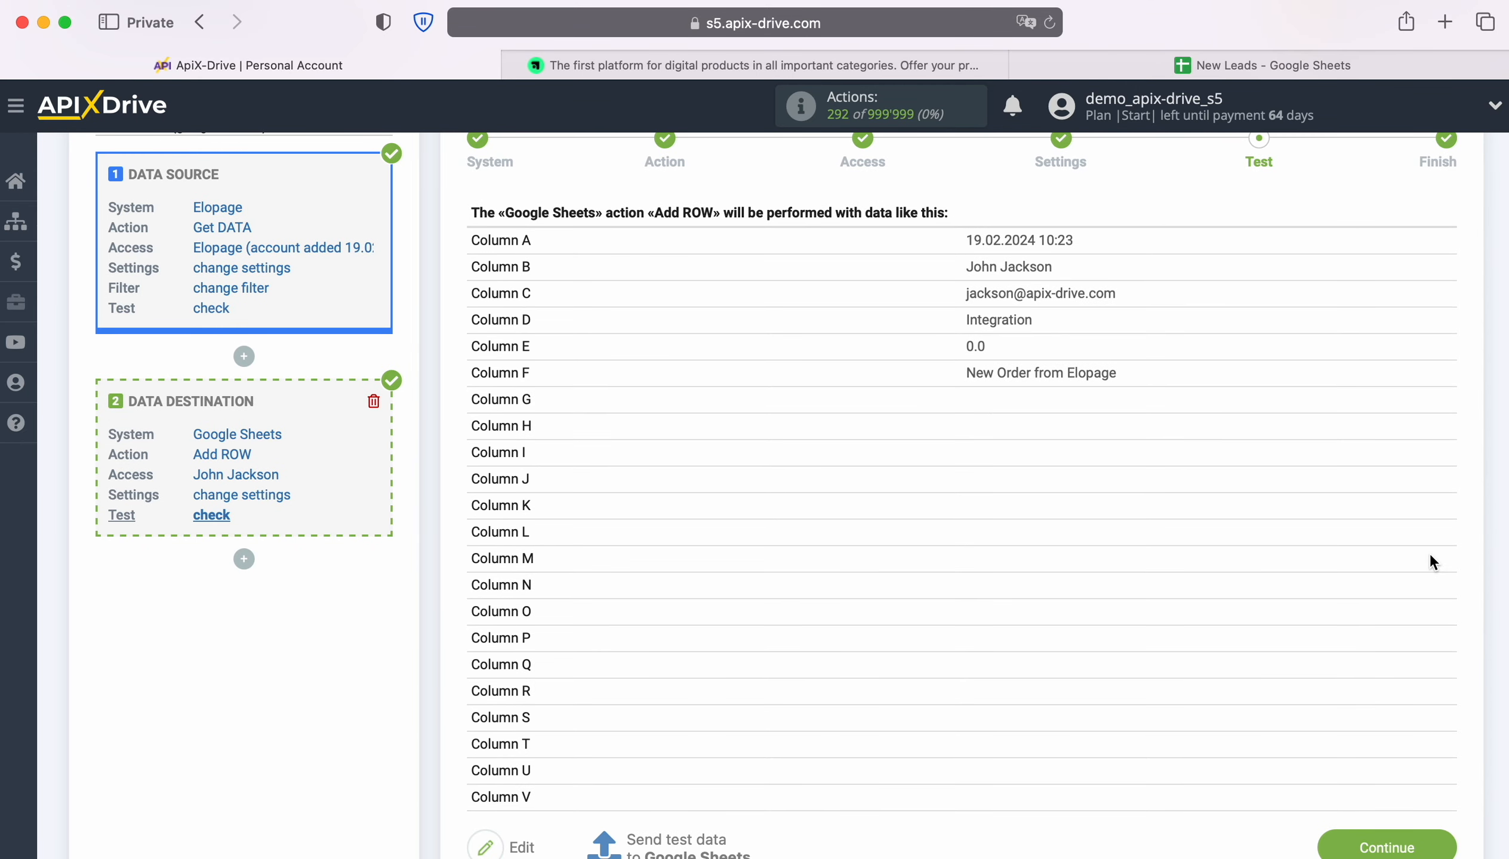
scroll(1430, 563, down, 1)
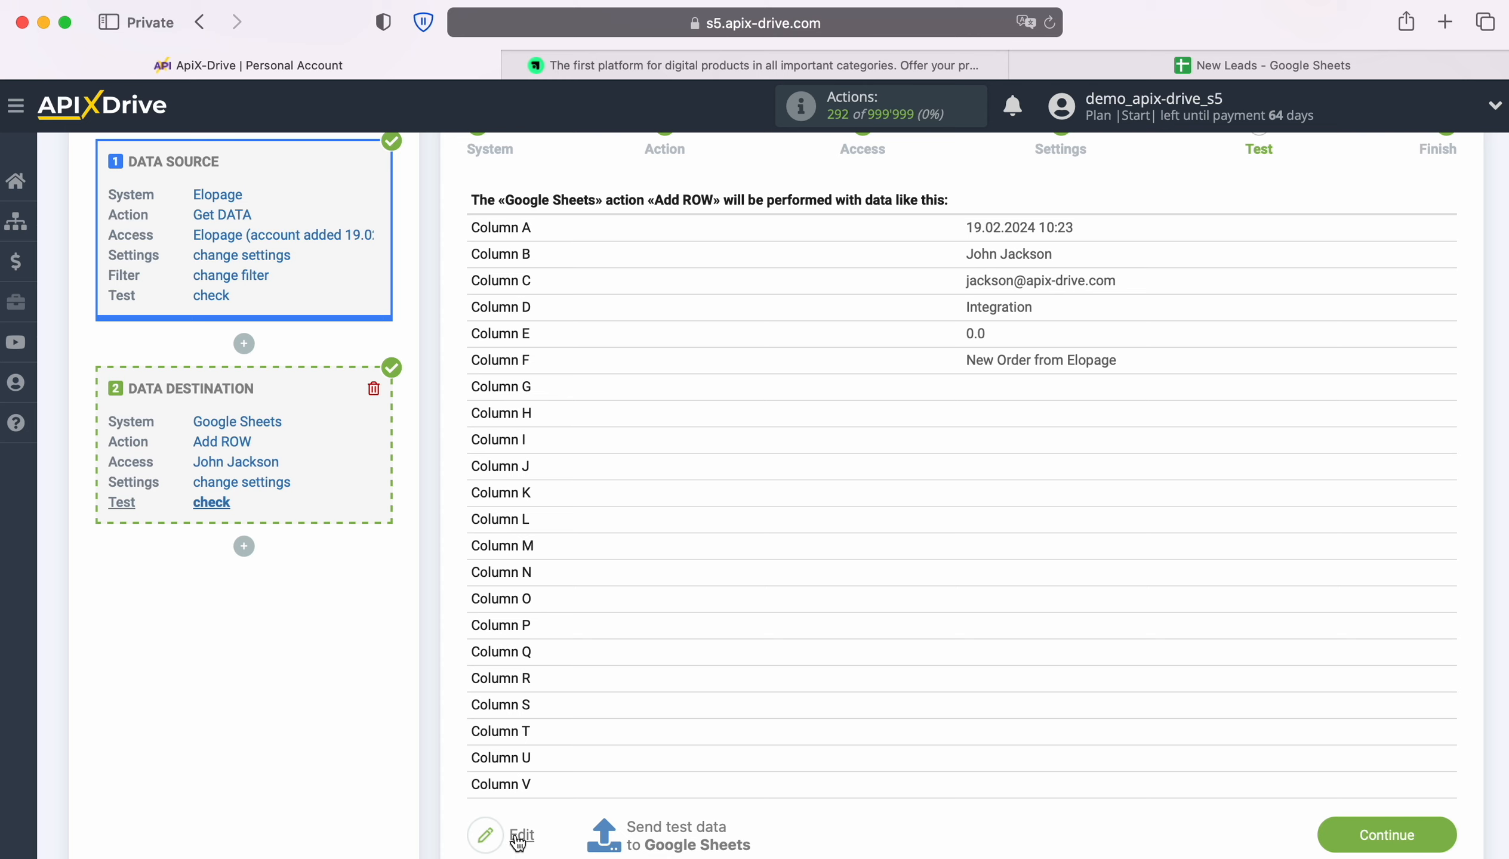
click(676, 832)
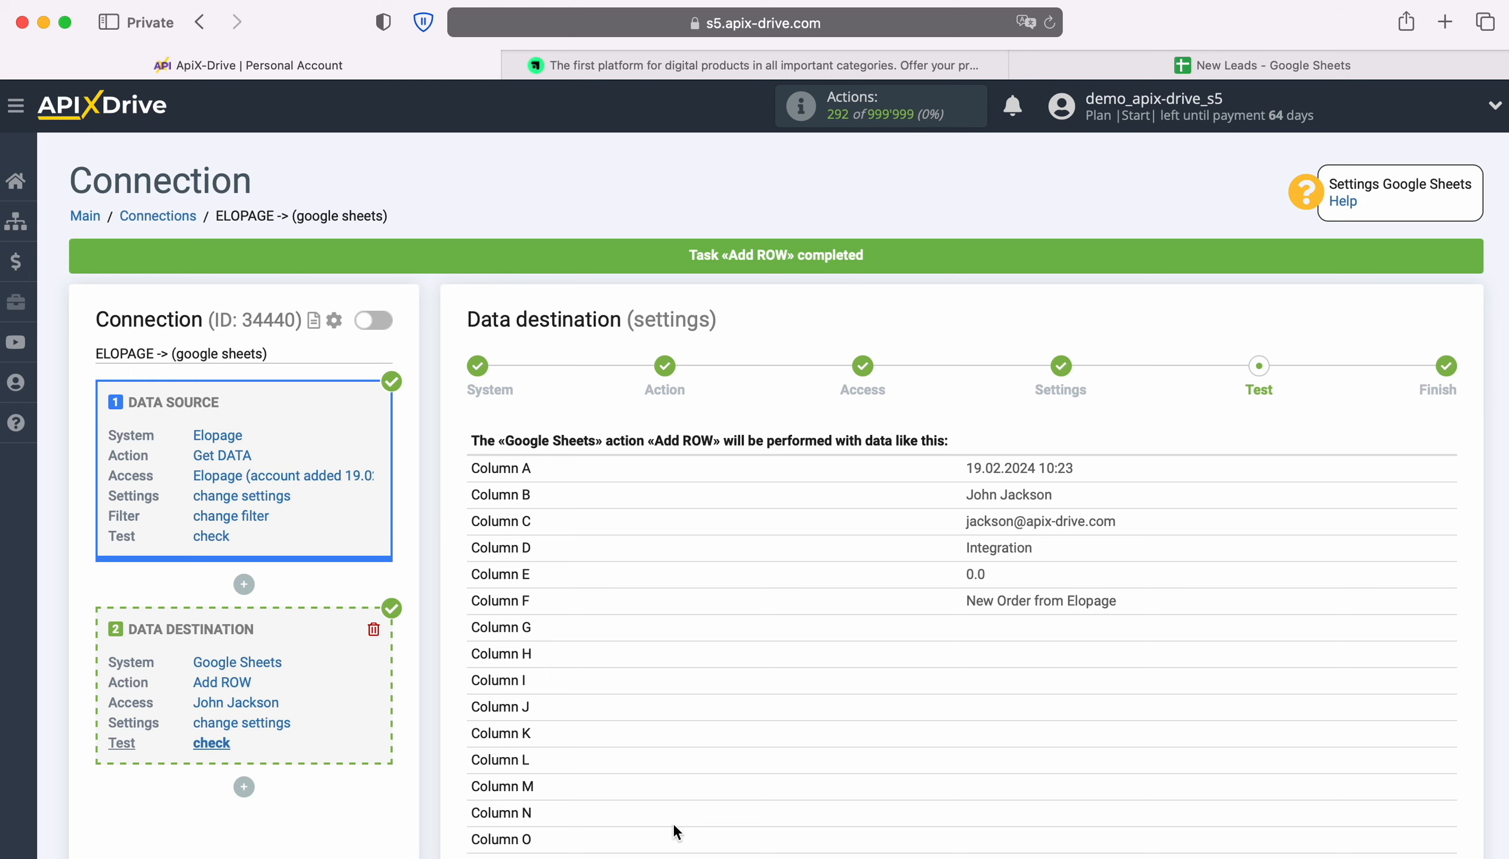
click(1177, 63)
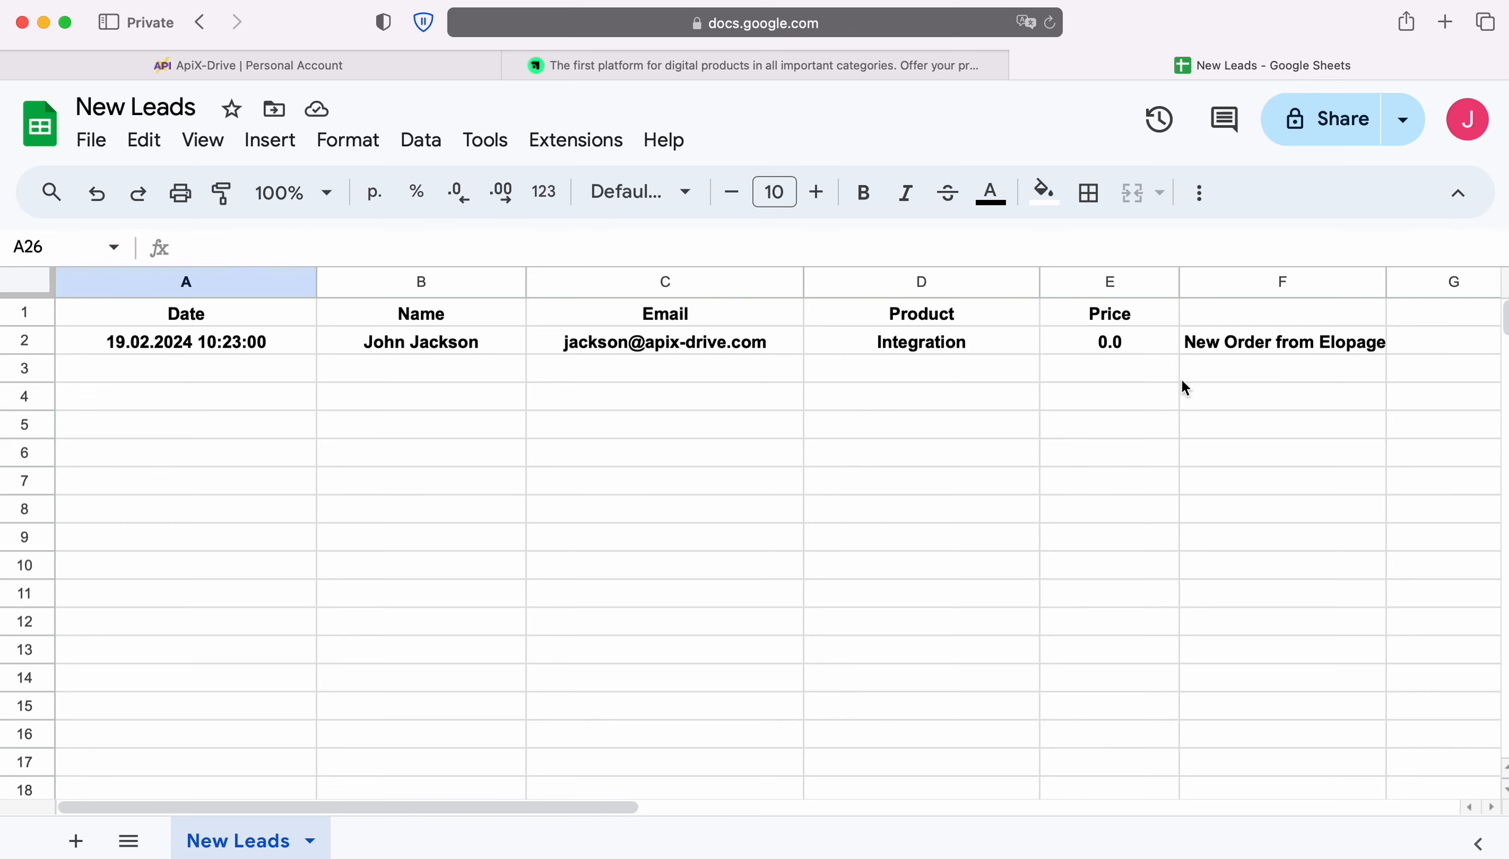
After checking the Integration test order in row 2 of New Leads, return to ApiX-Drive
click(383, 67)
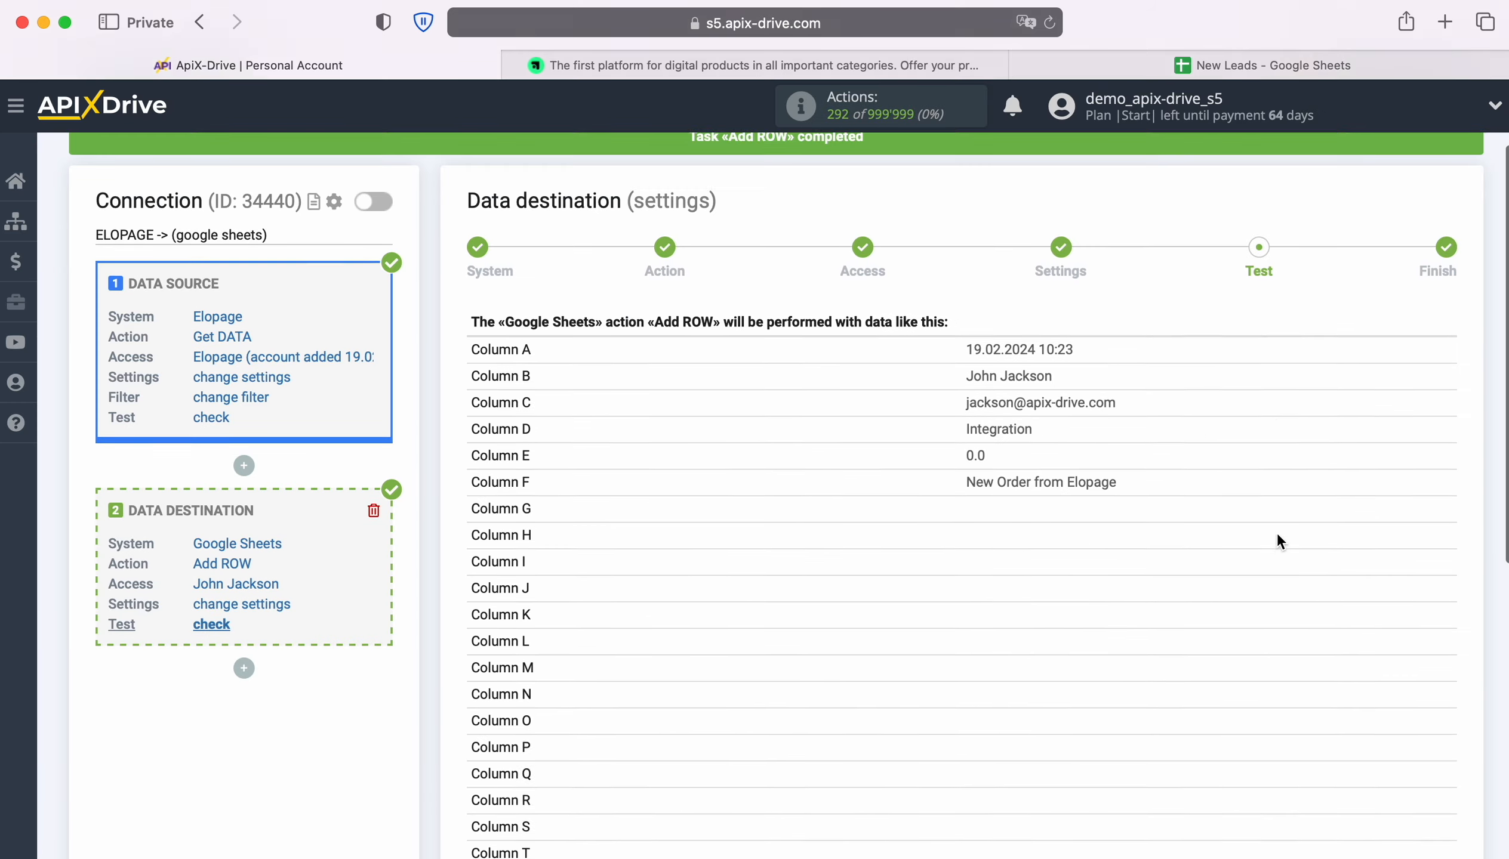
Finish the data destination setup and enable auto-update for the connection
scroll(1276, 532, down, 5)
click(1434, 711)
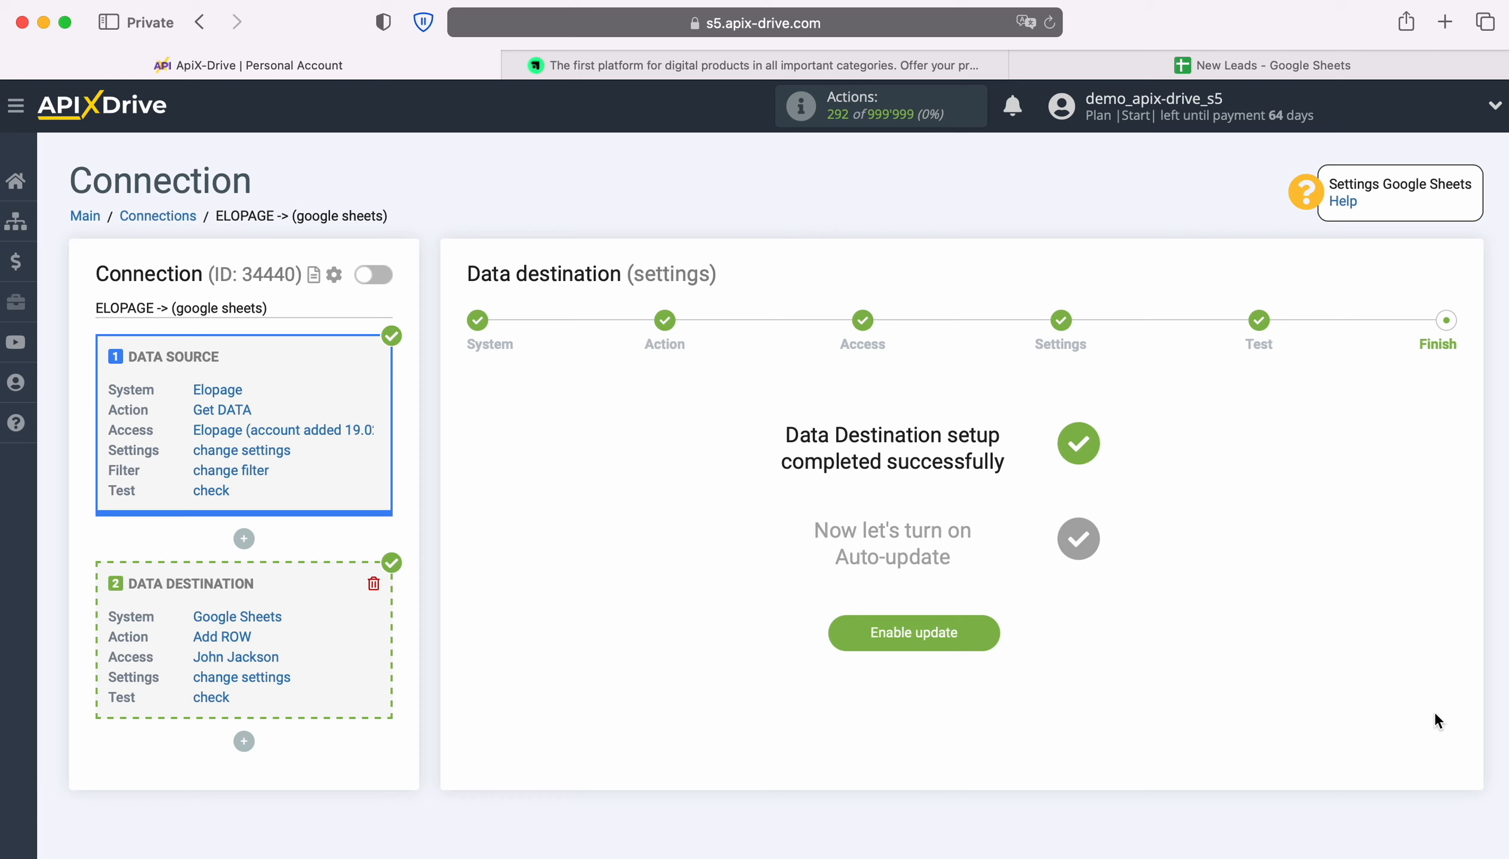
click(991, 630)
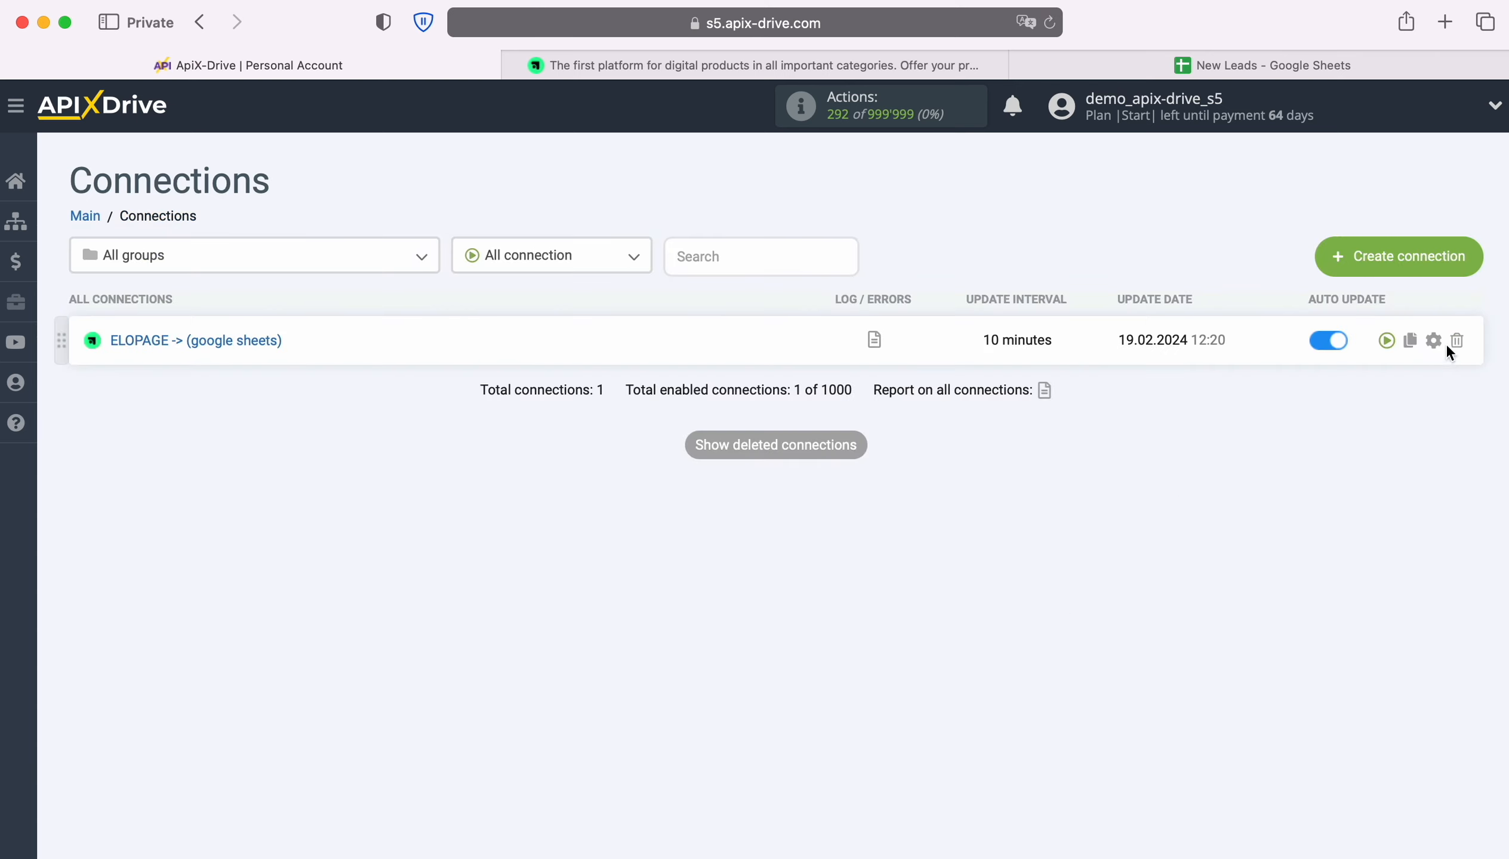
Set the ELOPAGE -> (google sheets) connection's update interval to 5 minutes
click(1434, 340)
click(837, 491)
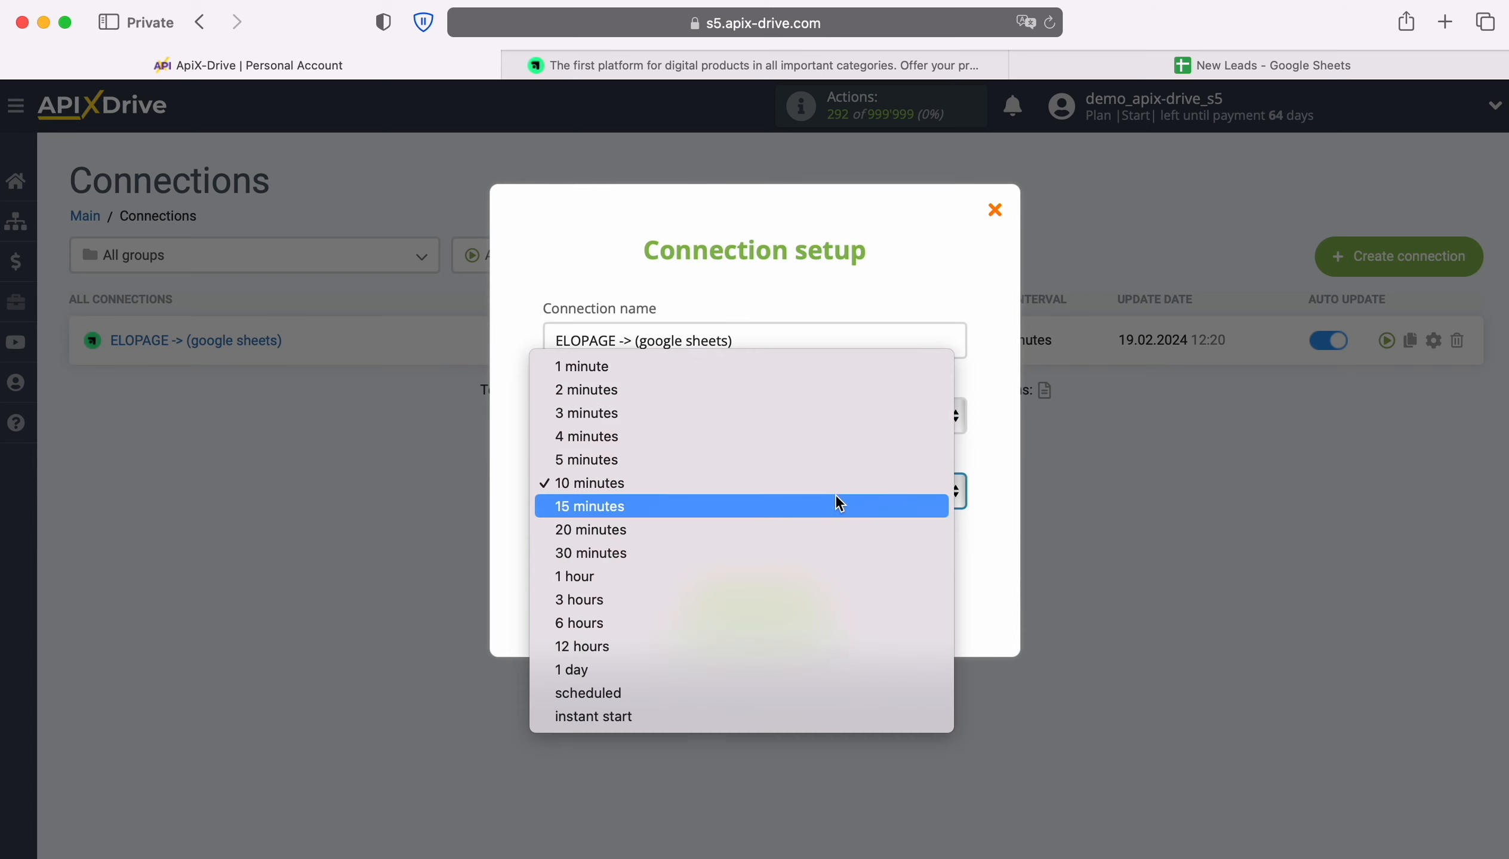
click(796, 466)
click(821, 611)
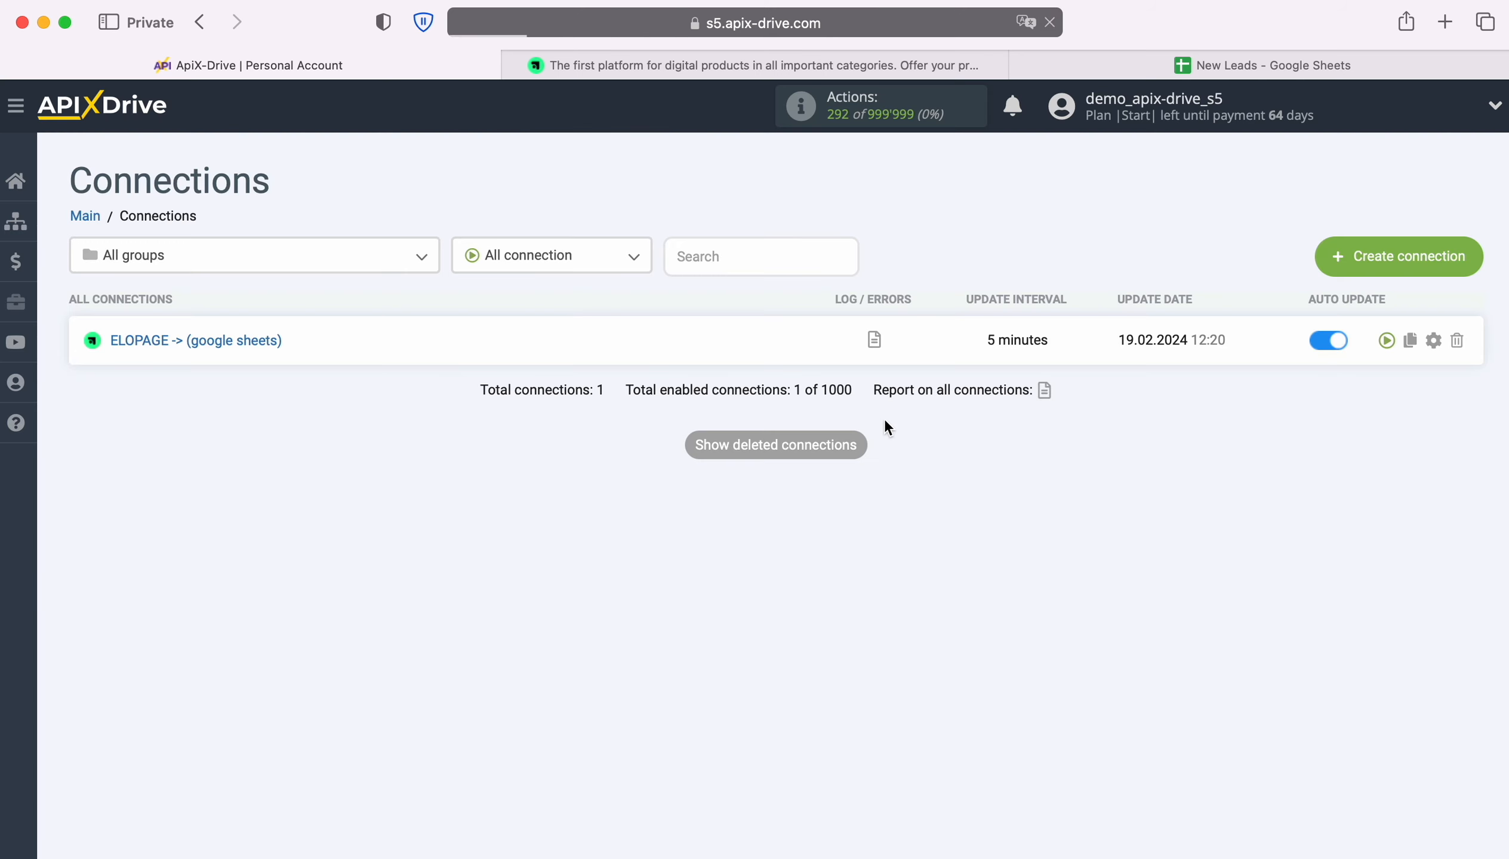